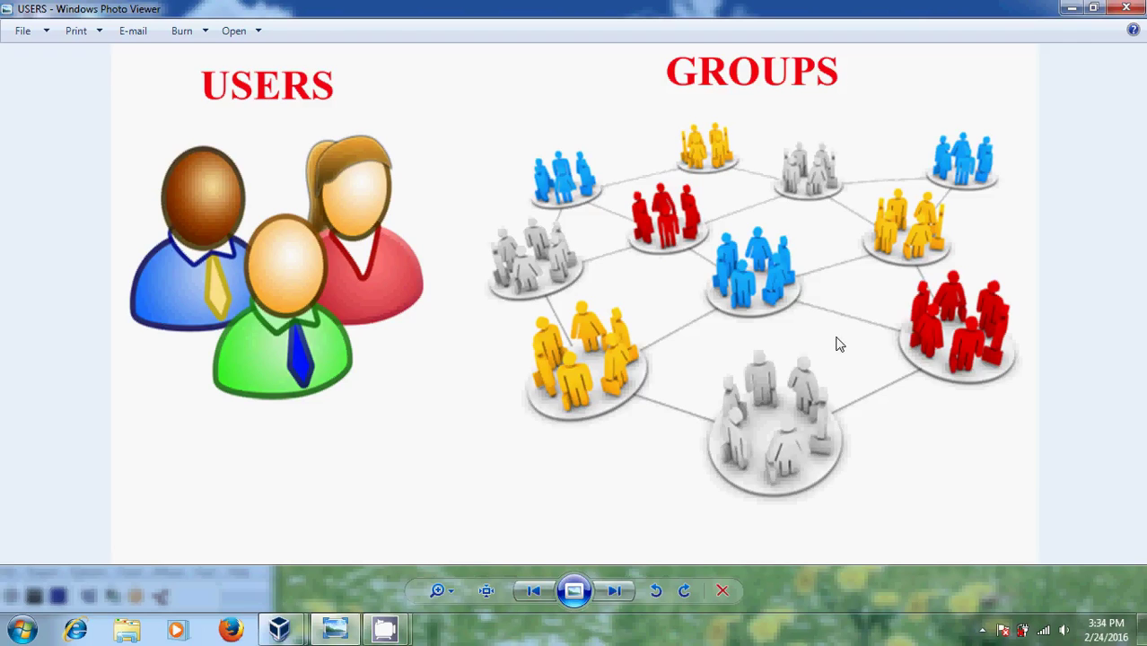
Minimize the USERS and GROUPS picture in Windows Photo Viewer to show the desktop.
{"action": "left_click", "coordinate": [1071, 8]}
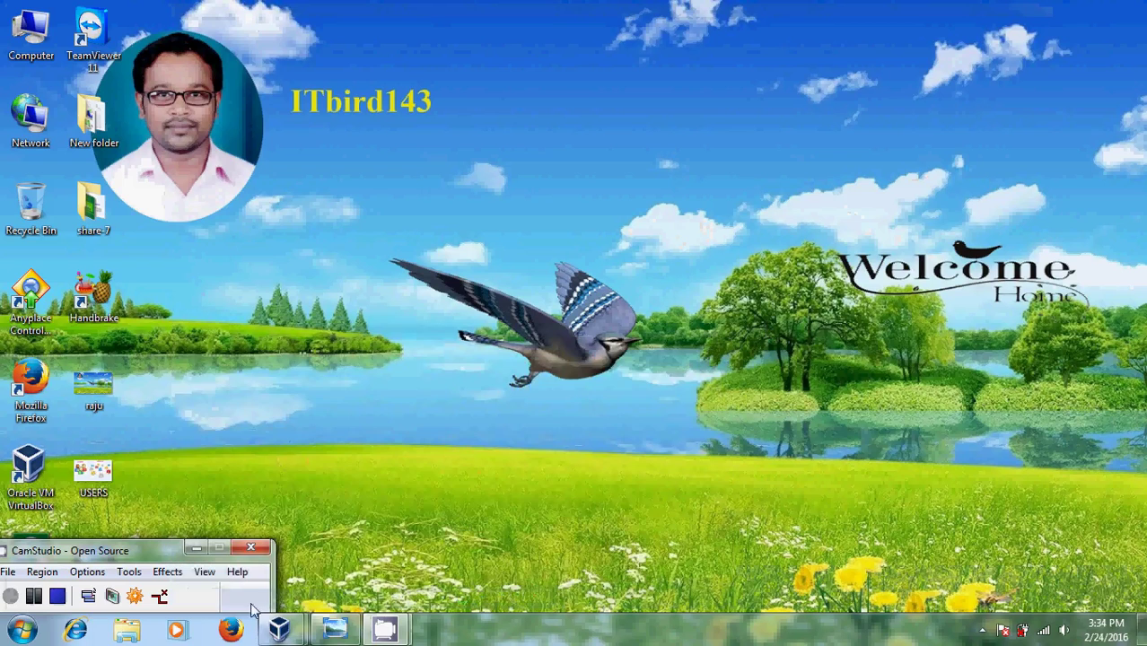
Bring the server2008 virtual machine to the front and close Server Manager.
{"action": "mouse_move", "coordinate": [279, 630]}
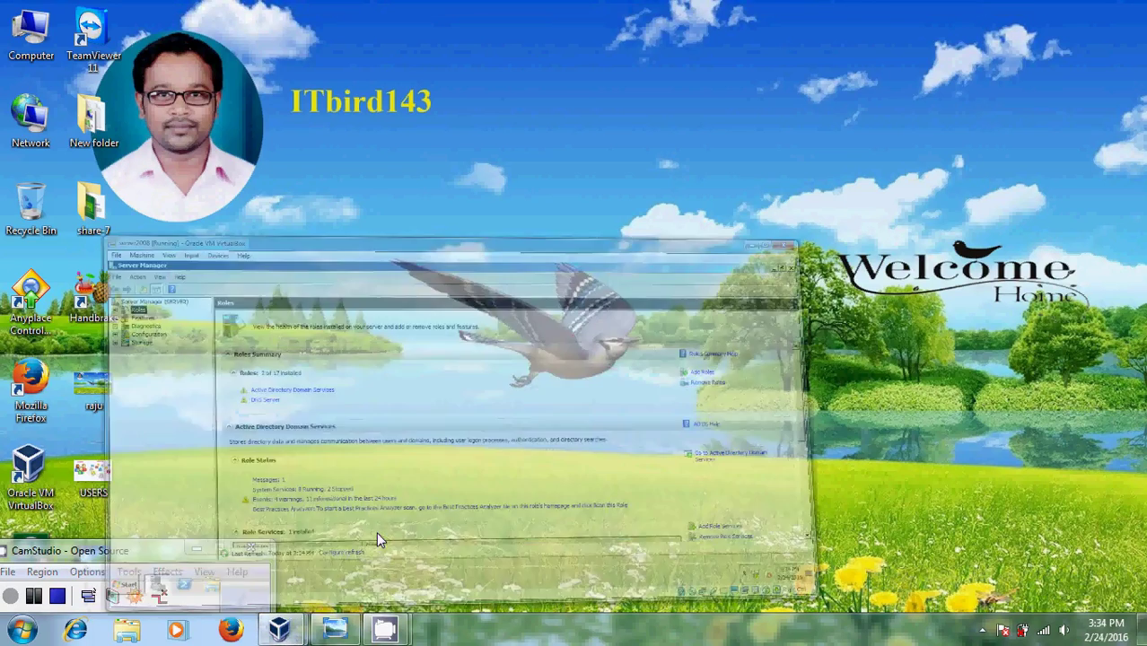
{"action": "left_click", "coordinate": [376, 532]}
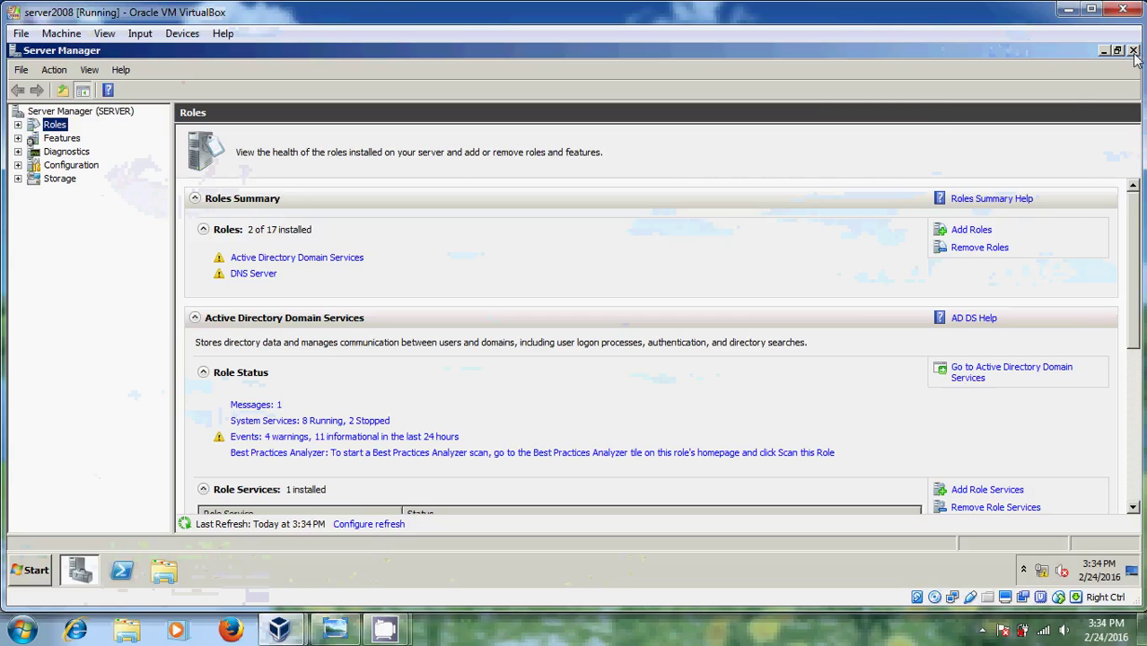
{"action": "left_click", "coordinate": [1133, 50]}
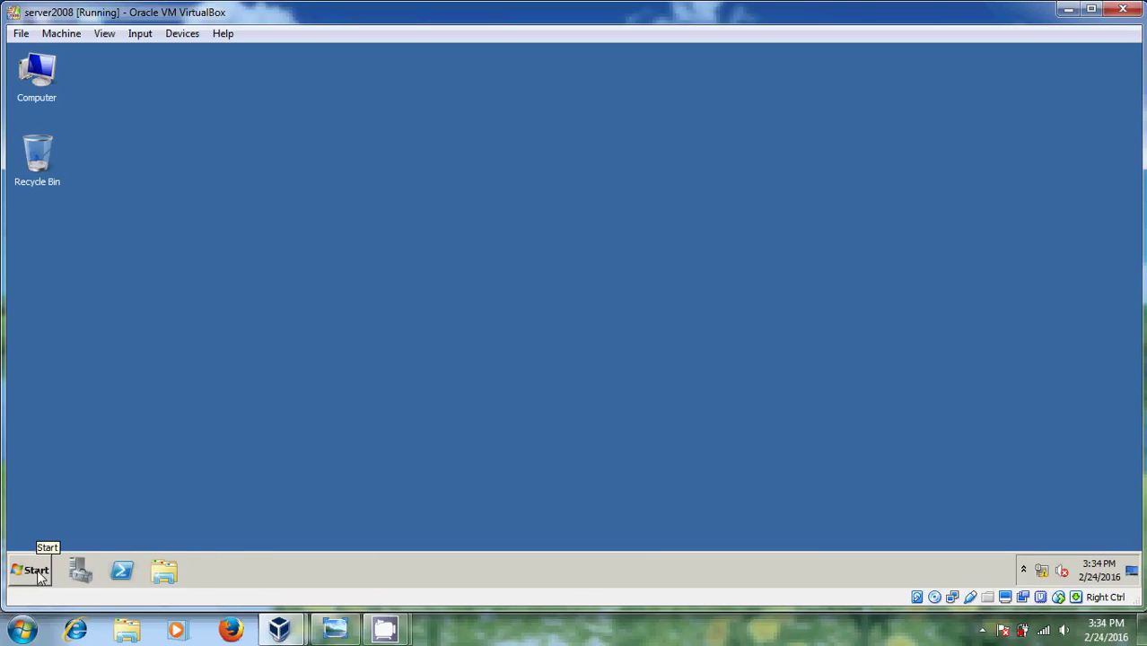
Launch Active Directory Users and Computers from Administrative Tools.
{"action": "left_click", "coordinate": [35, 571]}
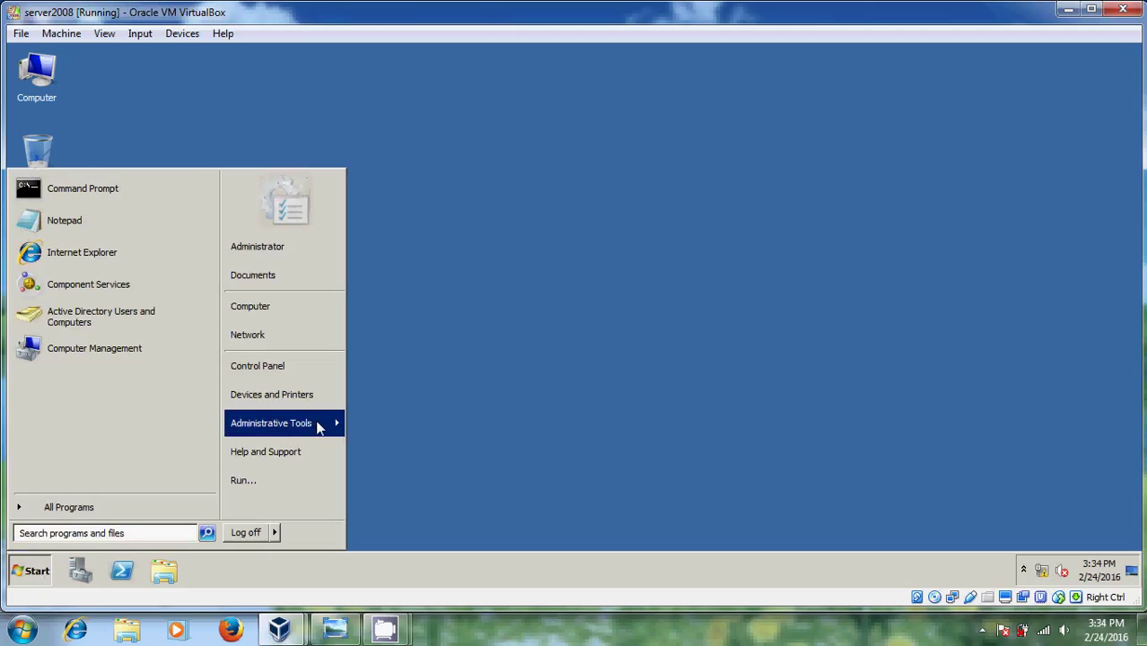
{"action": "mouse_move", "coordinate": [318, 428]}
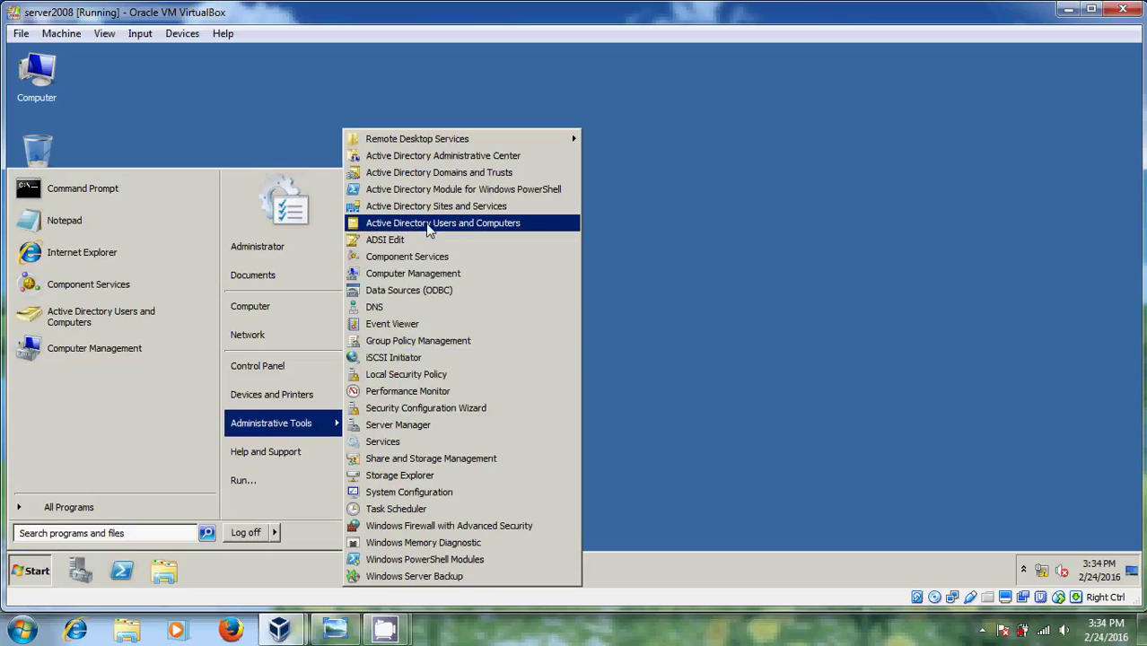
{"action": "left_click", "coordinate": [509, 226]}
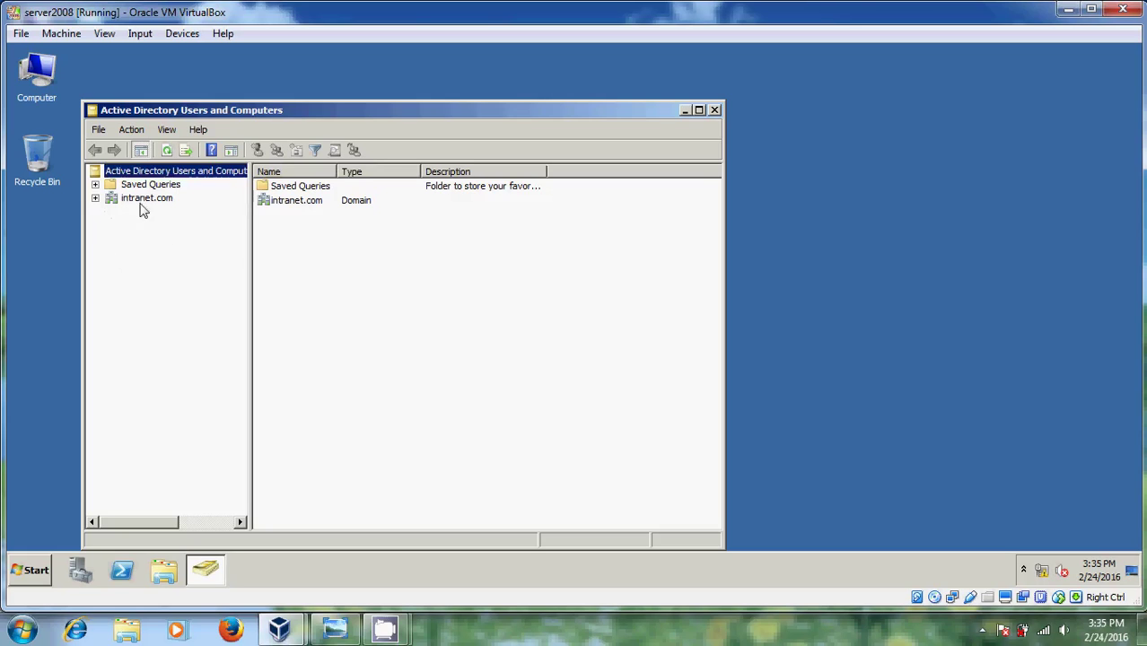
Expand and select intranet.com, then bring up its New object menu.
{"action": "left_click", "coordinate": [95, 198]}
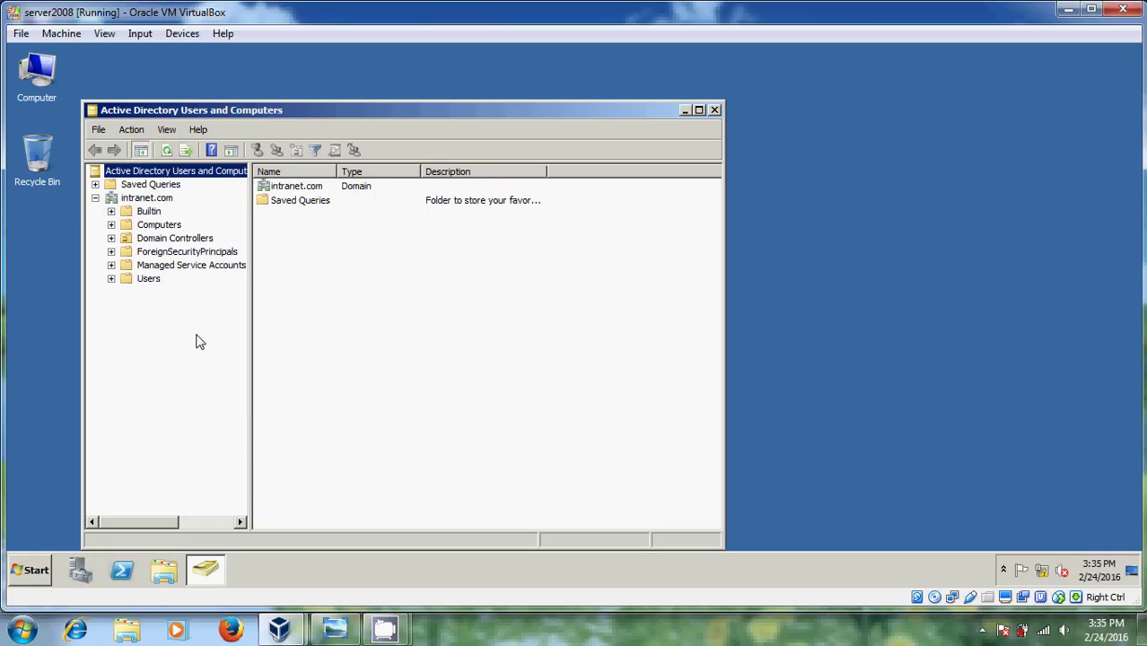
{"action": "left_click", "coordinate": [166, 205]}
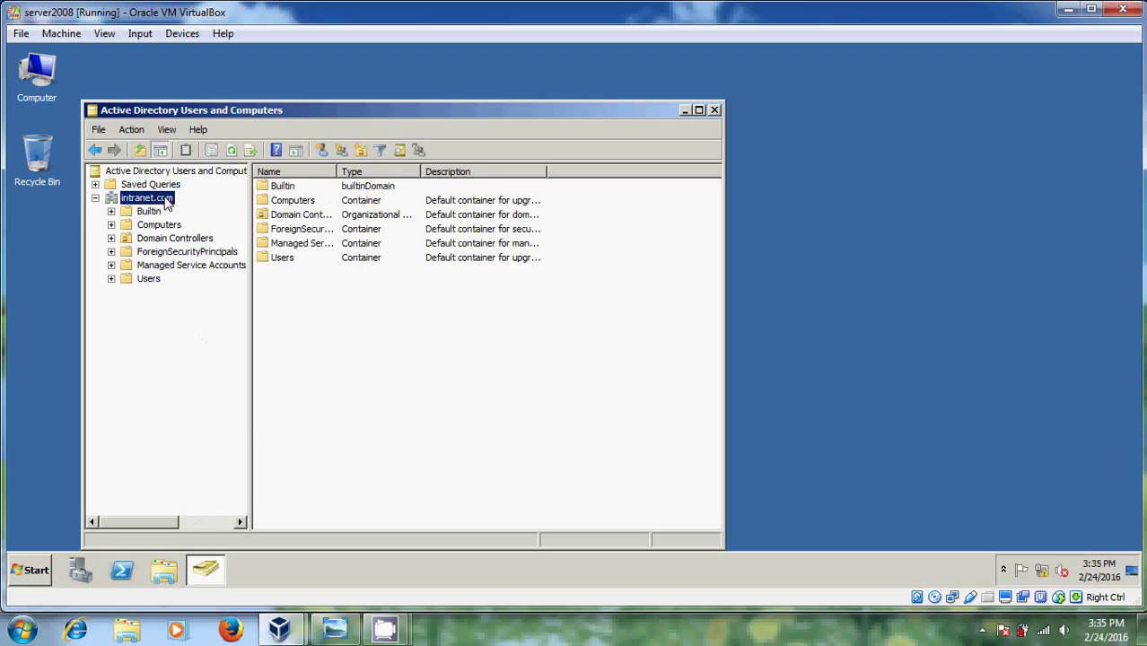
{"action": "right_click", "coordinate": [166, 204]}
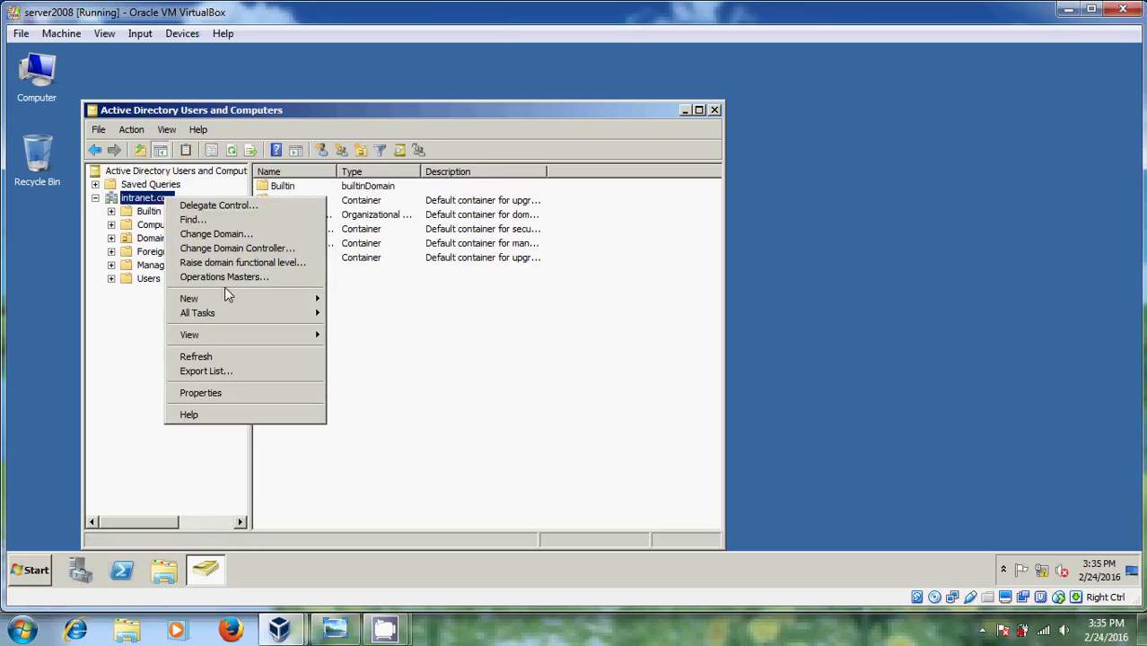
{"action": "mouse_move", "coordinate": [279, 302]}
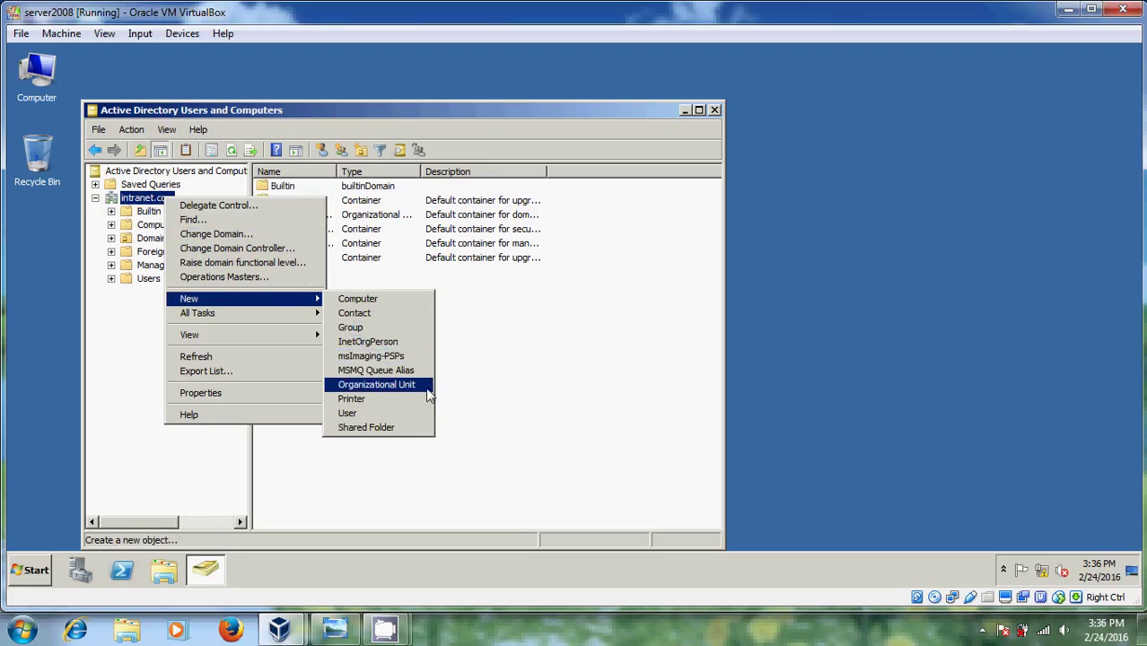
Create the organizational unit Block1 under intranet.com.
{"action": "left_click", "coordinate": [377, 385]}
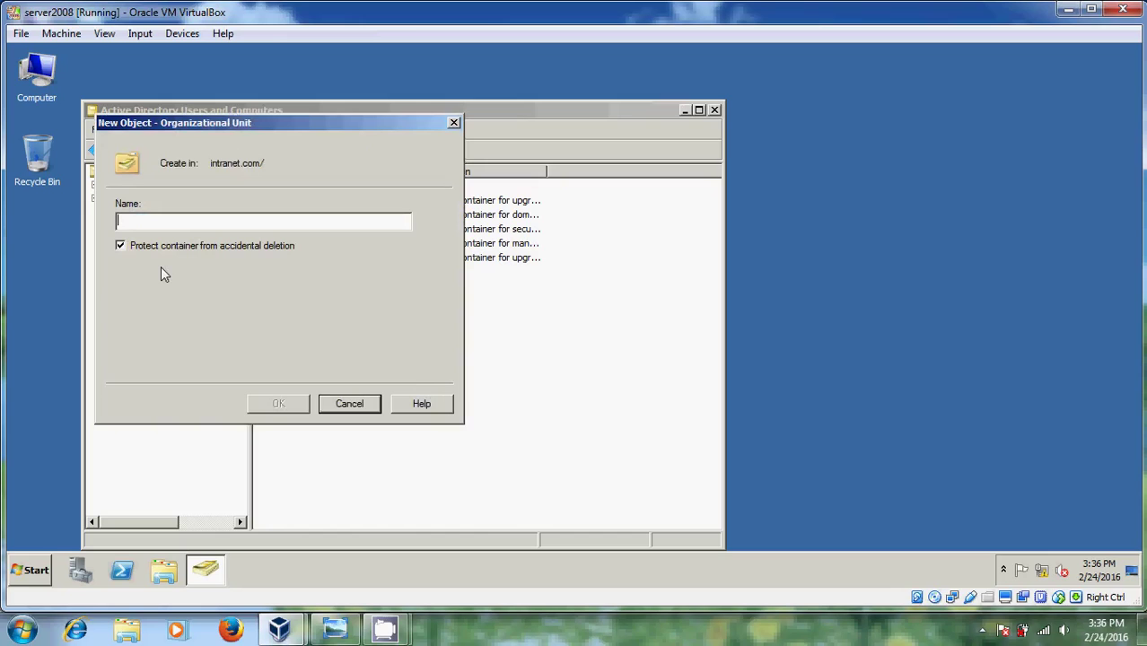
{"action": "type", "text": "Blo"}
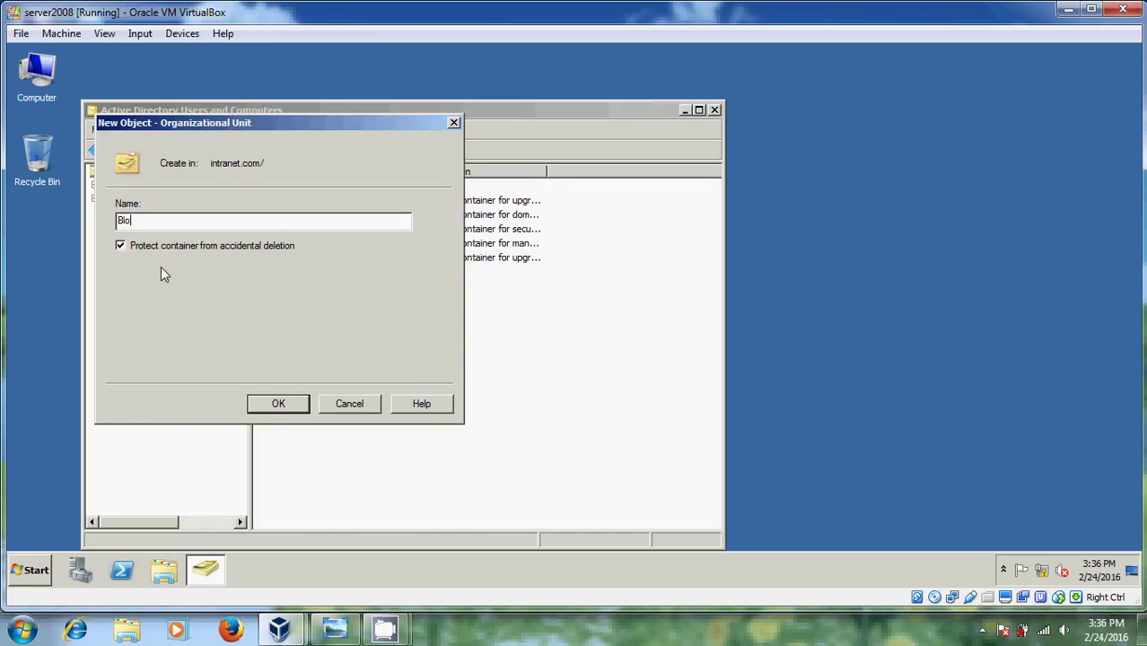
{"action": "type", "text": "ck1"}
{"action": "left_click", "coordinate": [289, 412]}
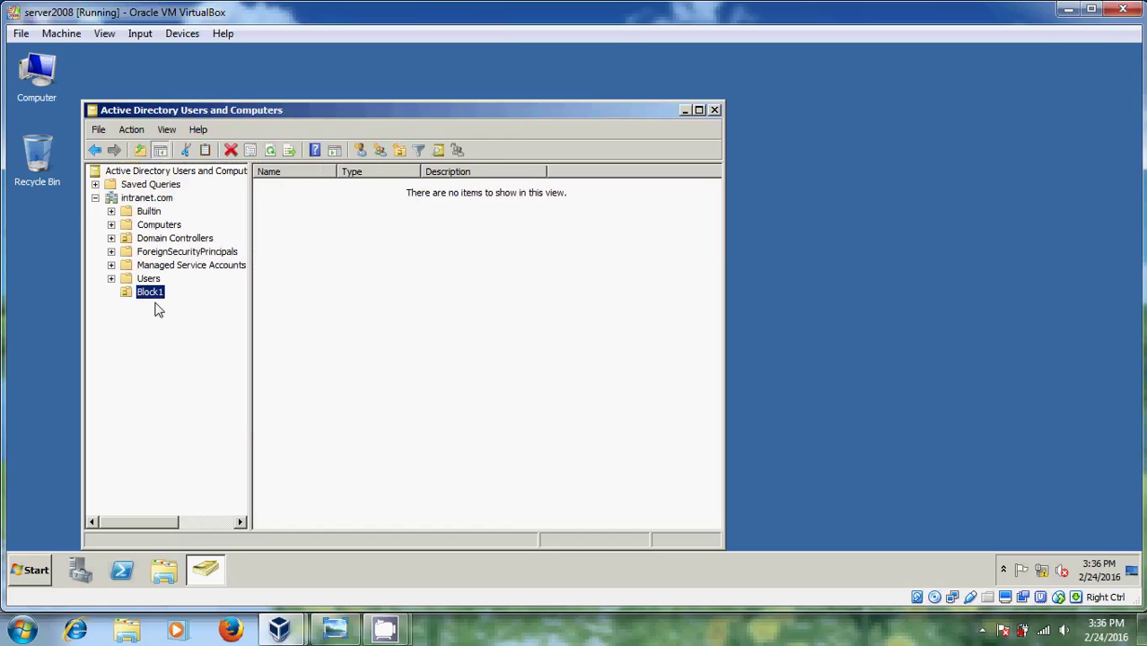
{"action": "left_click", "coordinate": [152, 198]}
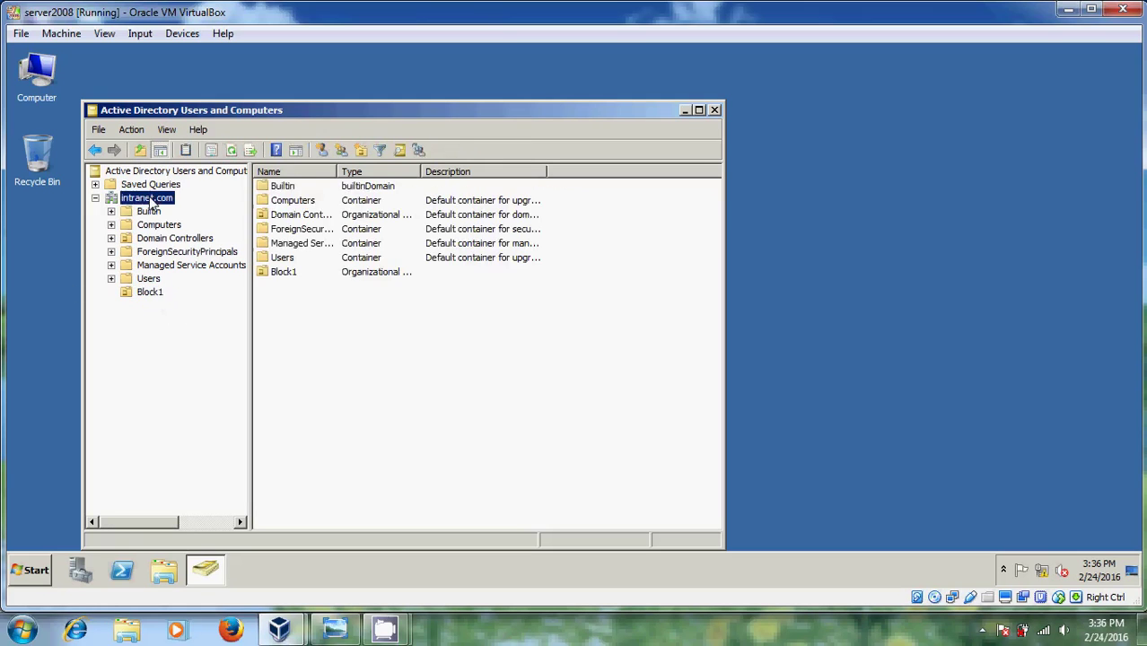
Create a second organizational unit named Block2 under intranet.com, keeping deletion protection.
{"action": "right_click", "coordinate": [149, 202]}
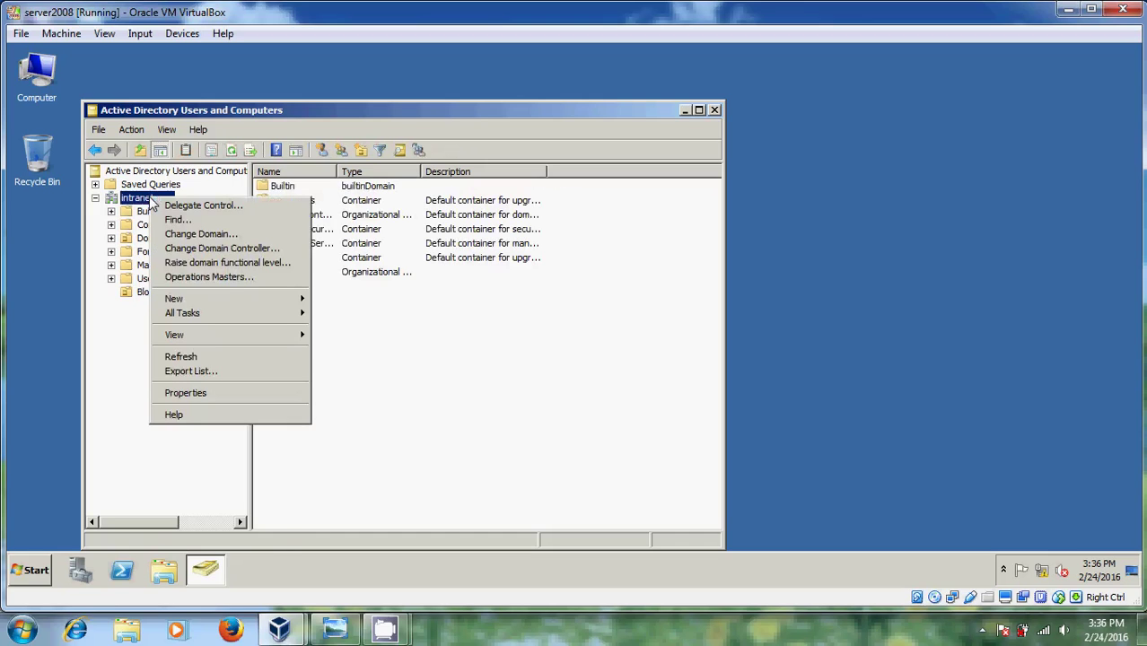
{"action": "mouse_move", "coordinate": [239, 300]}
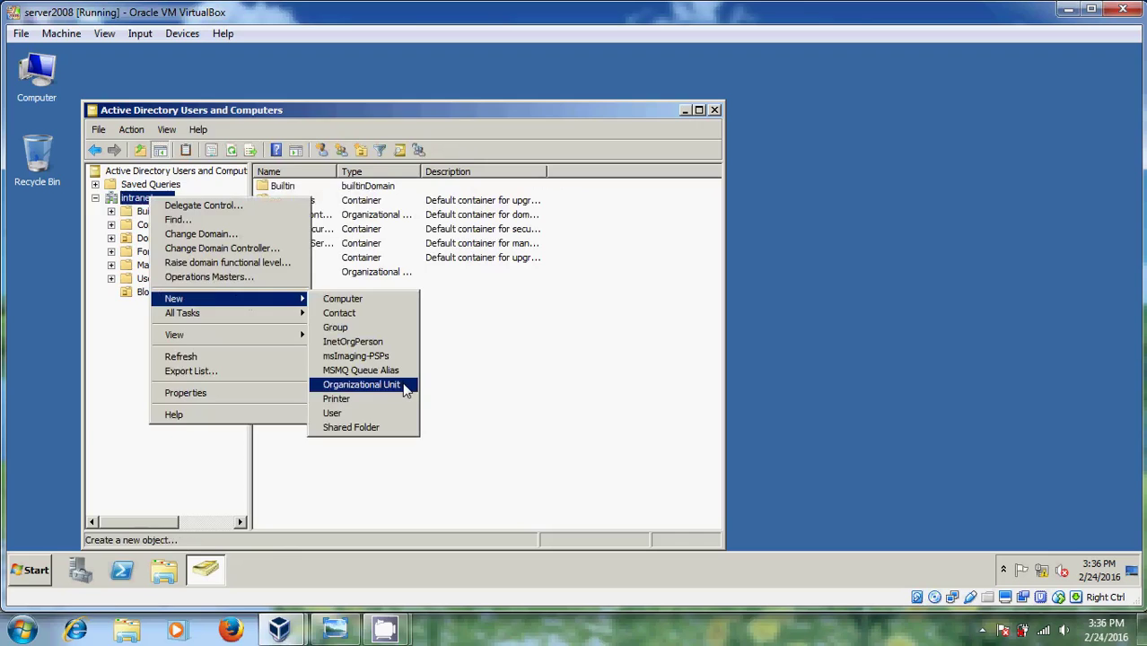
{"action": "left_click", "coordinate": [406, 386]}
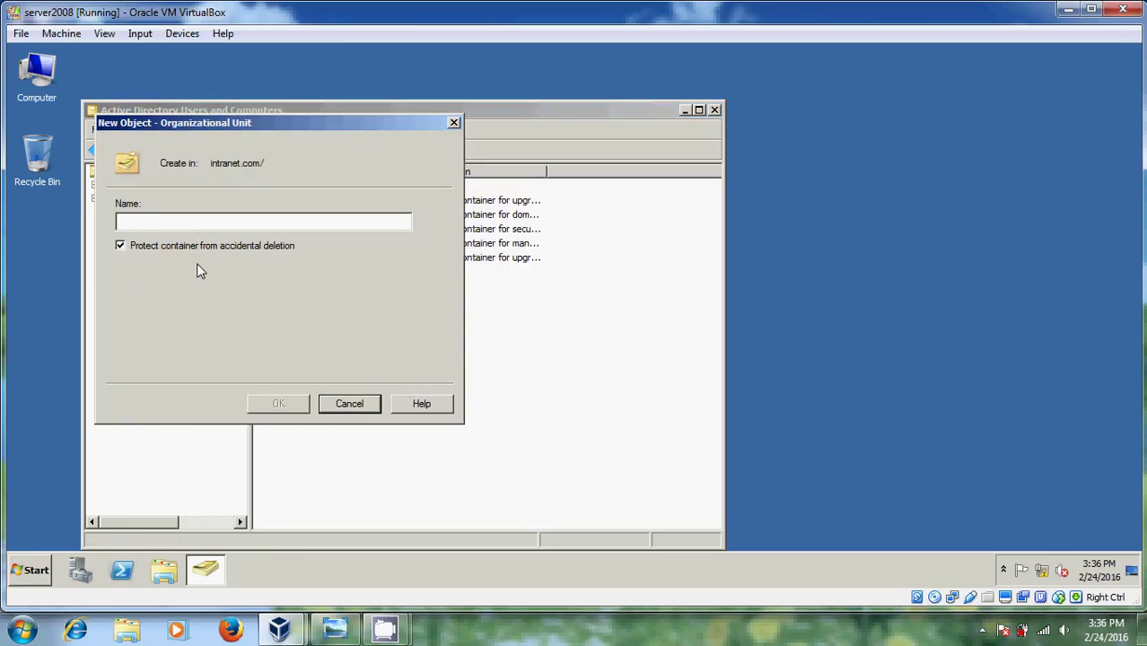
{"action": "type", "text": "Block"}
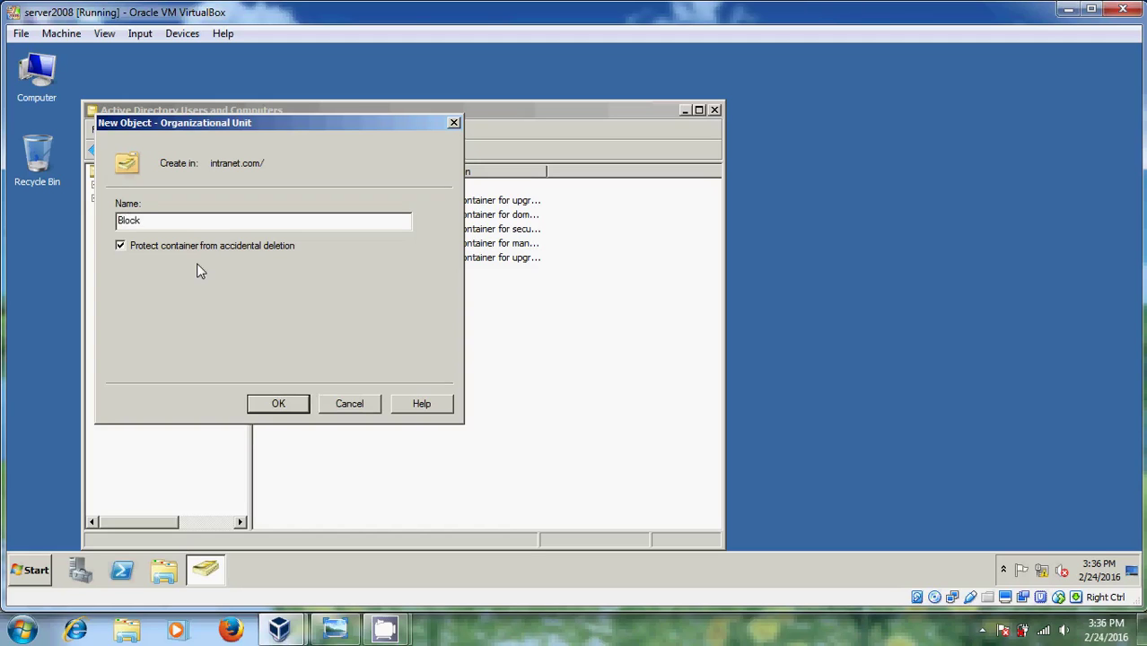
{"action": "type", "text": "2"}
{"action": "left_click", "coordinate": [279, 404]}
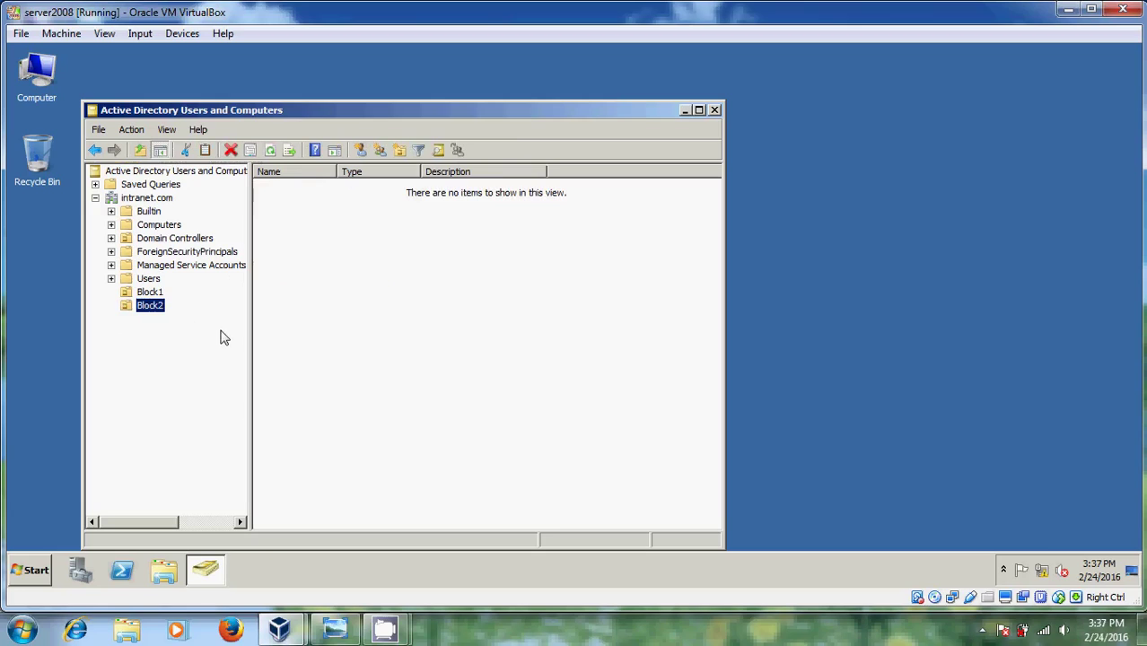
Create a Global Security group named research inside the Block1 OU.
{"action": "left_click", "coordinate": [152, 297]}
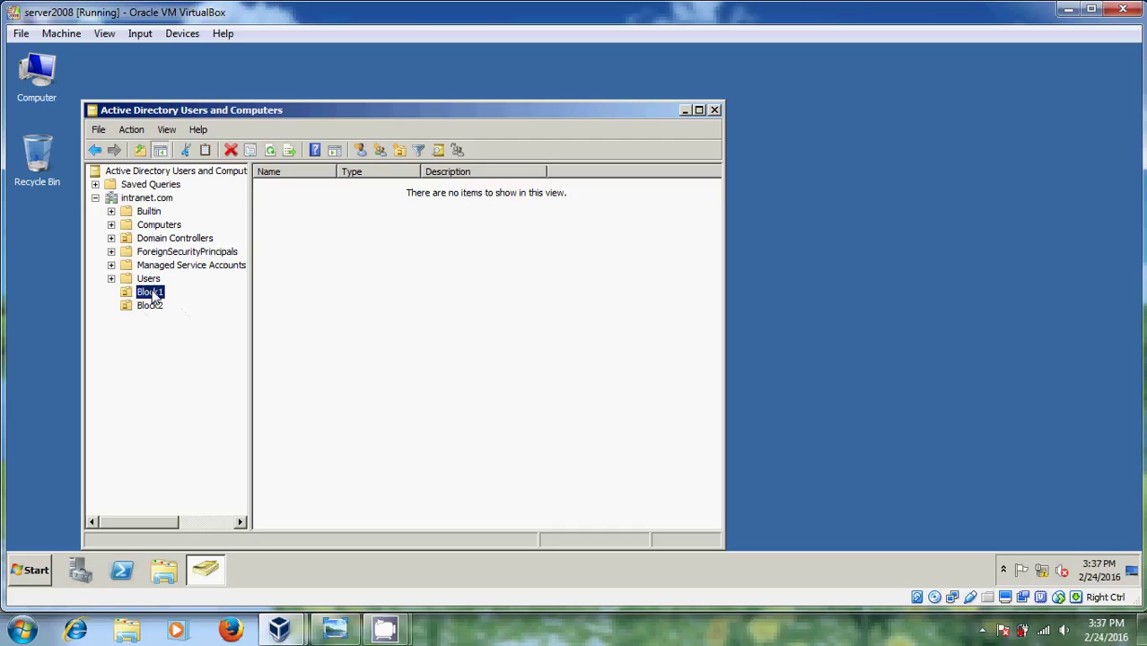
{"action": "right_click", "coordinate": [399, 279]}
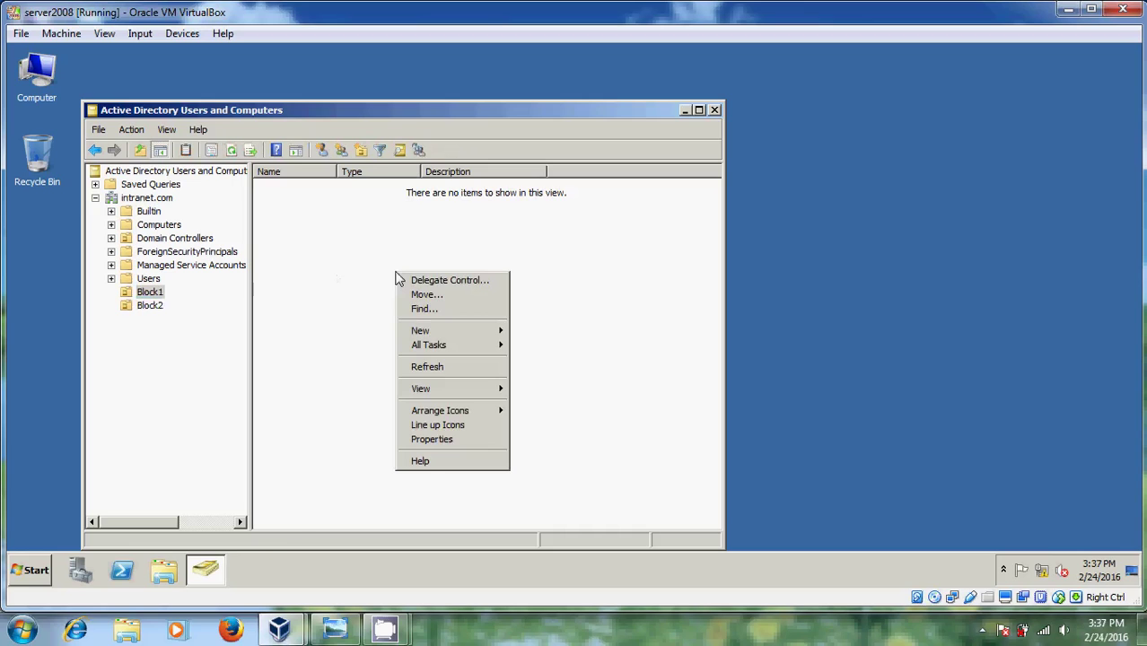
{"action": "mouse_move", "coordinate": [469, 338]}
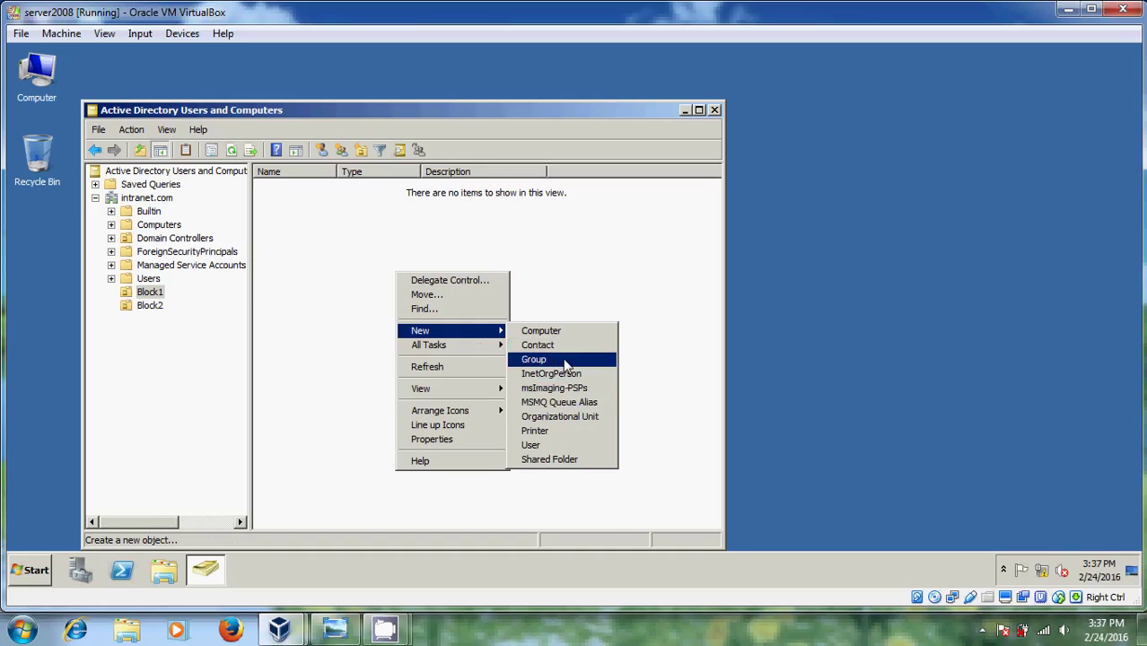
{"action": "left_click", "coordinate": [566, 362]}
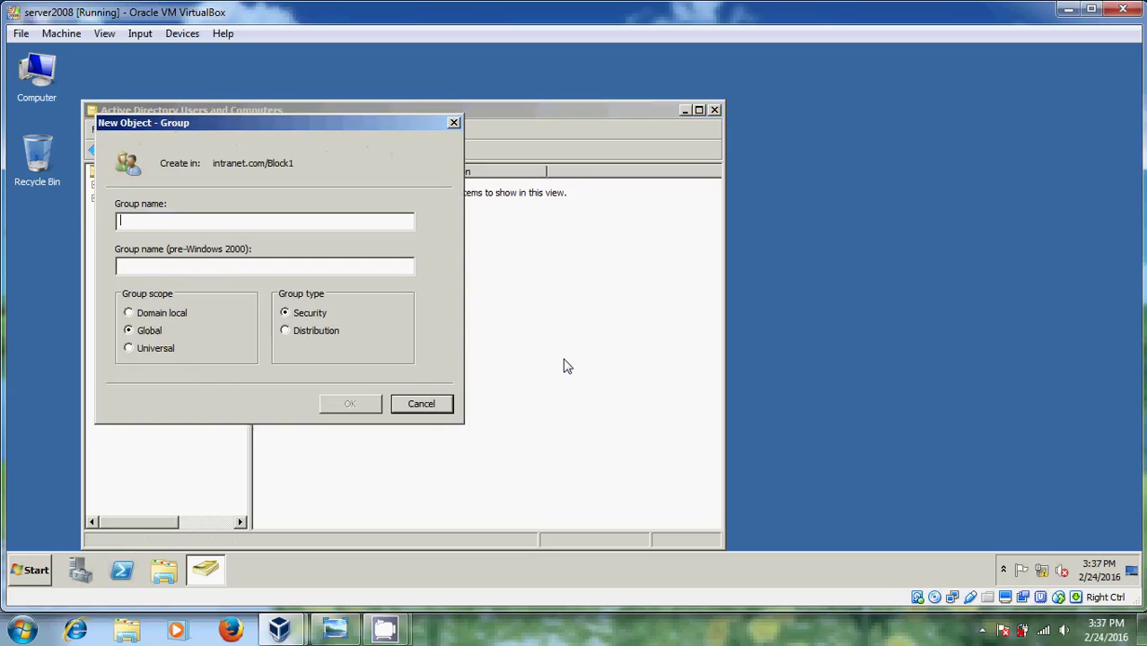
{"action": "left_click_drag", "start_coordinate": [202, 124], "coordinate": [348, 124]}
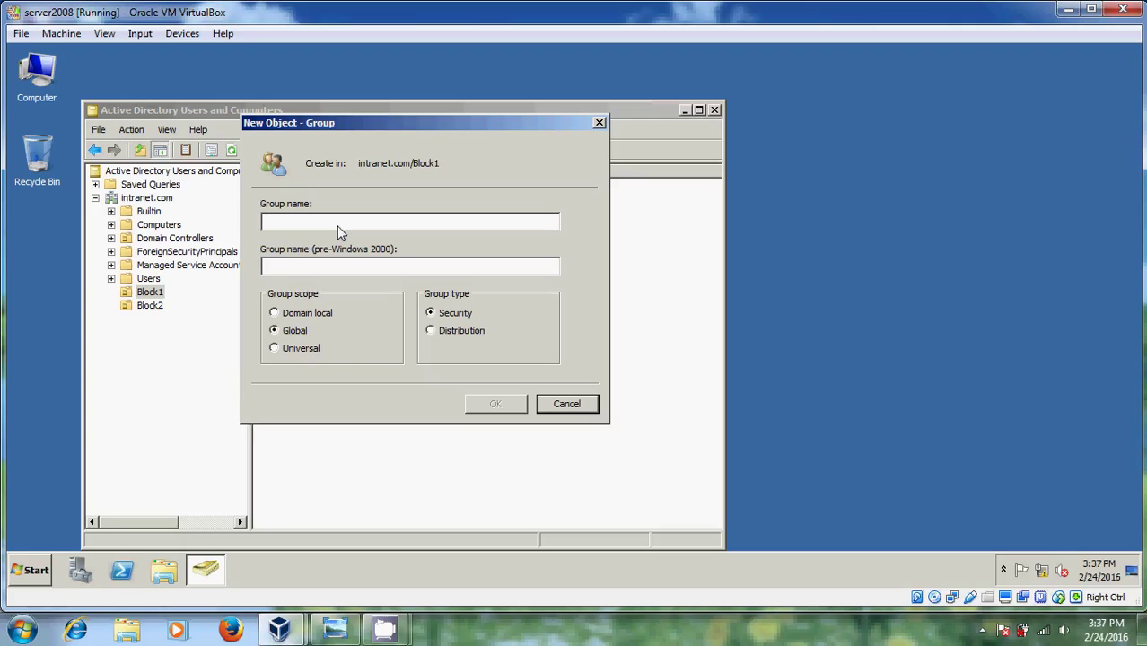
{"action": "type", "text": "research"}
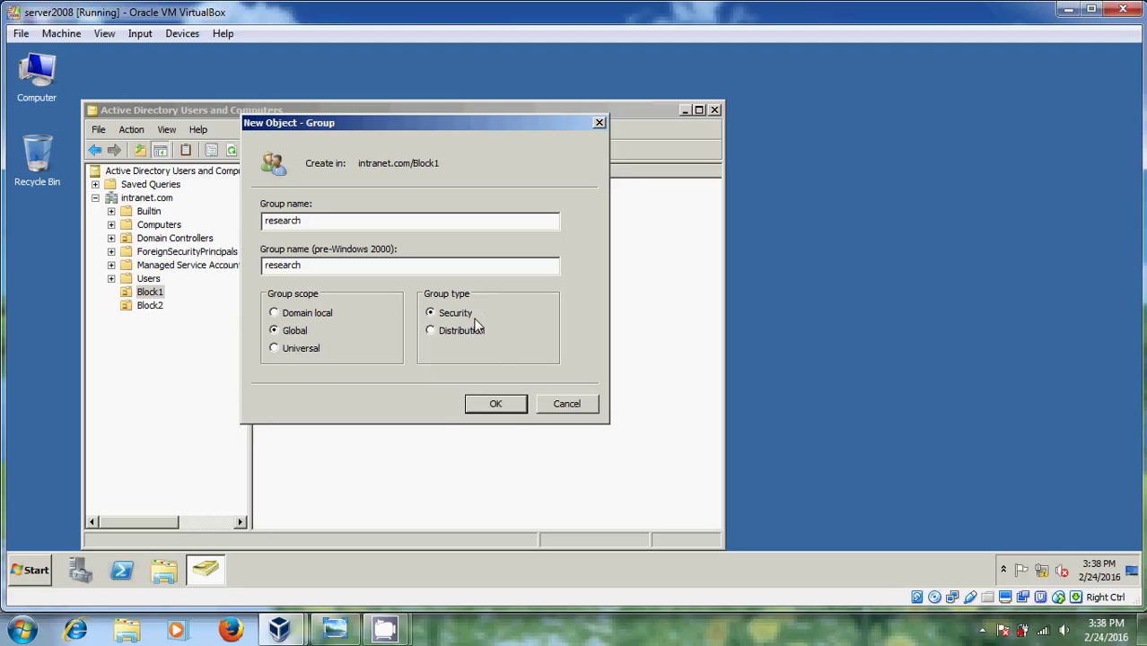
{"action": "left_click", "coordinate": [496, 404]}
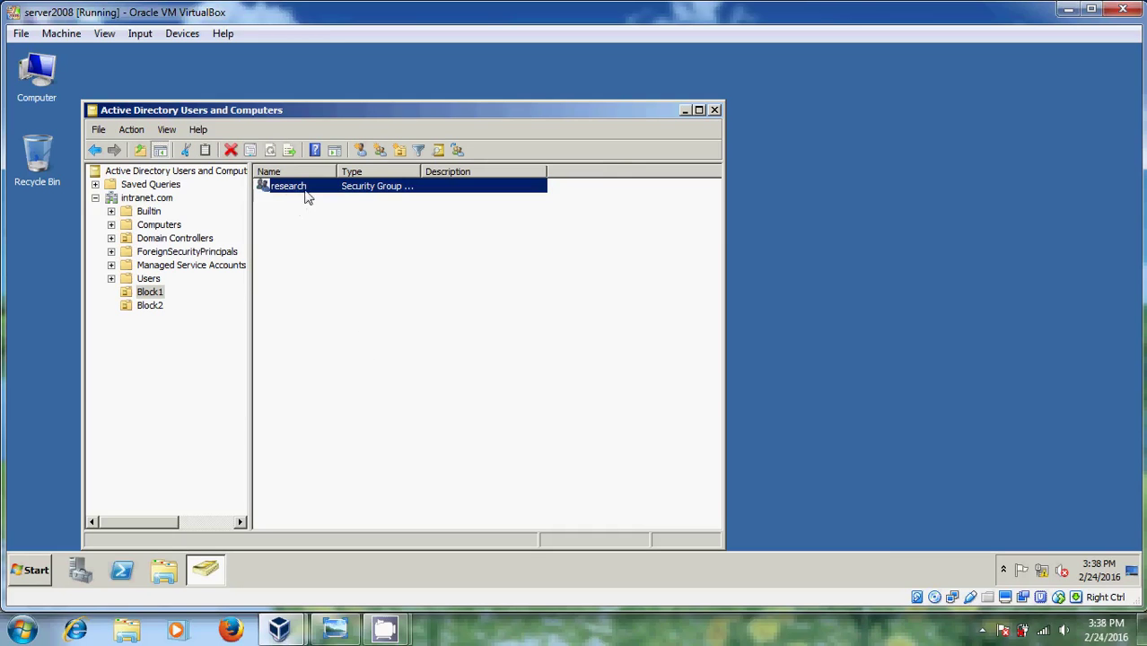
Create a second Global Security group named technical in Block1.
{"action": "right_click", "coordinate": [312, 260]}
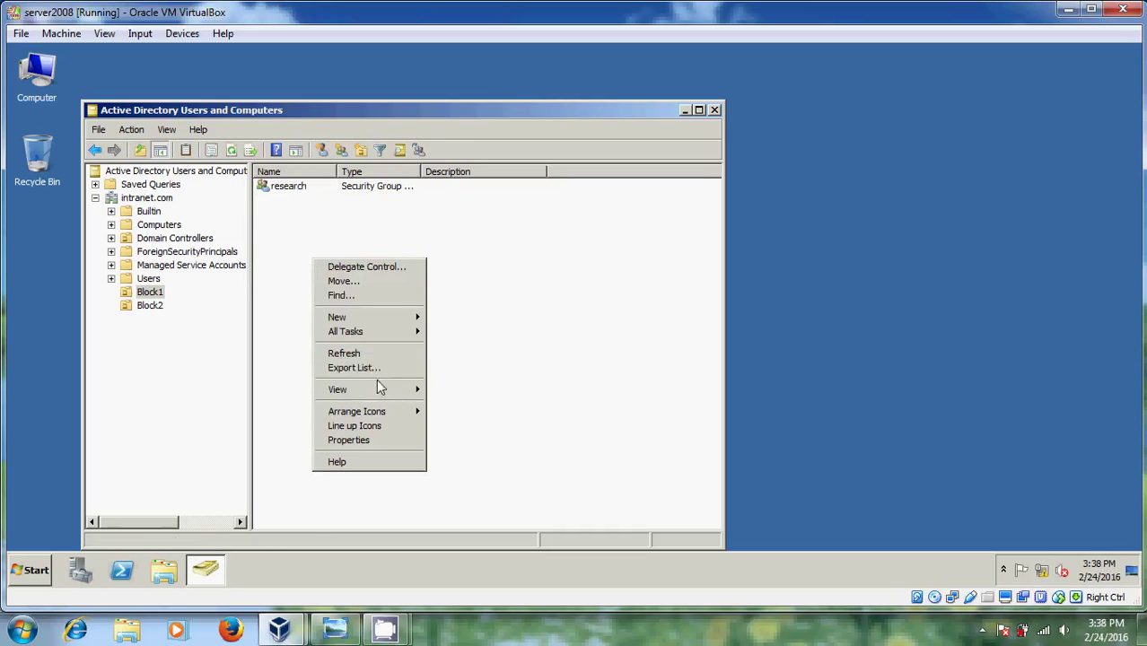
{"action": "mouse_move", "coordinate": [386, 328]}
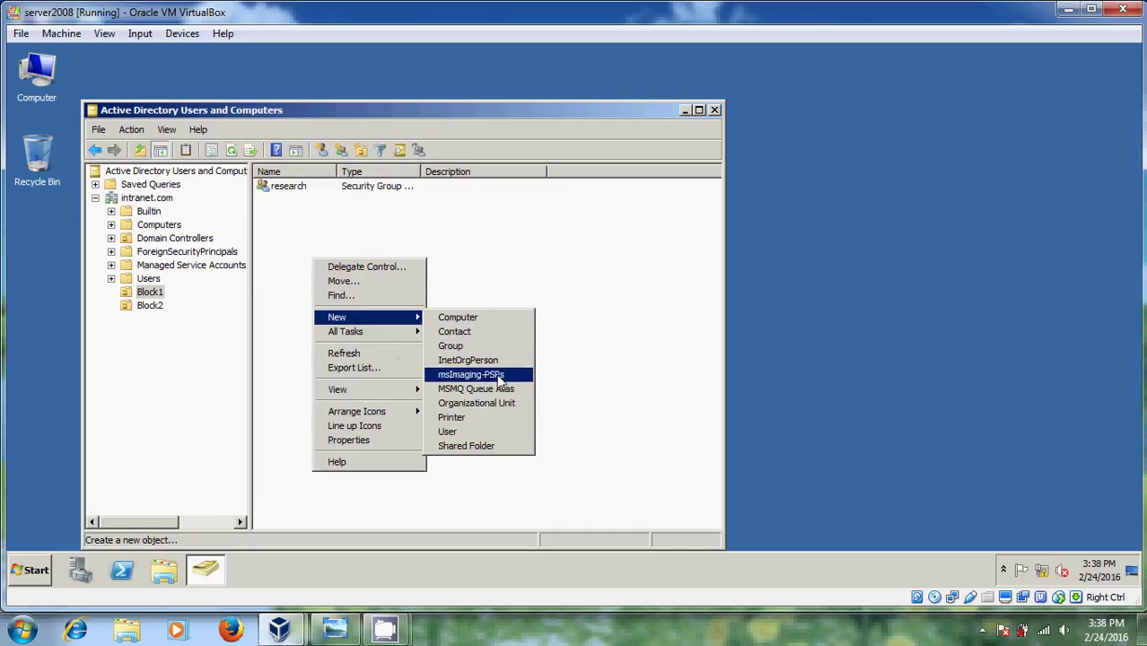
{"action": "left_click", "coordinate": [489, 347]}
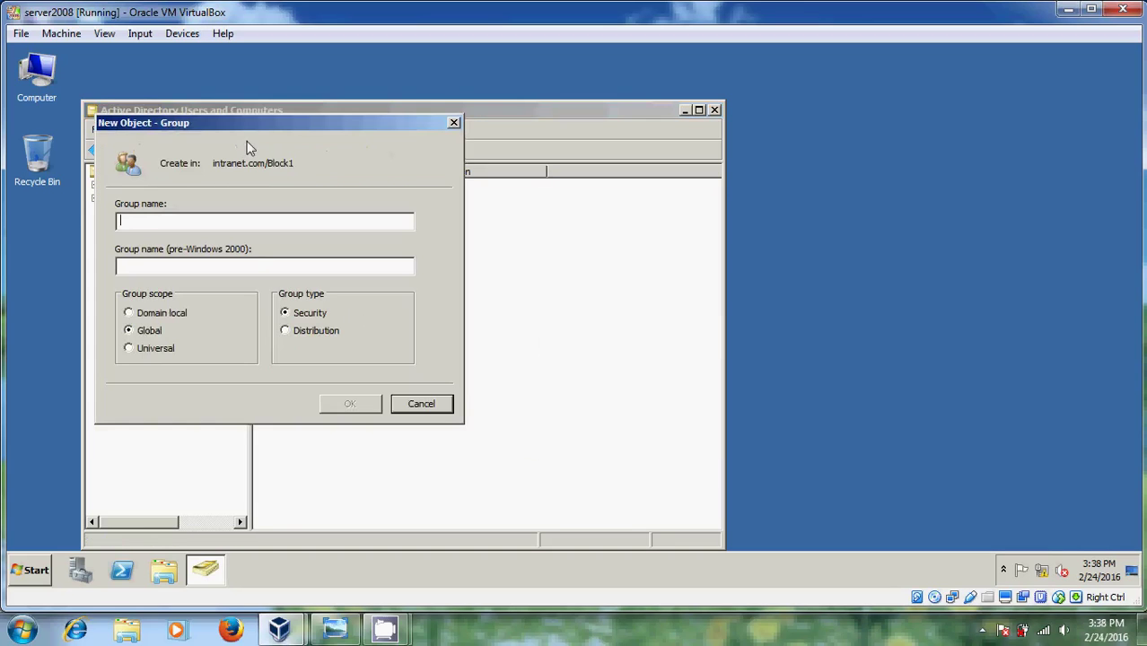
{"action": "left_click_drag", "start_coordinate": [272, 133], "coordinate": [399, 143]}
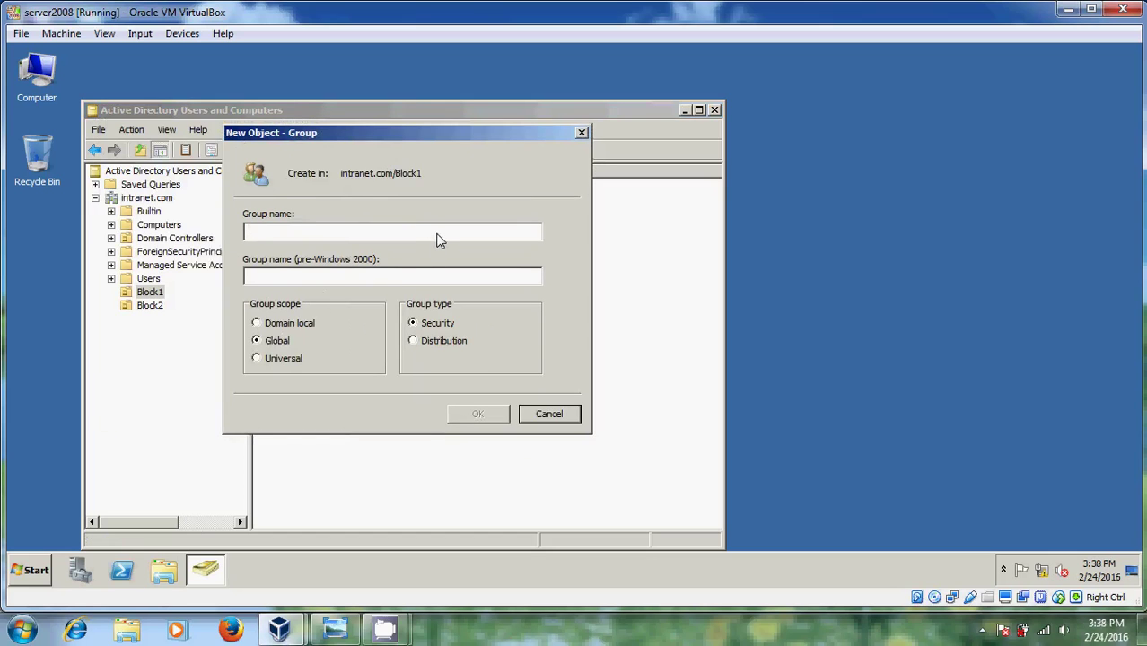
{"action": "type", "text": "technical"}
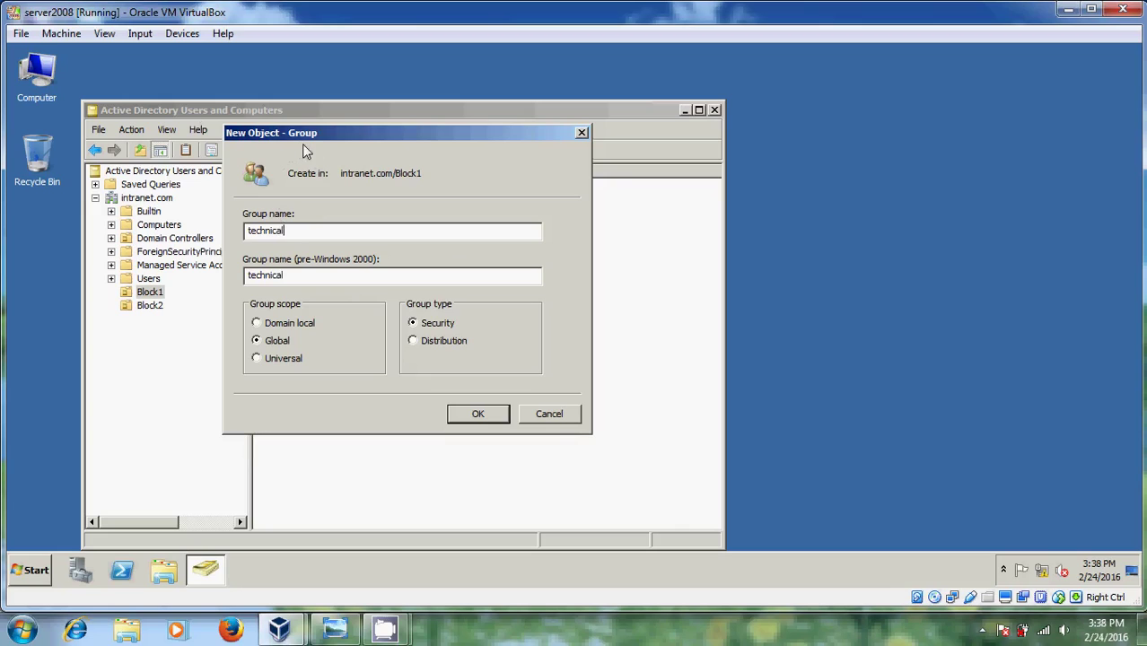
{"action": "left_click", "coordinate": [478, 413]}
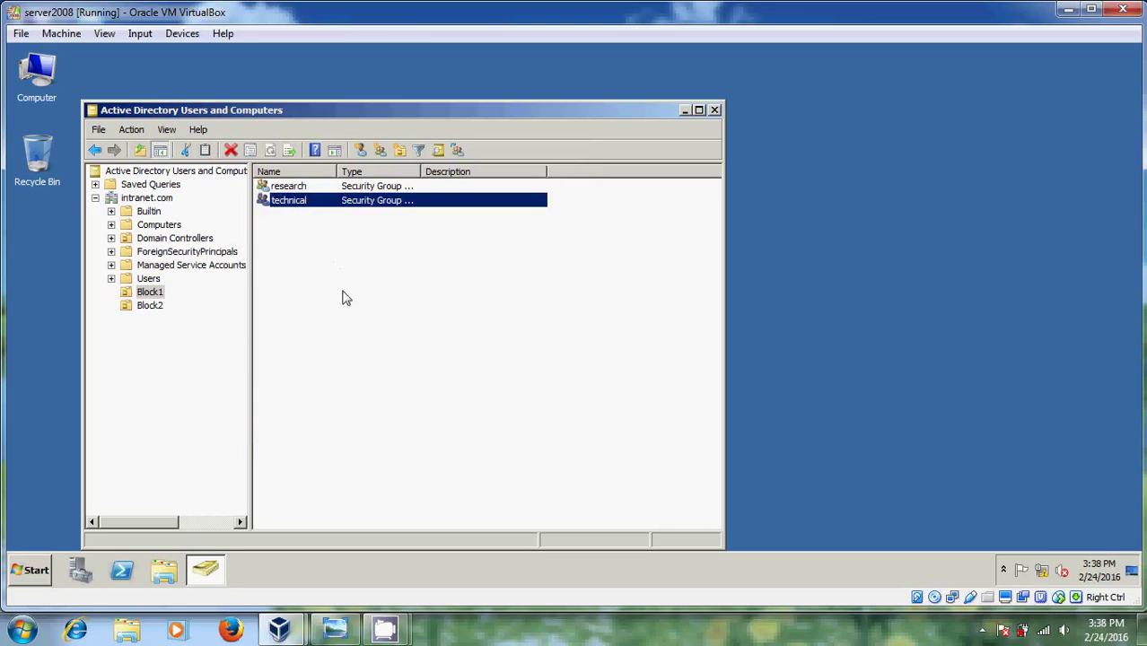
{"action": "left_click", "coordinate": [146, 280]}
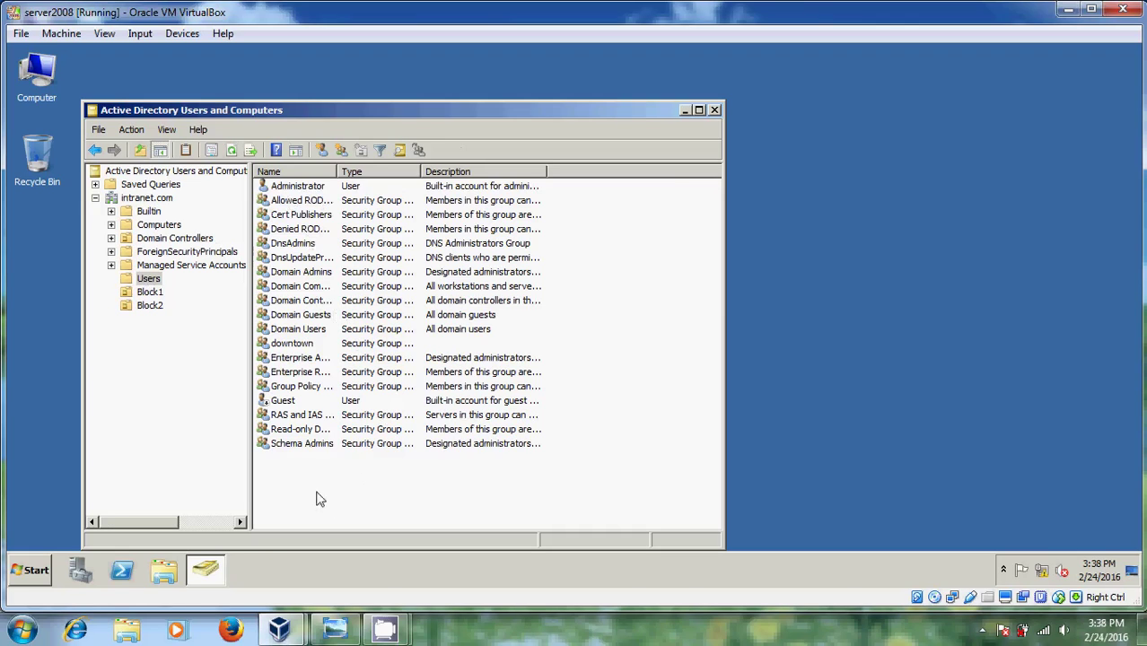
Select the Users container and bring up its New object menu from the list pane.
{"action": "left_click", "coordinate": [153, 282]}
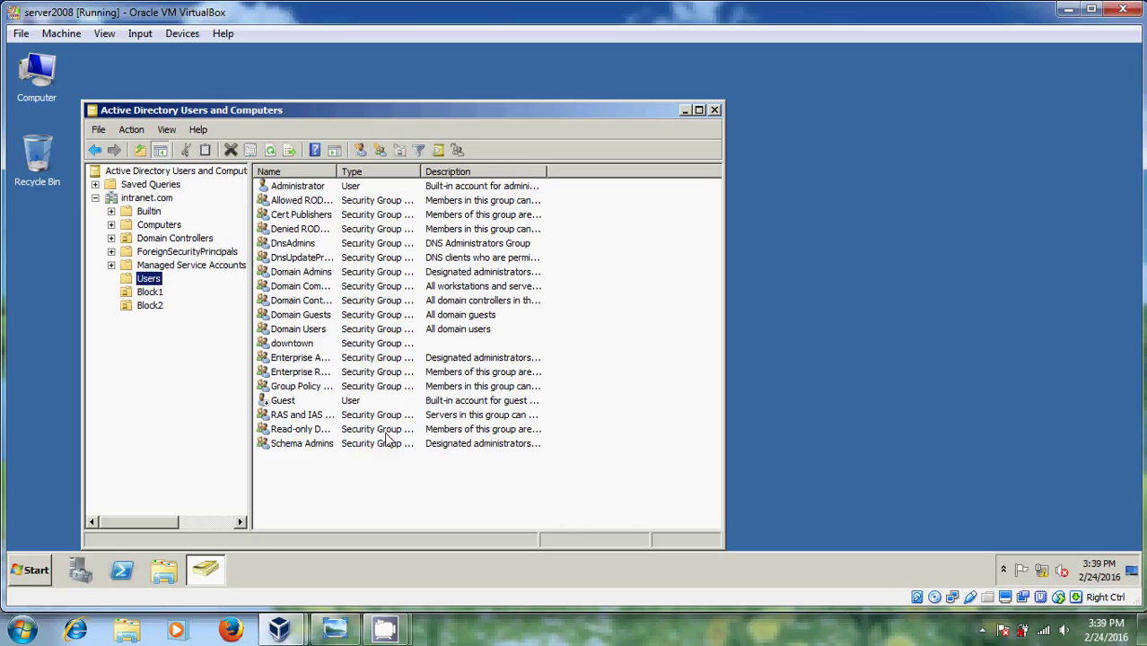
{"action": "left_click", "coordinate": [324, 505]}
{"action": "right_click", "coordinate": [324, 506]}
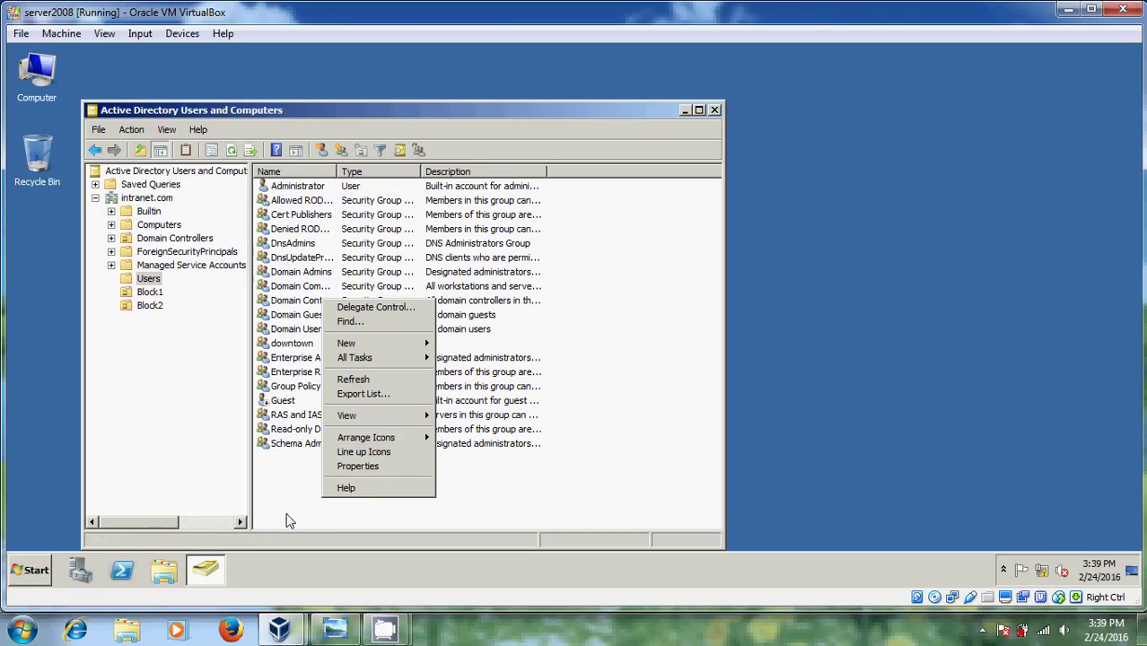
{"action": "mouse_move", "coordinate": [402, 346]}
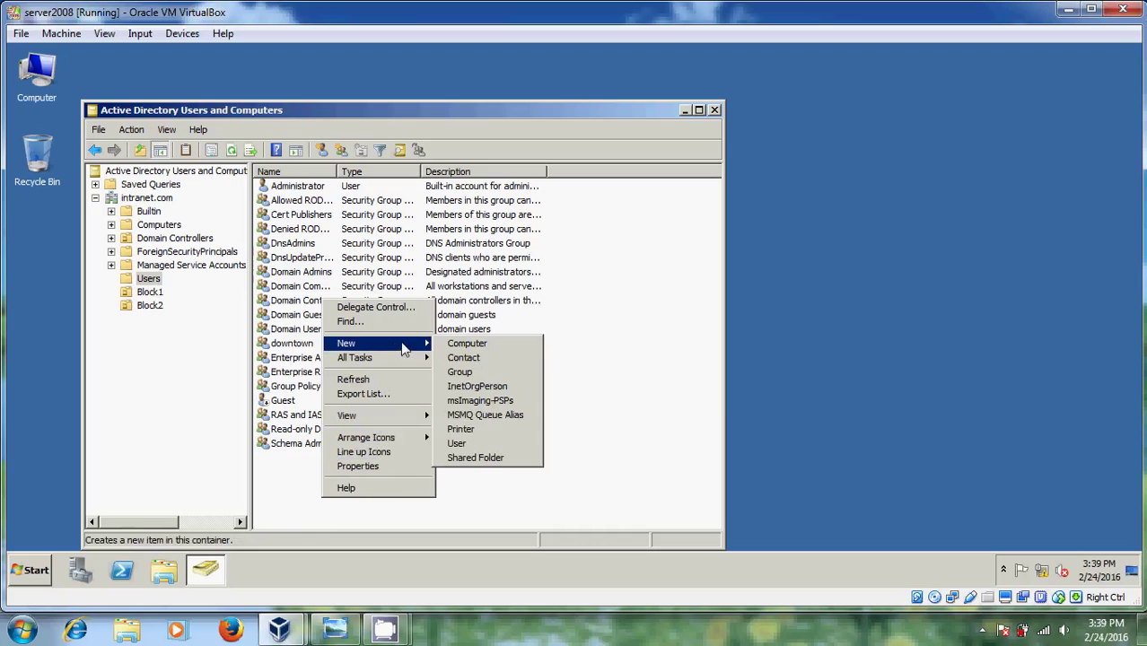
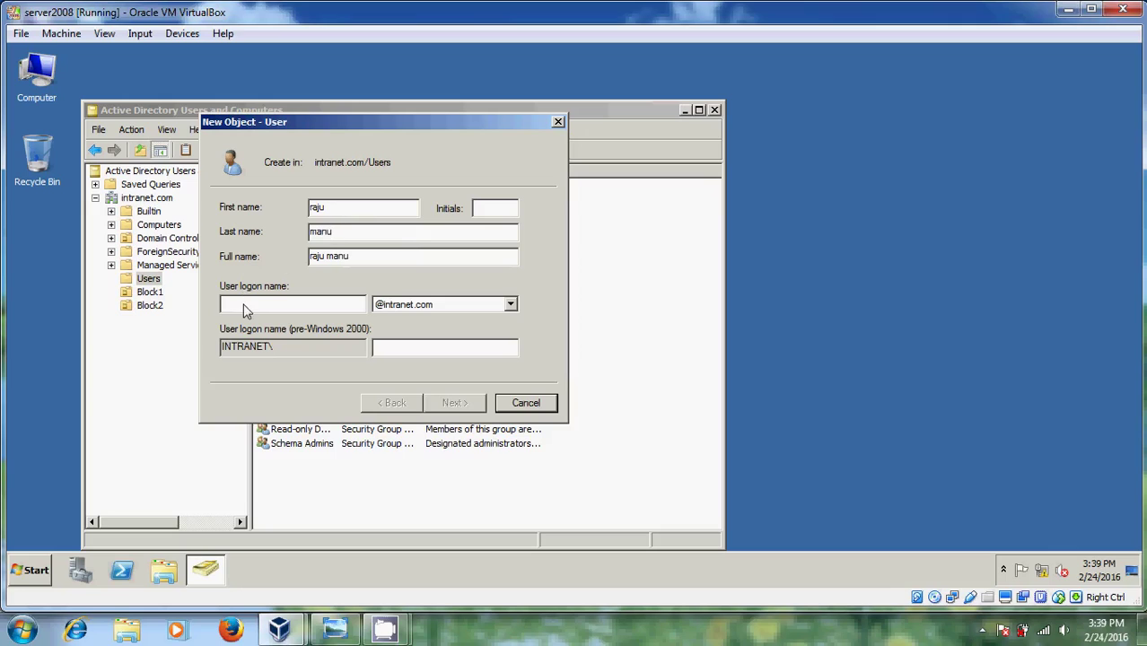
{"action": "left_click", "coordinate": [243, 303]}
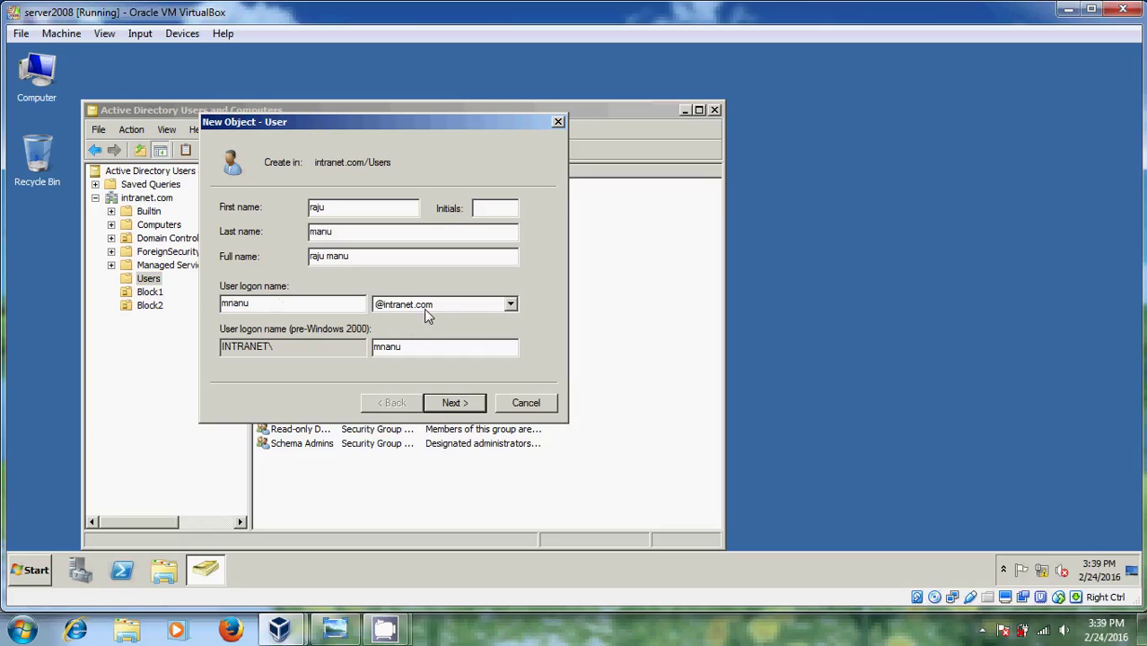
{"action": "left_click", "coordinate": [510, 304]}
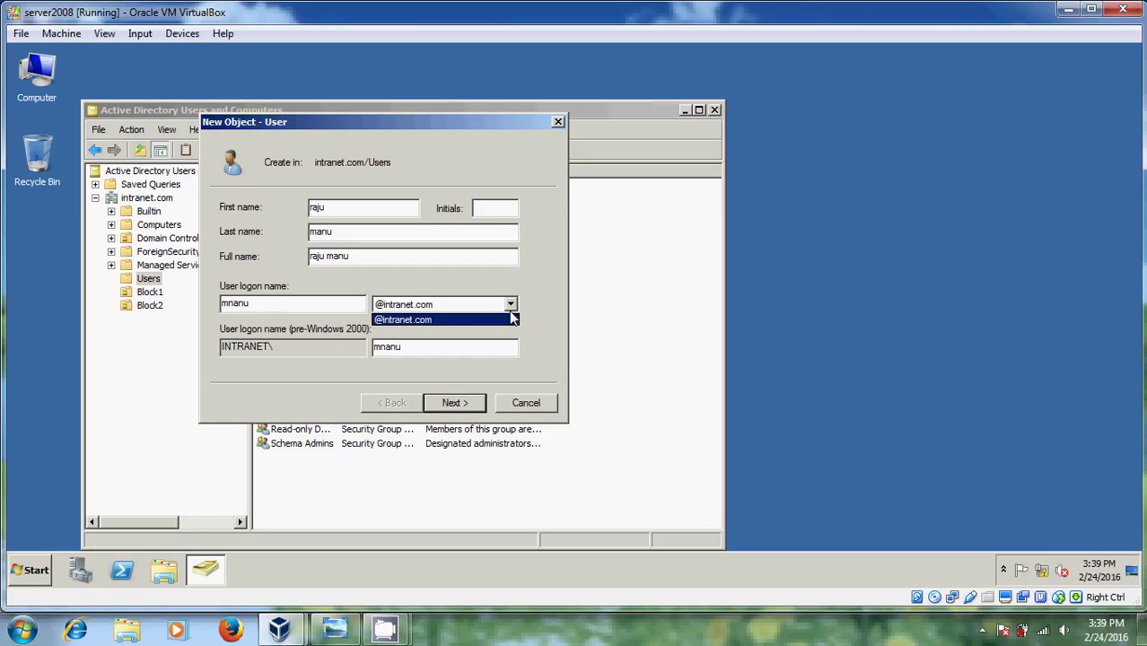
{"action": "left_click", "coordinate": [512, 317]}
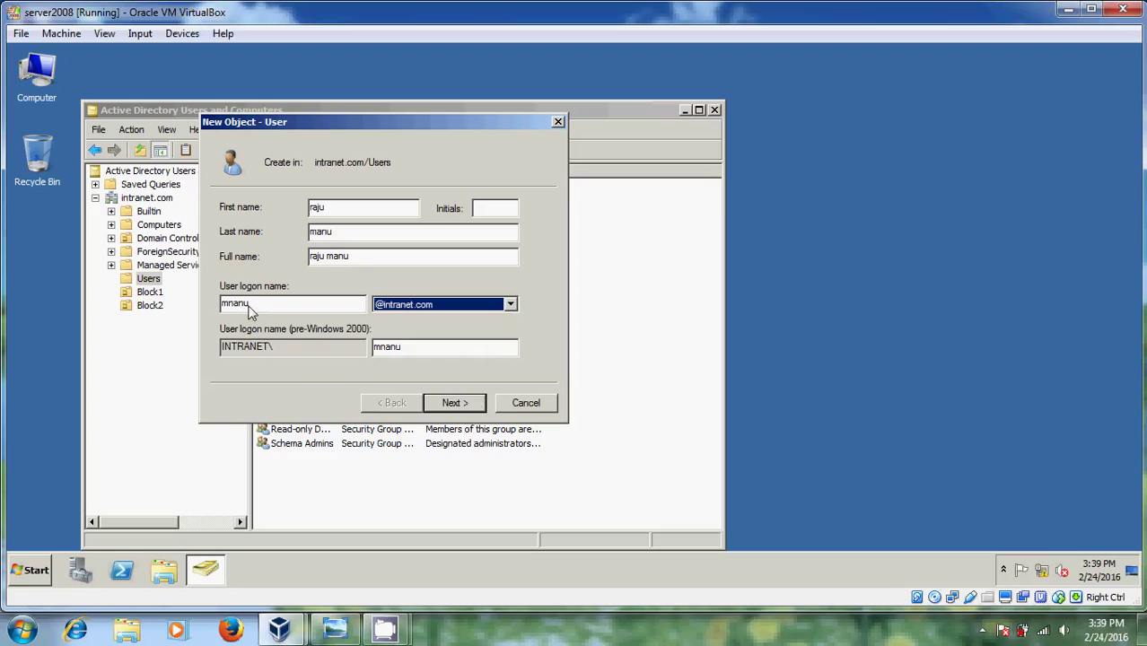
{"action": "left_click", "coordinate": [256, 310]}
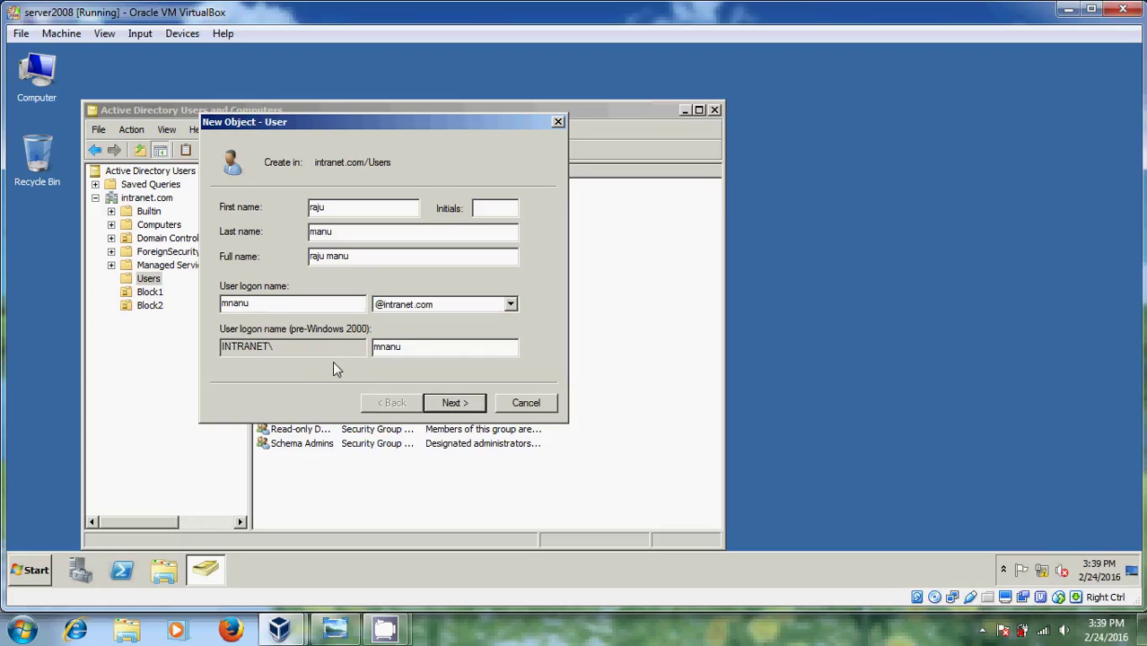
{"action": "key", "text": "BackSpace"}
{"action": "key", "text": "BackSpace"}
{"action": "key", "text": "BackSpace"}
{"action": "key", "text": "BackSpace"}
{"action": "left_click", "coordinate": [456, 403]}
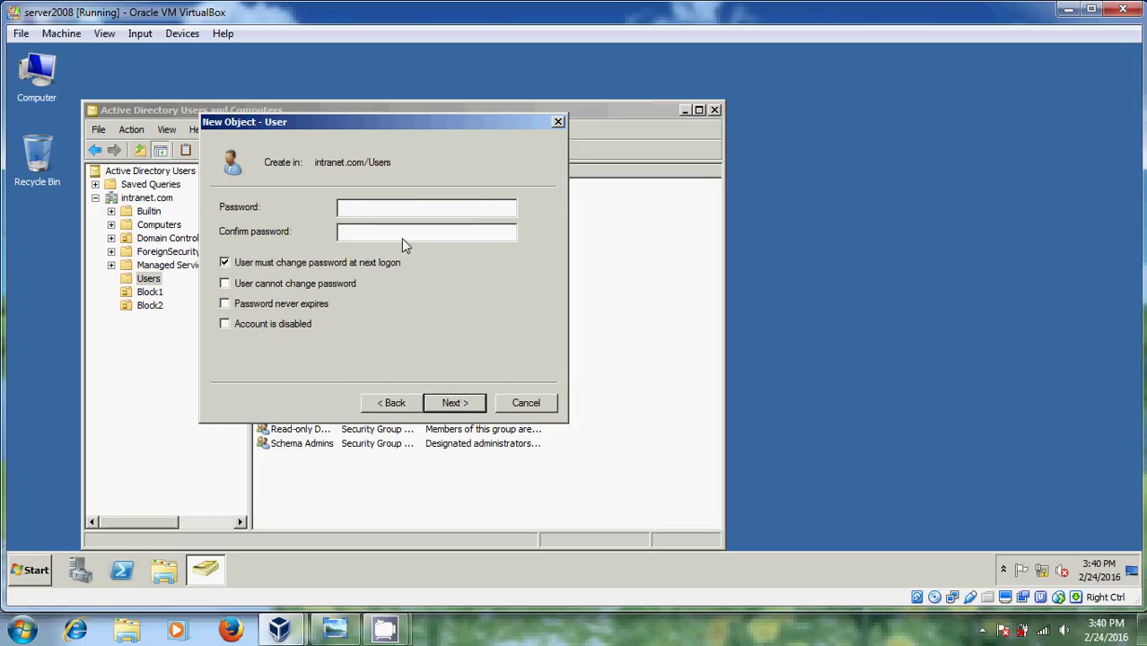
Enter and confirm a password, untick must-change, tick cannot-change and never-expires, then attempt to finish.
{"action": "type", "text": "Passwor"}
{"action": "left_click", "coordinate": [417, 235]}
{"action": "type", "text": "Passwor"}
{"action": "left_click", "coordinate": [226, 267]}
{"action": "left_click", "coordinate": [225, 286]}
{"action": "left_click", "coordinate": [225, 306]}
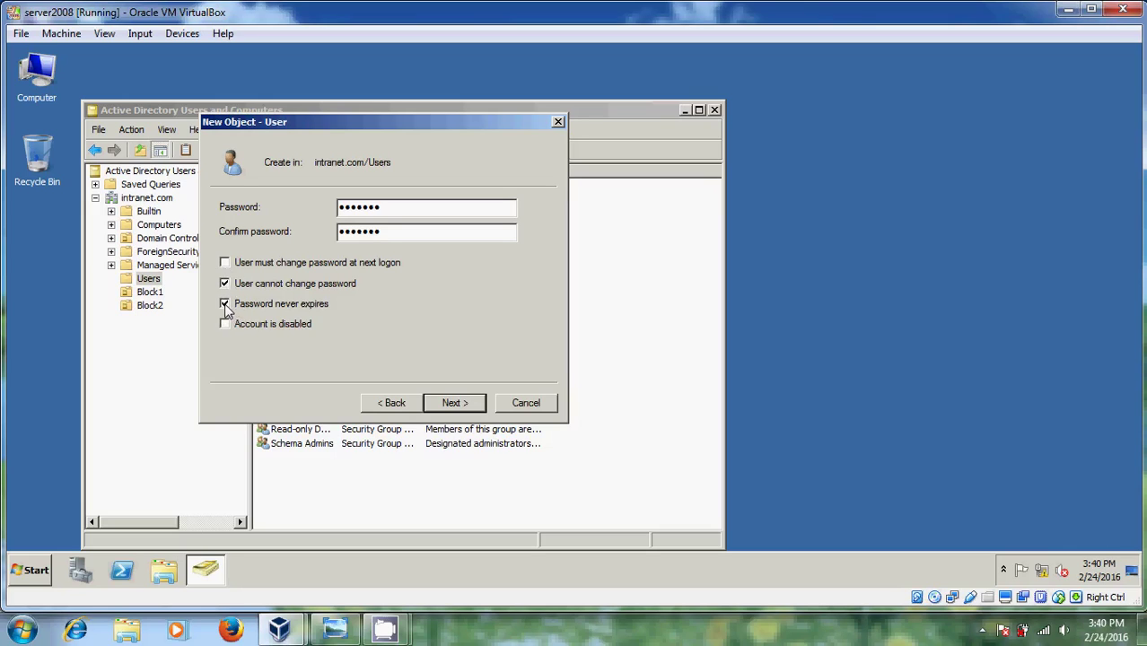
{"action": "left_click", "coordinate": [454, 403]}
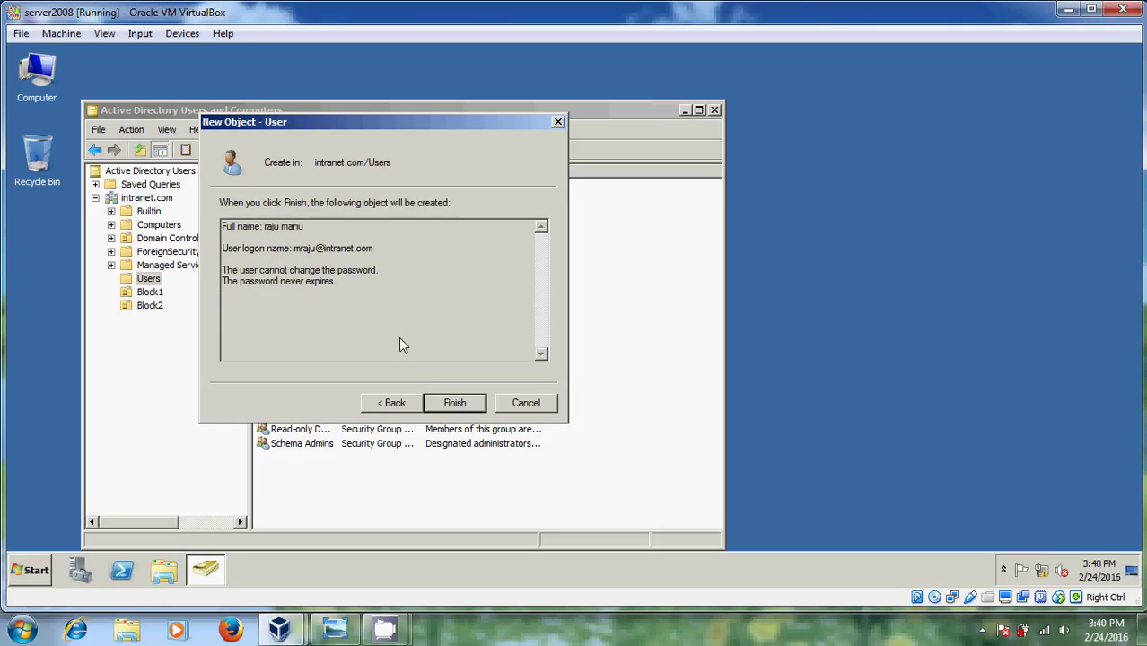
{"action": "left_click", "coordinate": [455, 403]}
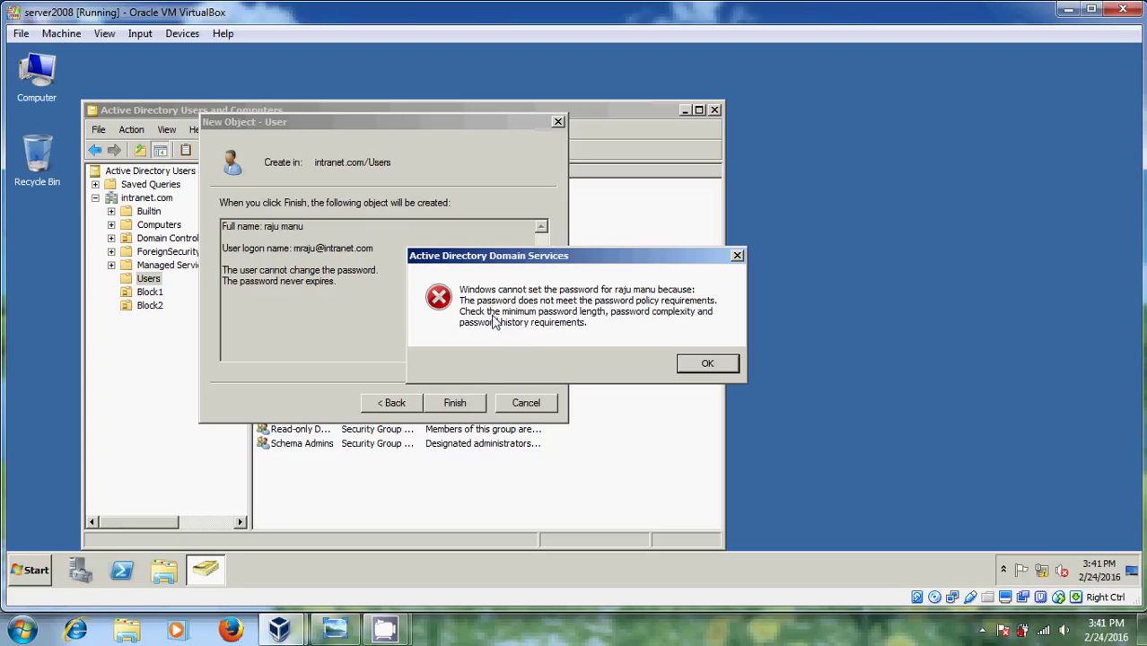
Dismiss the policy error, remove one character from both password fields, and finish creating the account.
{"action": "left_click", "coordinate": [711, 368]}
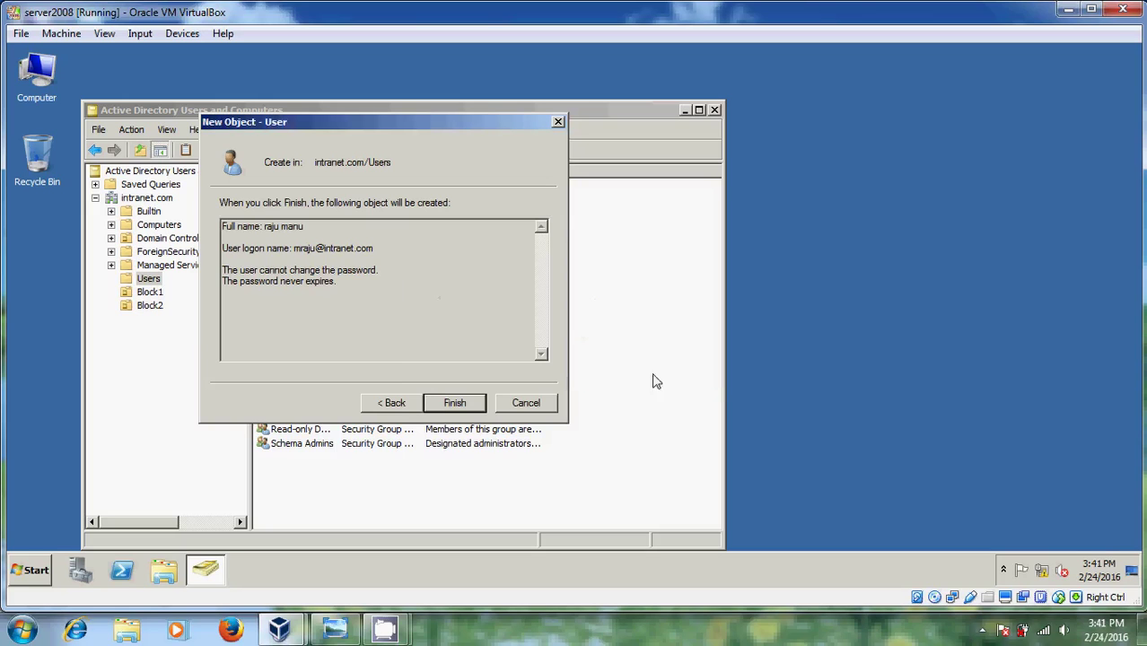
{"action": "left_click", "coordinate": [392, 403]}
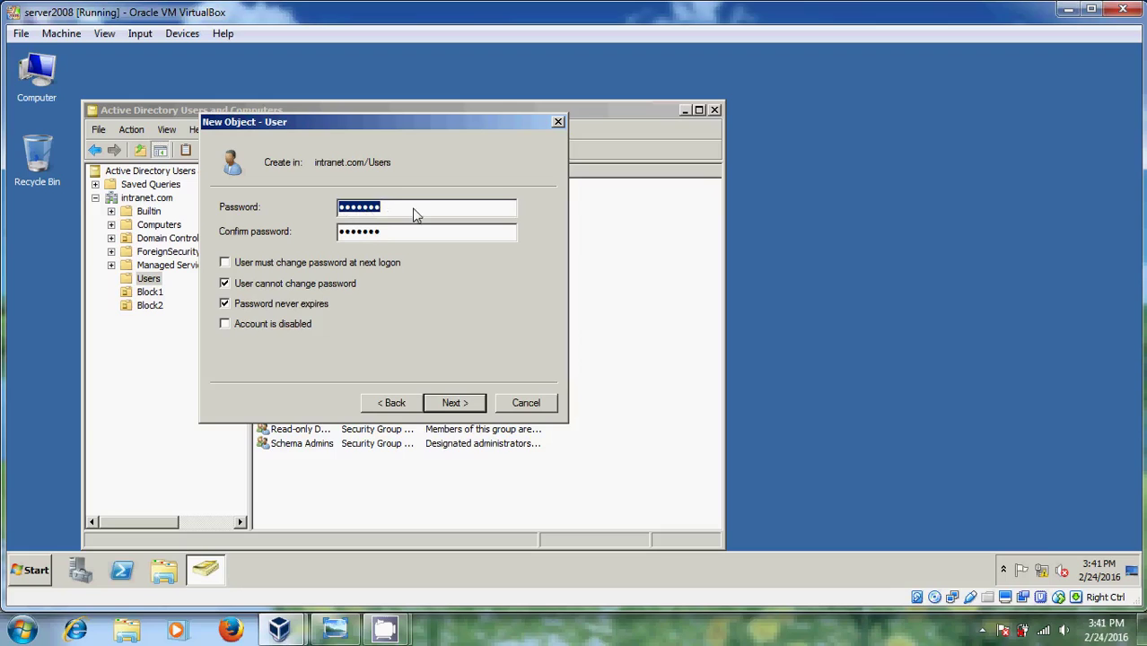
{"action": "left_click", "coordinate": [342, 209]}
{"action": "key", "text": "Delete"}
{"action": "left_click", "coordinate": [348, 232]}
{"action": "key", "text": "Delete"}
{"action": "left_click", "coordinate": [465, 404]}
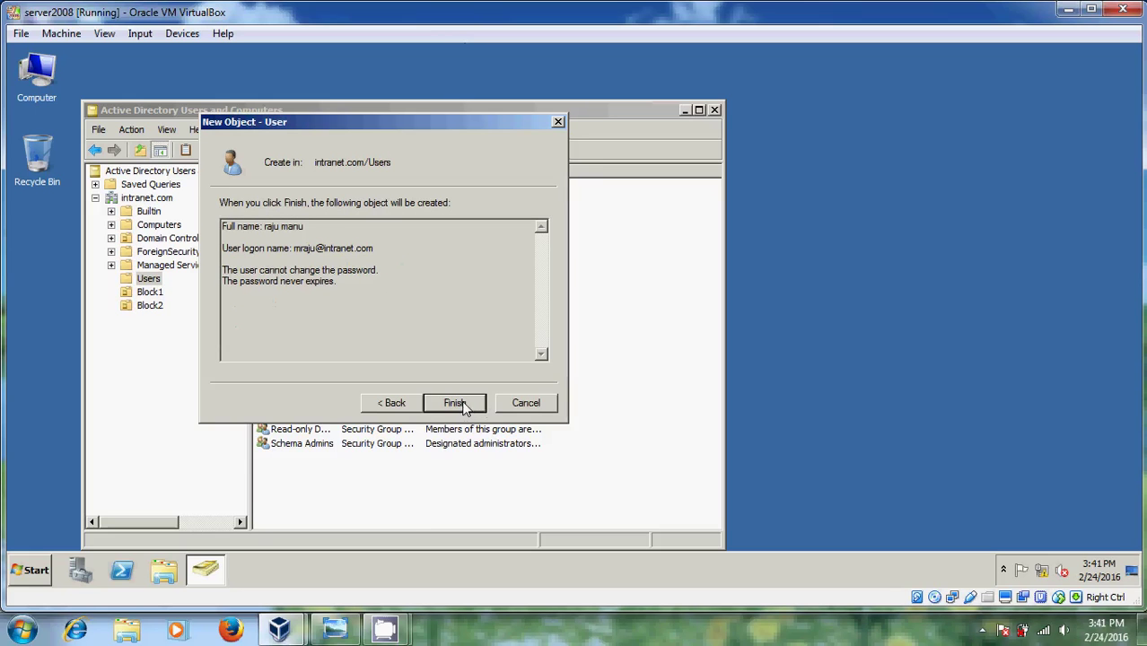
{"action": "left_click", "coordinate": [457, 404]}
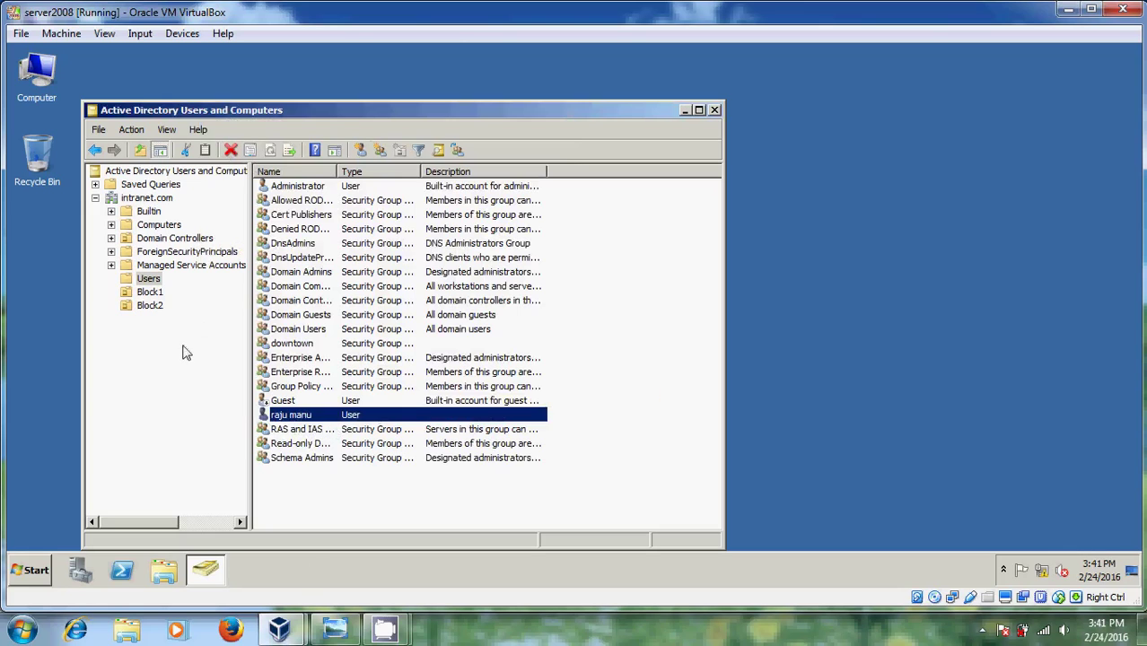
Start a new user in the Users container with New > User.
{"action": "left_click", "coordinate": [148, 279]}
{"action": "left_click", "coordinate": [323, 508]}
{"action": "right_click", "coordinate": [322, 508]}
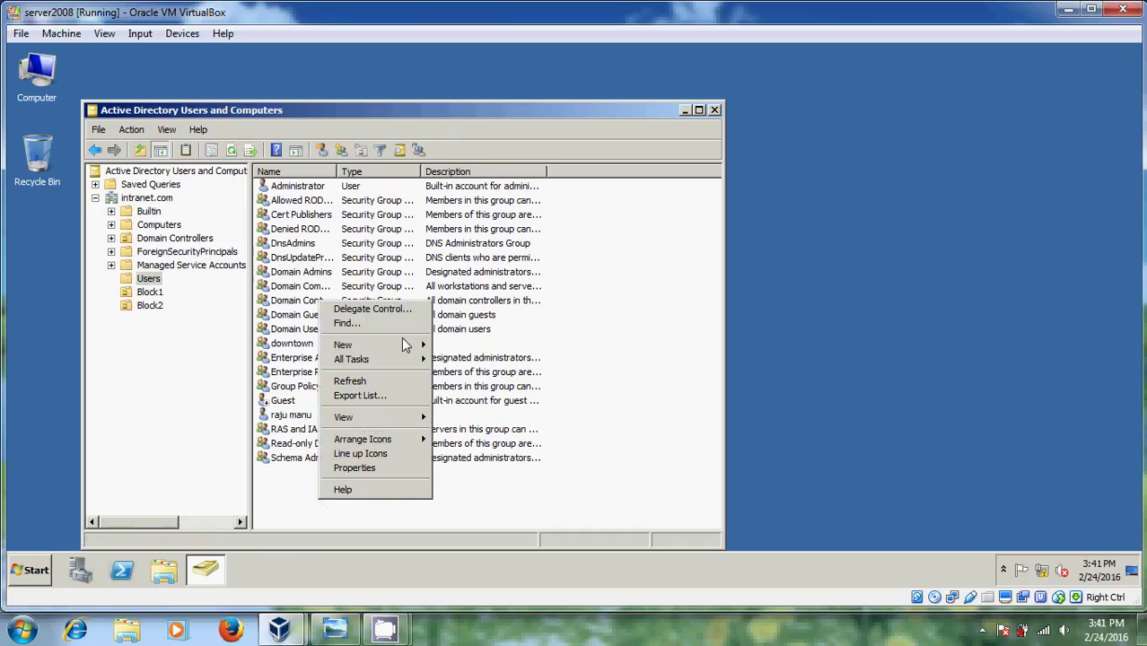
{"action": "mouse_move", "coordinate": [404, 345]}
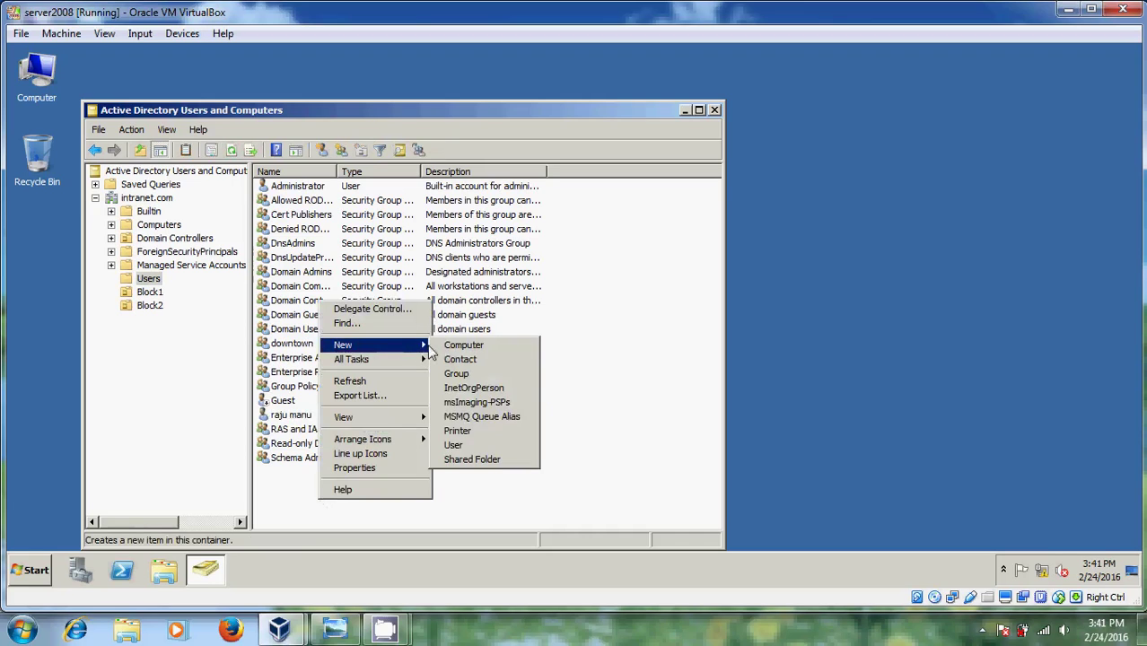
{"action": "left_click", "coordinate": [501, 447]}
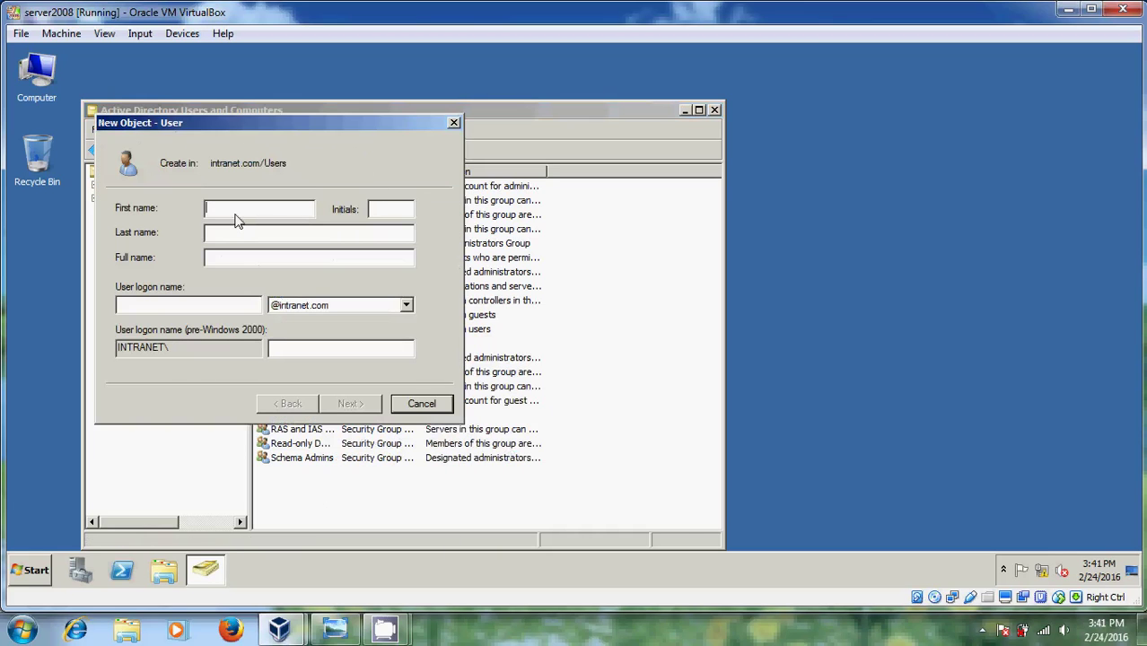
{"action": "left_click", "coordinate": [259, 240]}
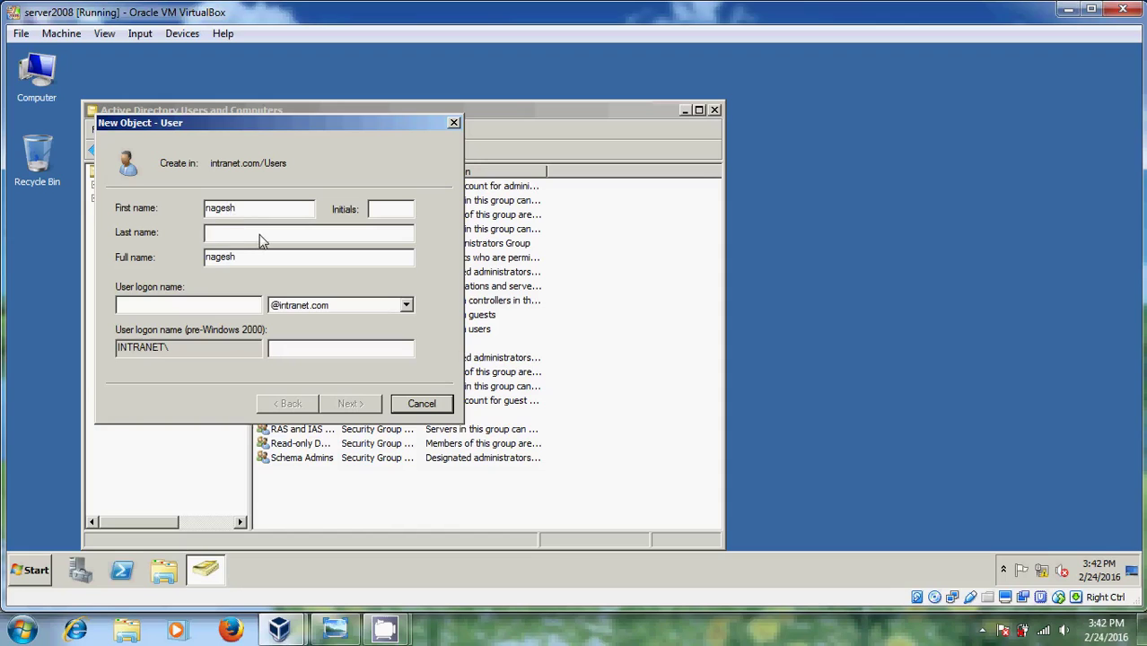
{"action": "left_click", "coordinate": [180, 307]}
{"action": "type", "text": "ma"}
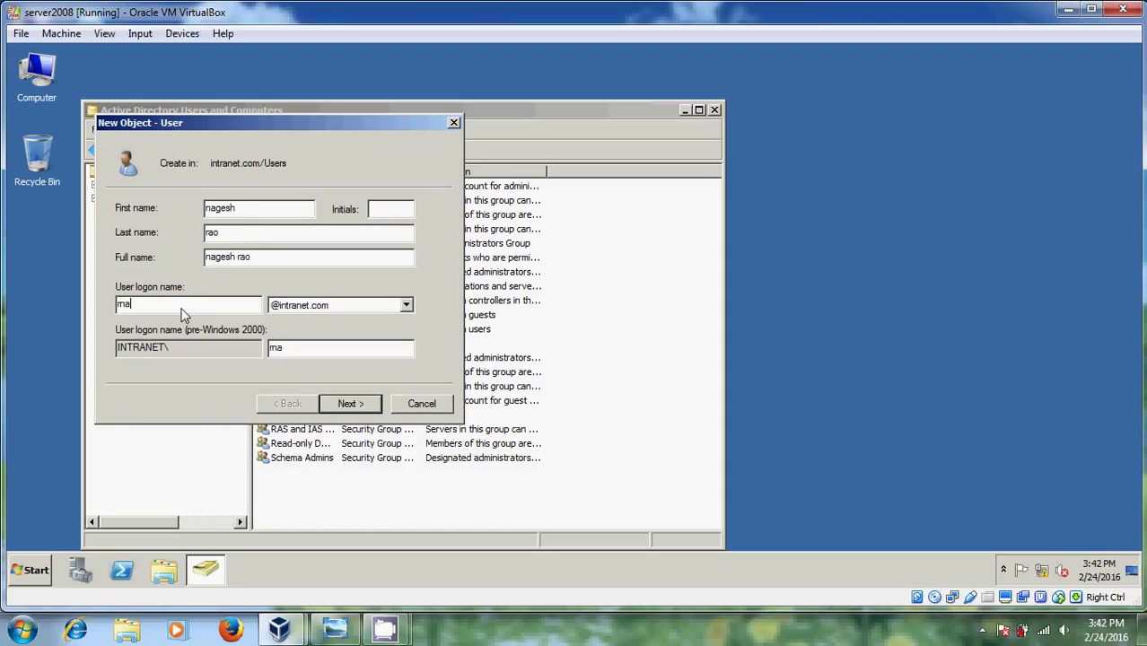
{"action": "type", "text": "g"}
{"action": "left_click", "coordinate": [125, 305]}
{"action": "key", "text": "BackSpace"}
{"action": "type", "text": "r"}
{"action": "key", "text": "BackSpace"}
{"action": "type", "text": "m"}
{"action": "left_click", "coordinate": [356, 406]}
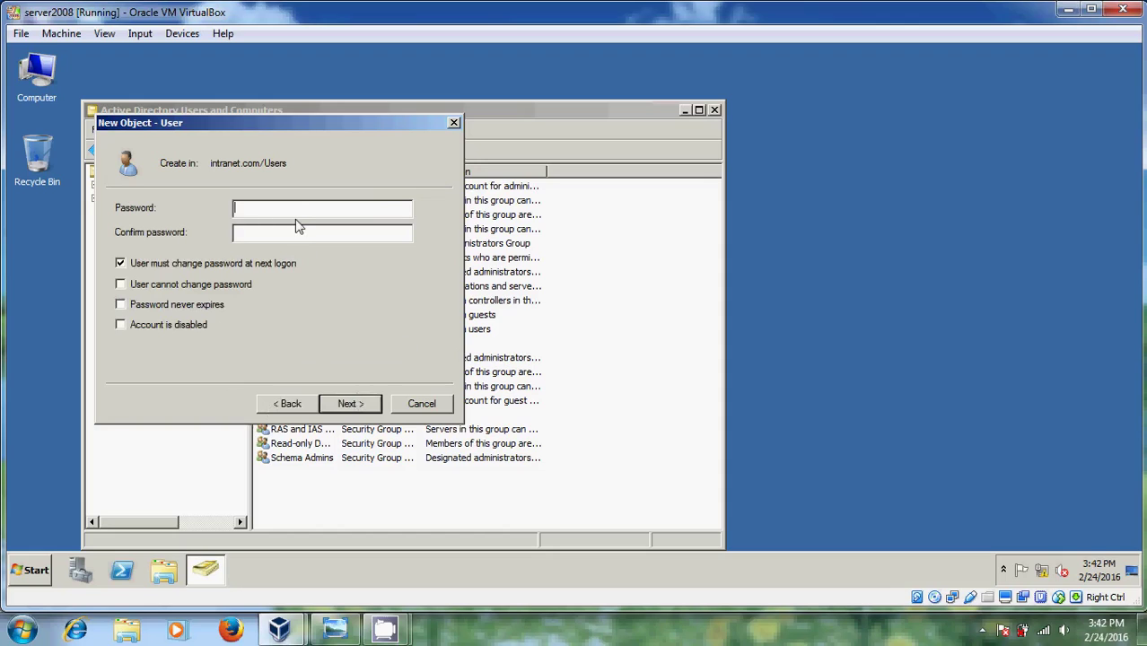
Set the second user's password, untick must-change, tick 'User cannot change password', and create the account.
{"action": "left_click", "coordinate": [294, 237]}
{"action": "left_click", "coordinate": [121, 263]}
{"action": "left_click", "coordinate": [120, 284]}
{"action": "left_click", "coordinate": [350, 404]}
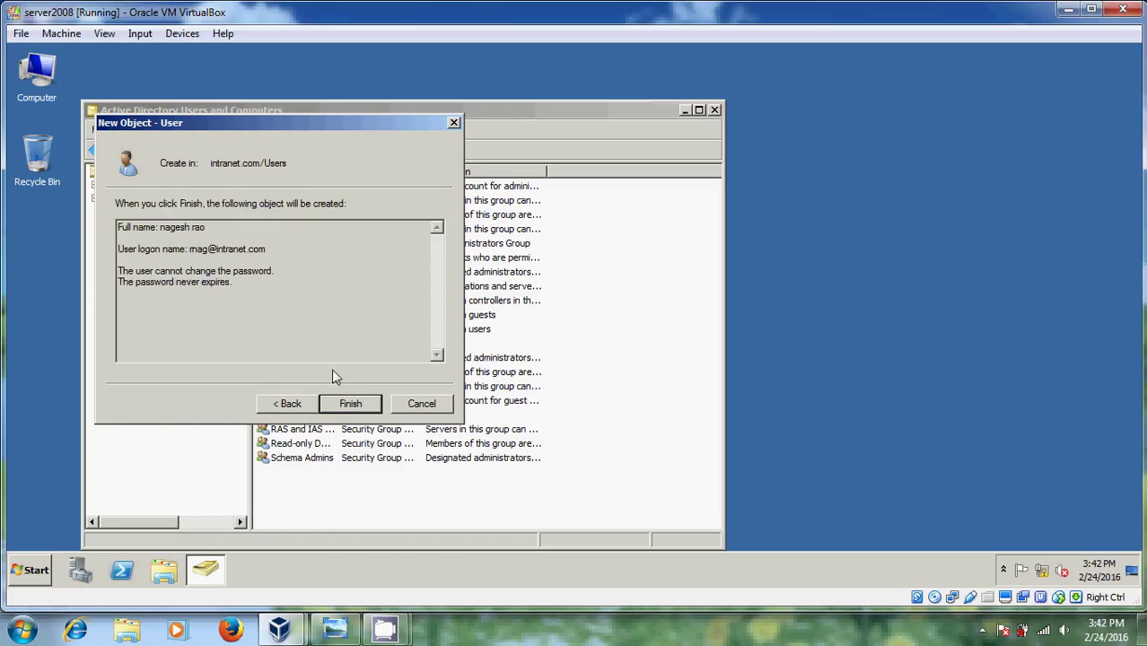
{"action": "left_click", "coordinate": [350, 404]}
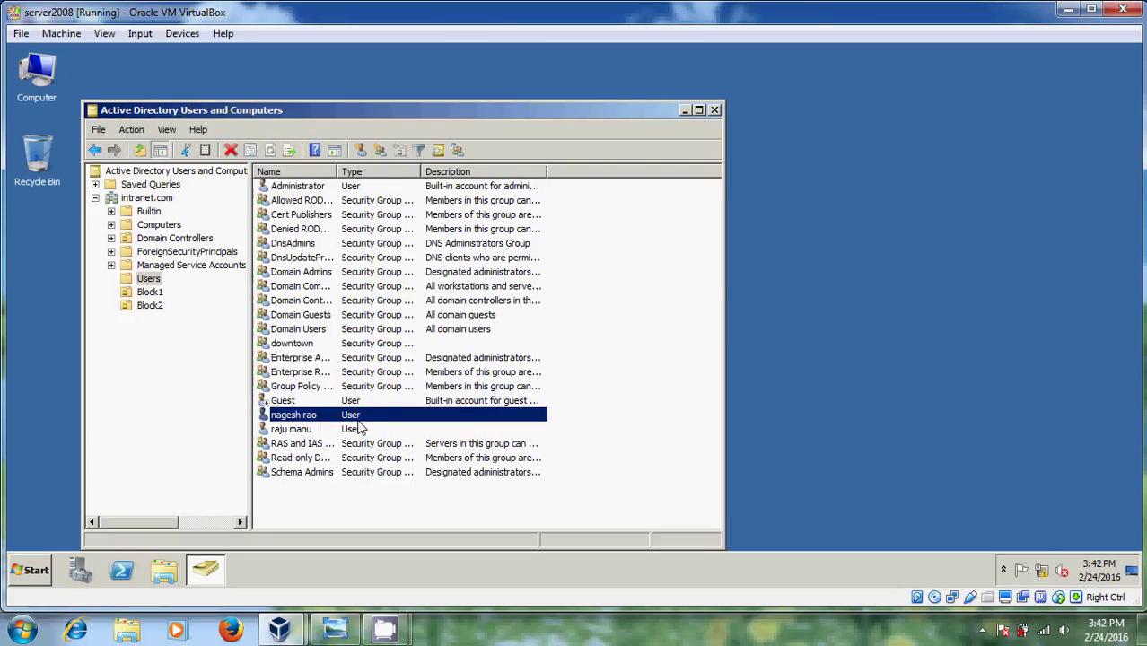
{"action": "double_click", "coordinate": [311, 415]}
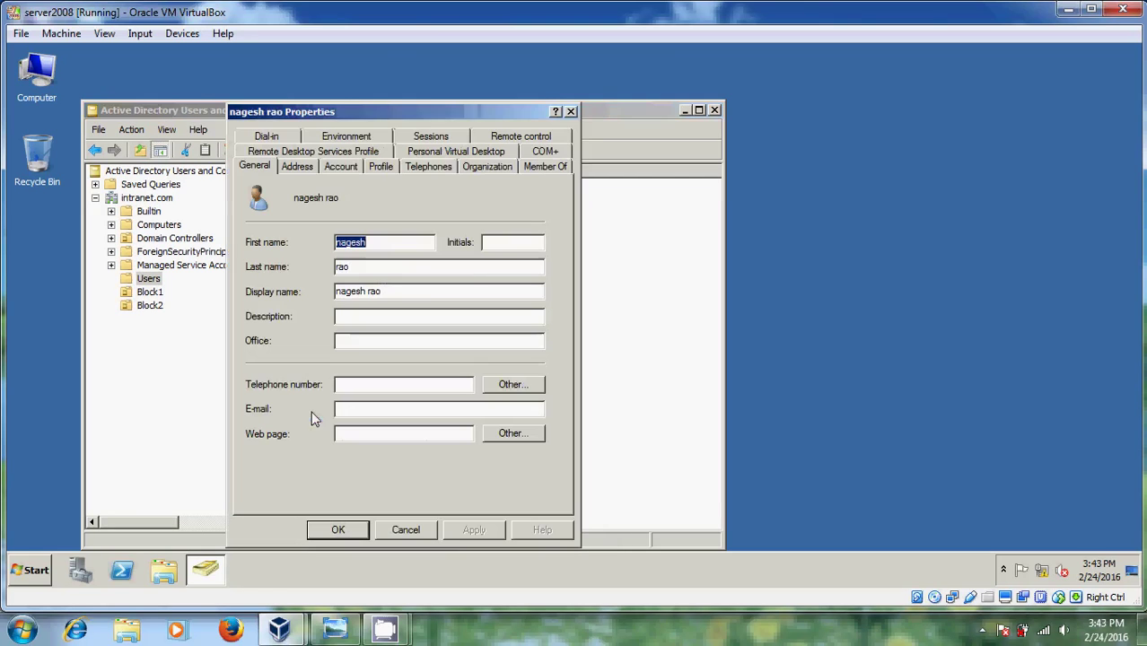
{"action": "left_click", "coordinate": [551, 167]}
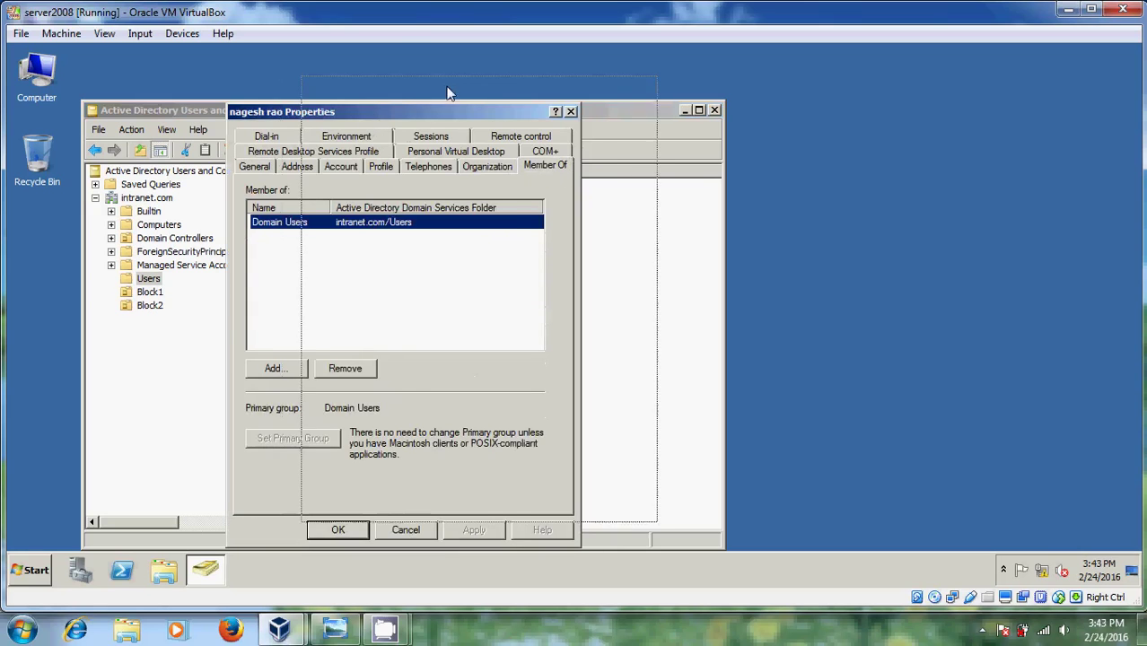
{"action": "left_click_drag", "start_coordinate": [376, 112], "coordinate": [453, 86]}
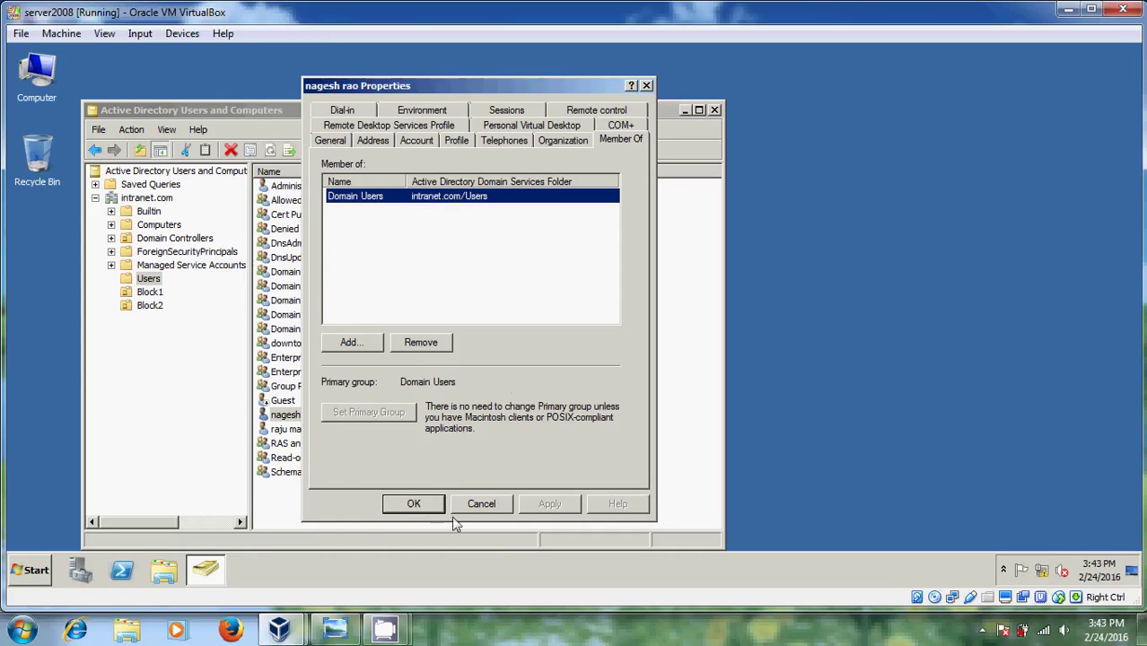
{"action": "left_click", "coordinate": [415, 505]}
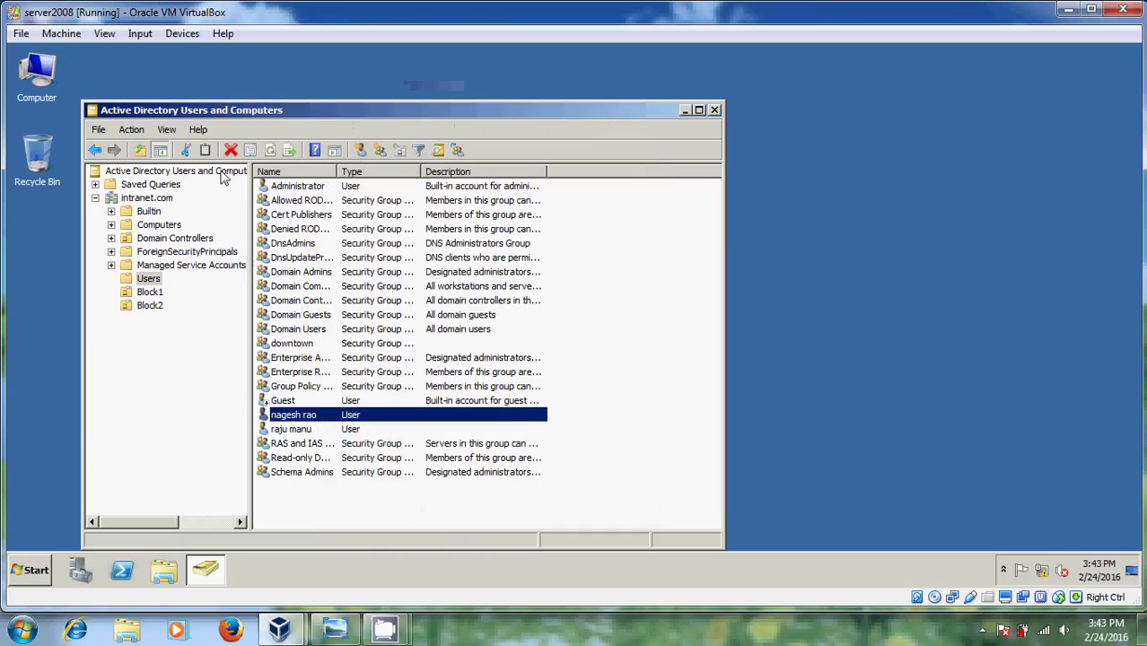
{"action": "left_click", "coordinate": [305, 190]}
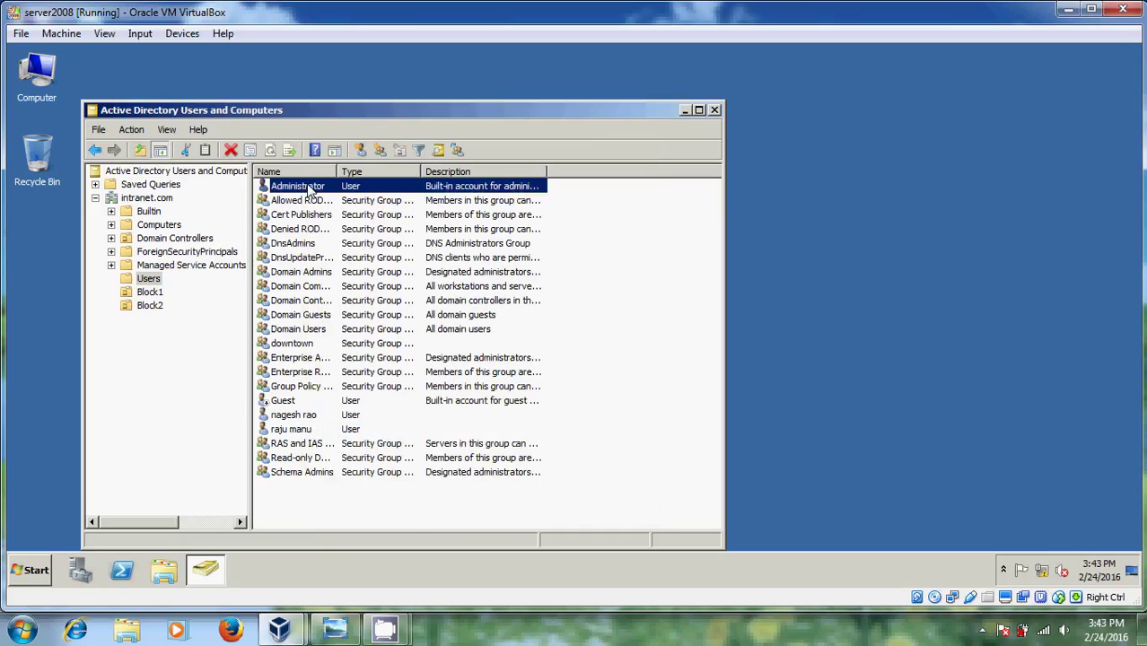
{"action": "right_click", "coordinate": [308, 187]}
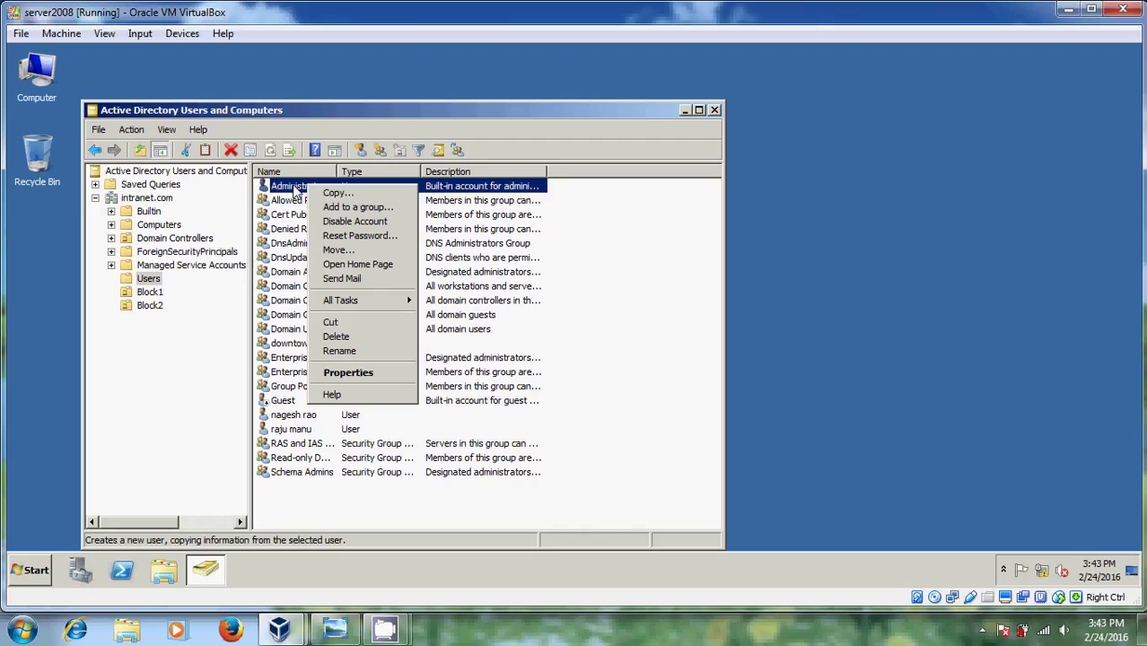
{"action": "left_click", "coordinate": [354, 194]}
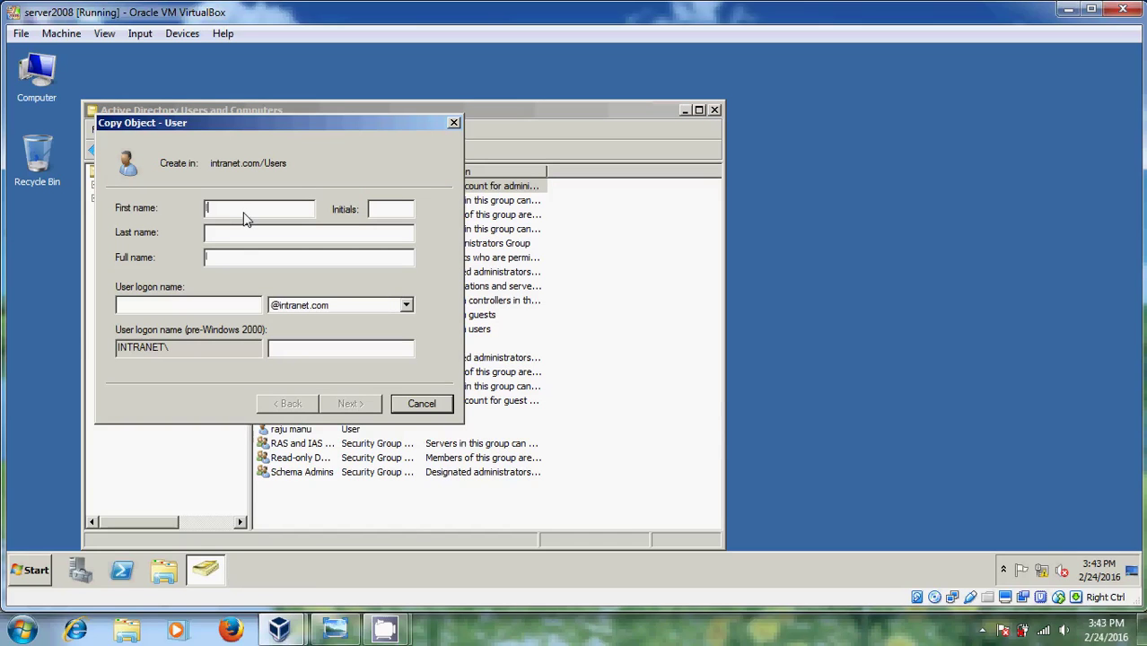
{"action": "left_click", "coordinate": [284, 237]}
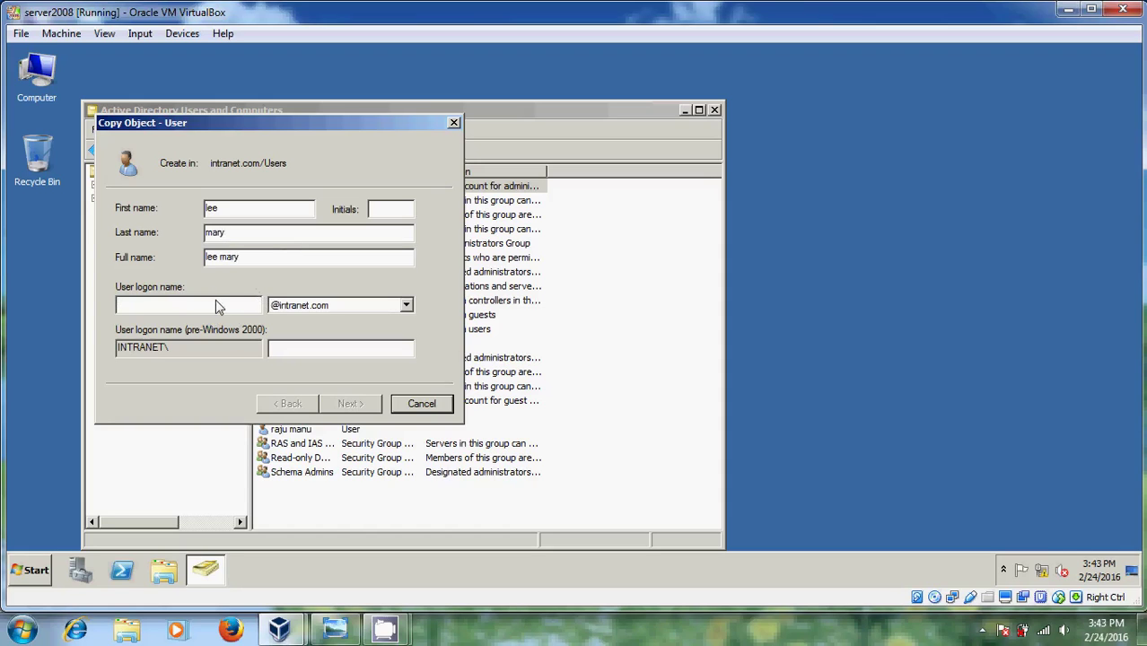
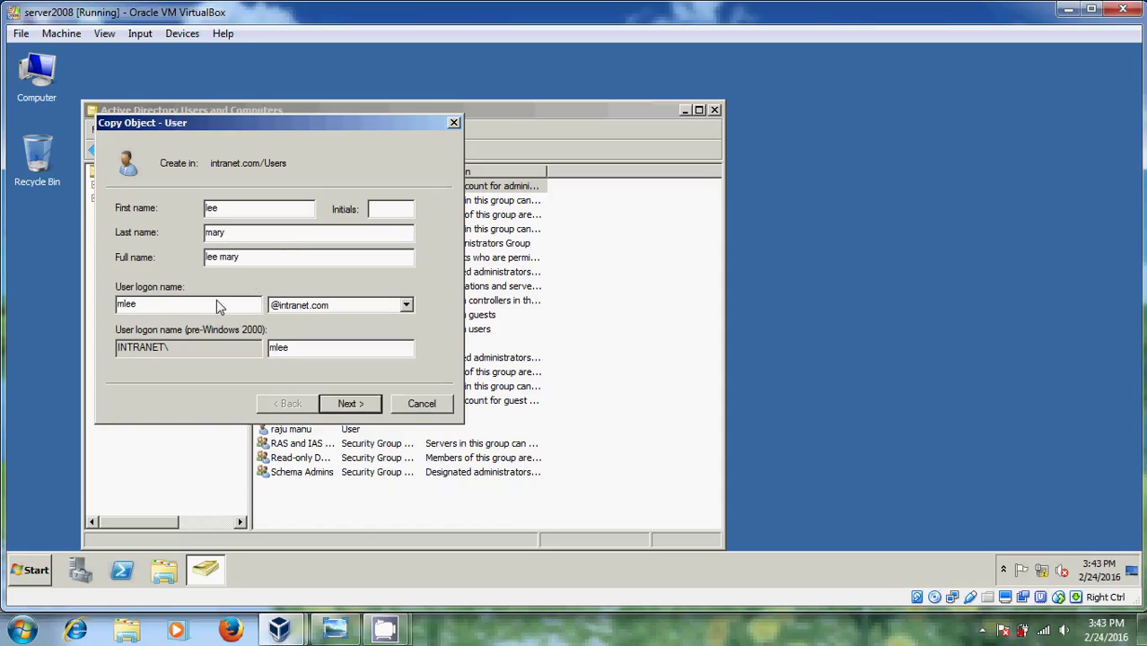
{"action": "left_click", "coordinate": [350, 404]}
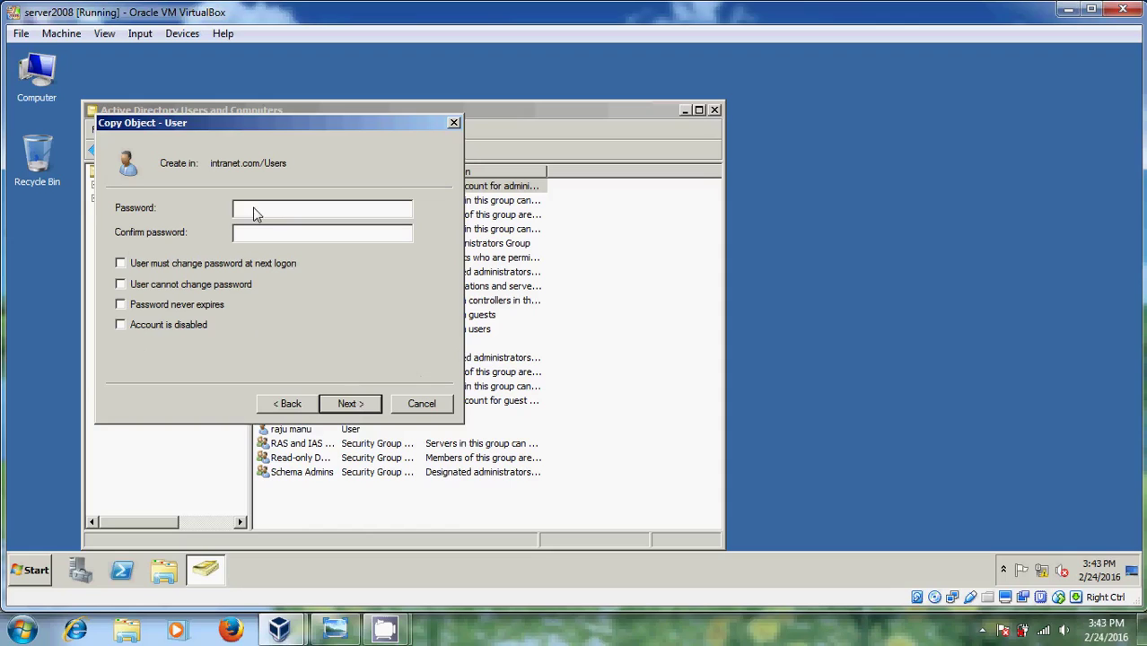
Enter and confirm the password, ticking 'User cannot change password' and 'Password never expires'.
{"action": "left_click", "coordinate": [121, 285]}
{"action": "left_click", "coordinate": [121, 305]}
{"action": "left_click", "coordinate": [360, 409]}
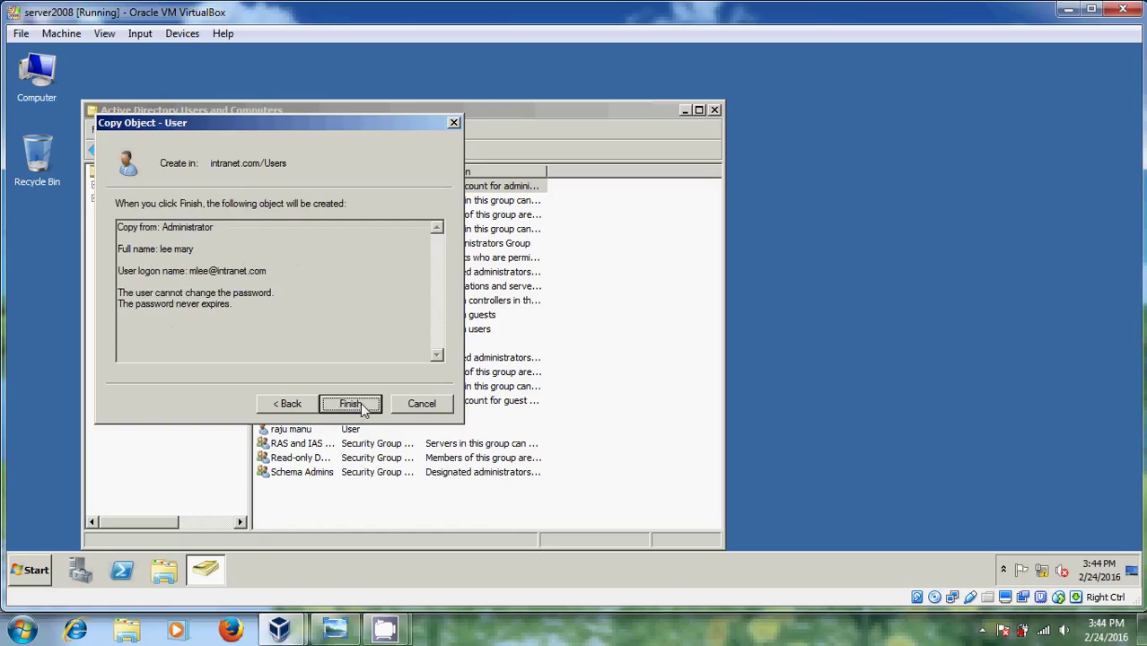
{"action": "left_click", "coordinate": [360, 408]}
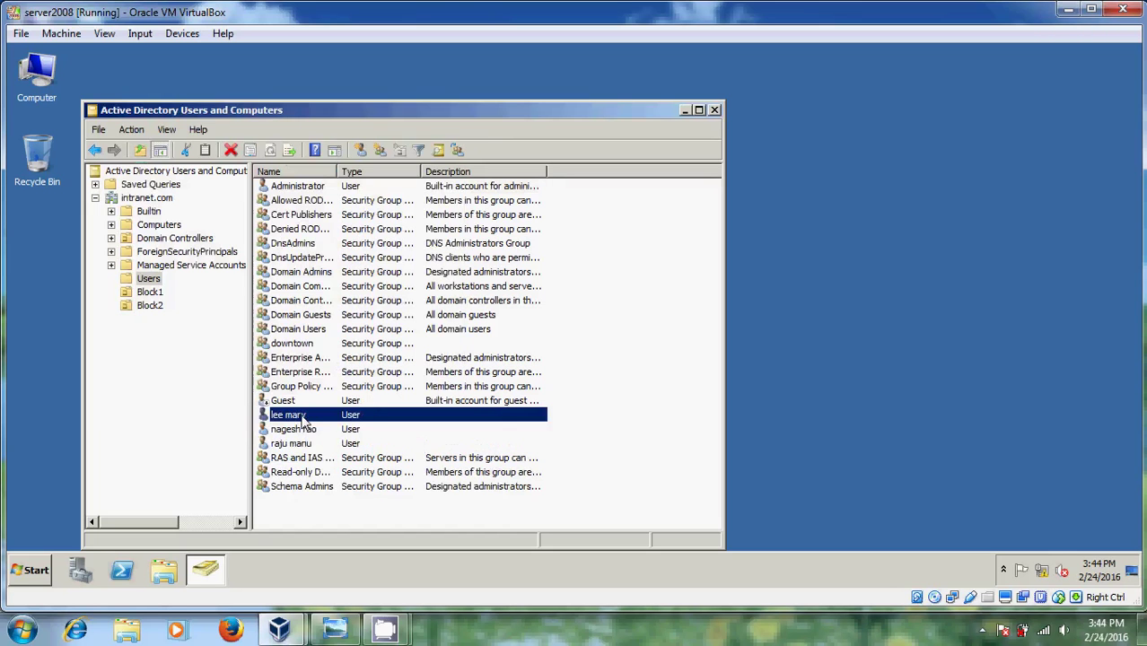
{"action": "double_click", "coordinate": [302, 417]}
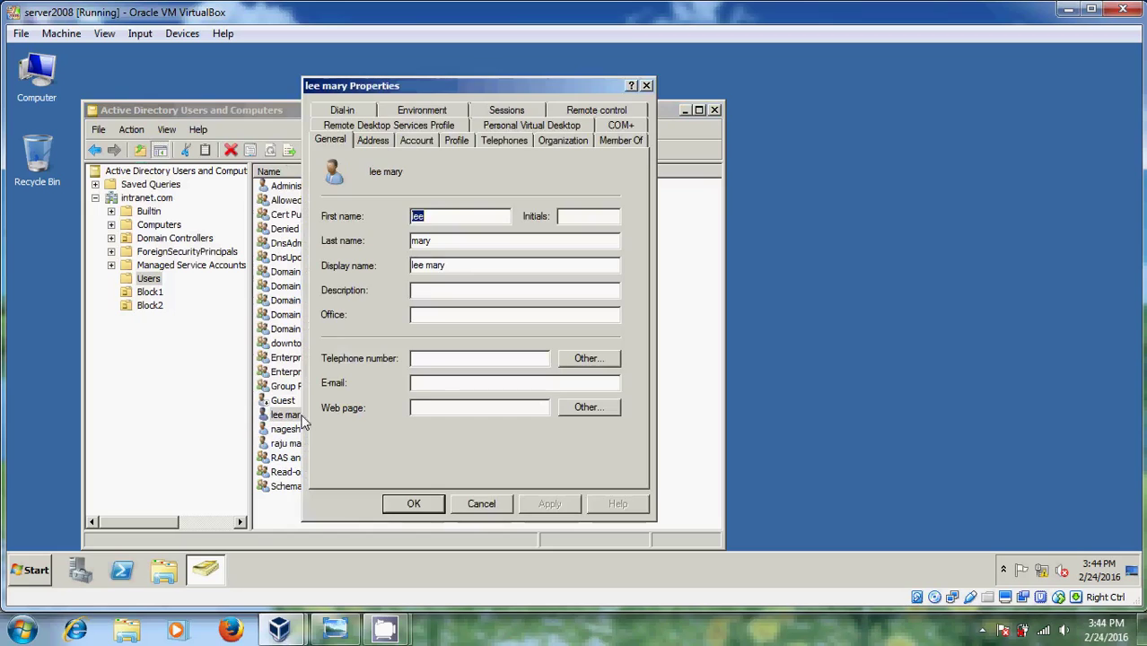
{"action": "left_click", "coordinate": [625, 144]}
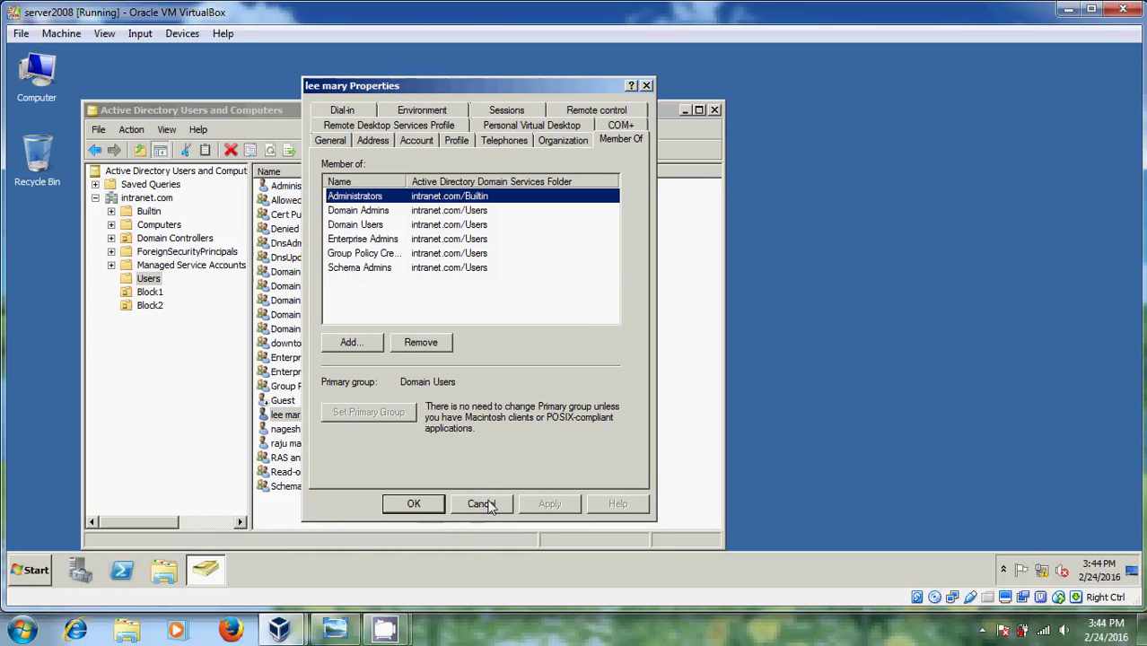
{"action": "left_click", "coordinate": [413, 504]}
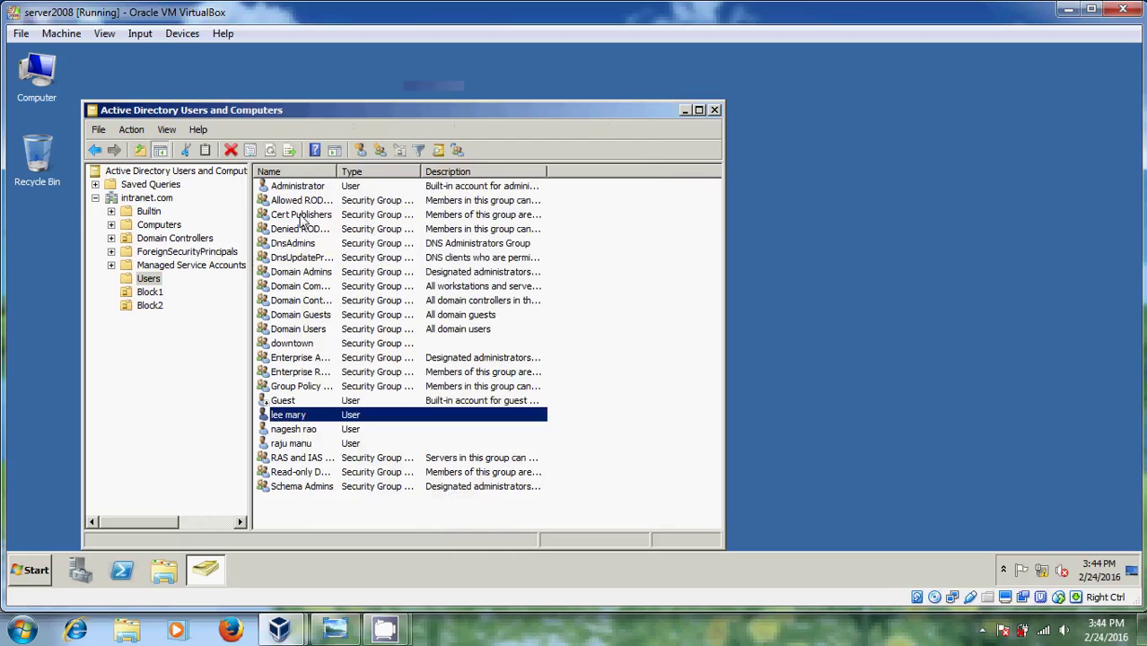
Review Administrator's Member Of groups for comparison, then display the Block1 OU contents.
{"action": "double_click", "coordinate": [299, 189]}
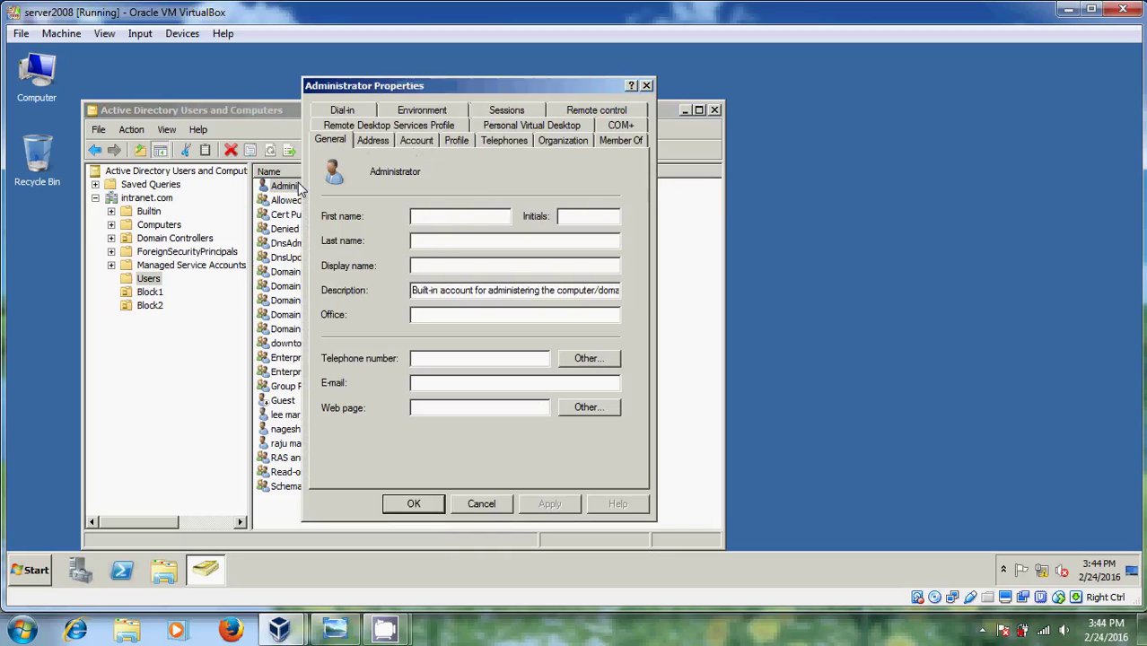
{"action": "left_click", "coordinate": [629, 139]}
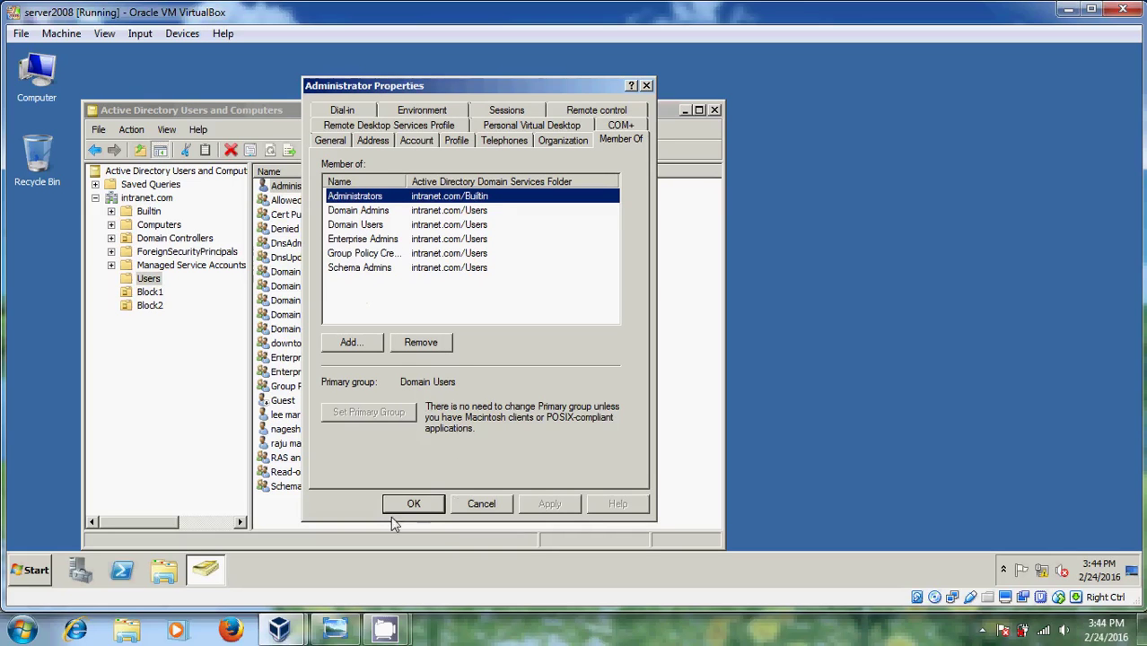
{"action": "left_click", "coordinate": [415, 504]}
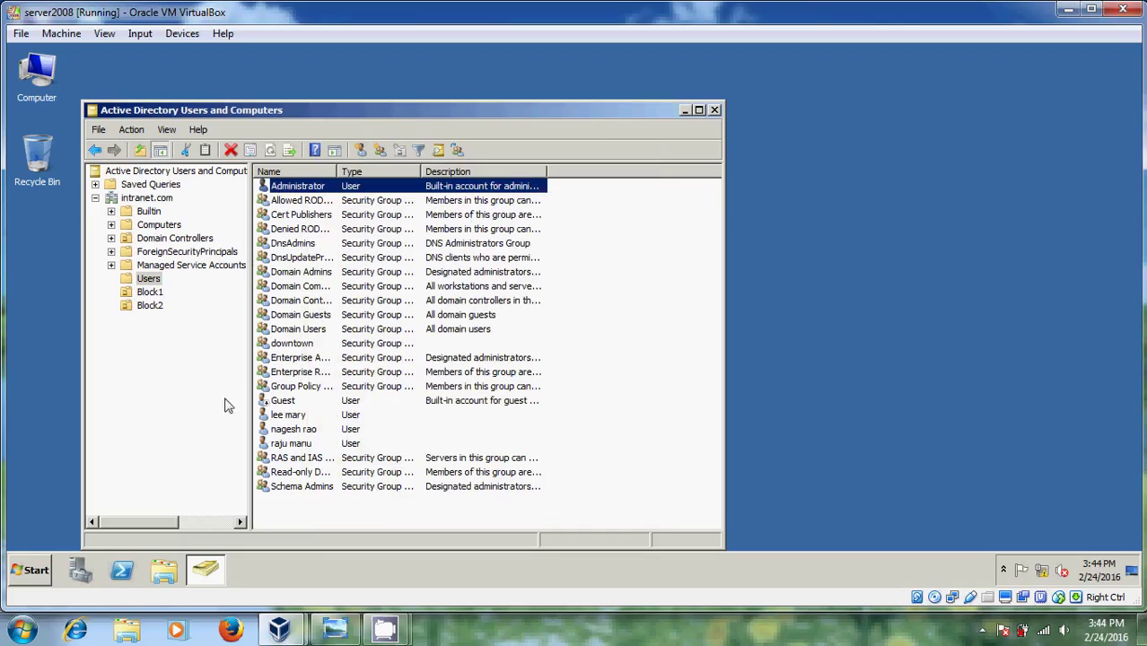
{"action": "left_click", "coordinate": [150, 292]}
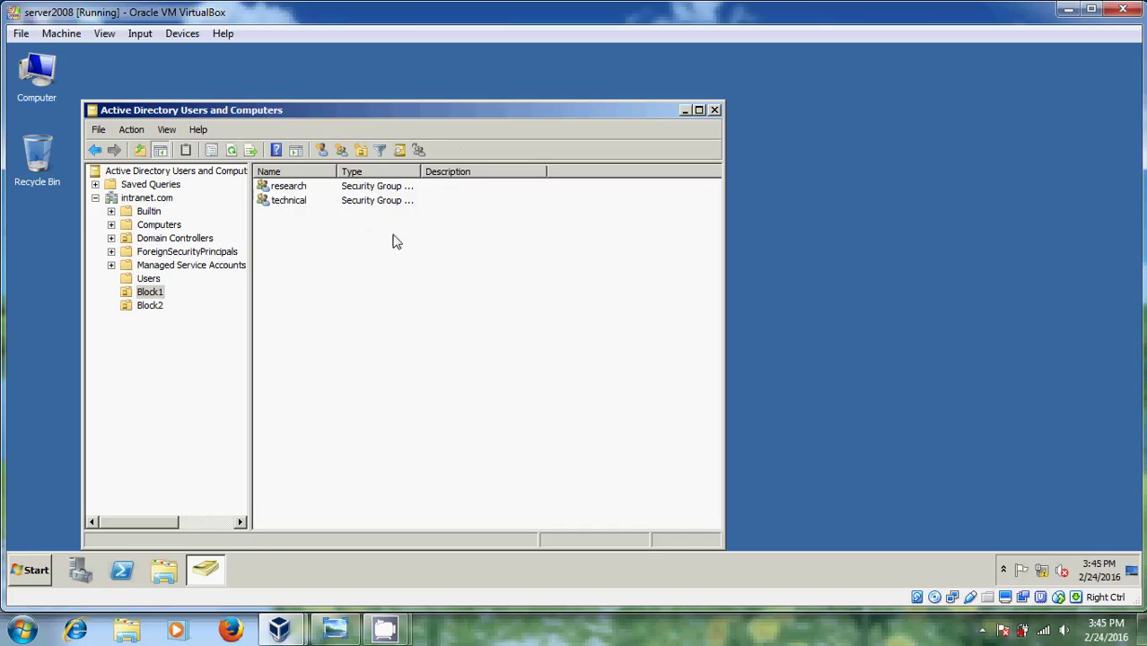
{"action": "double_click", "coordinate": [297, 188]}
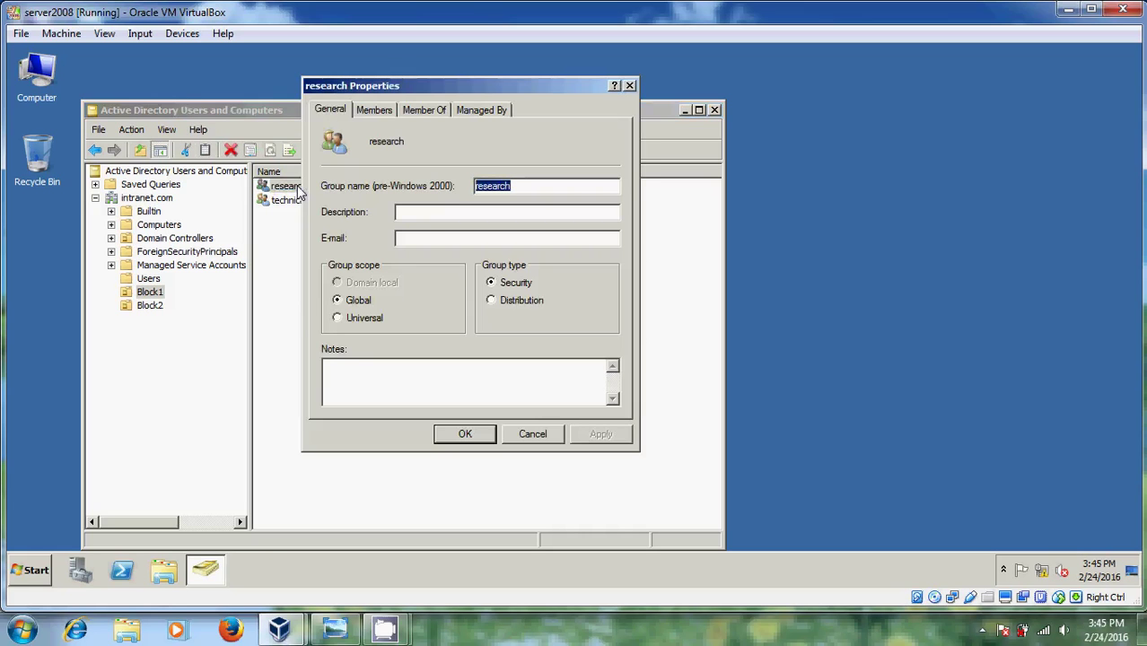
{"action": "left_click", "coordinate": [382, 114]}
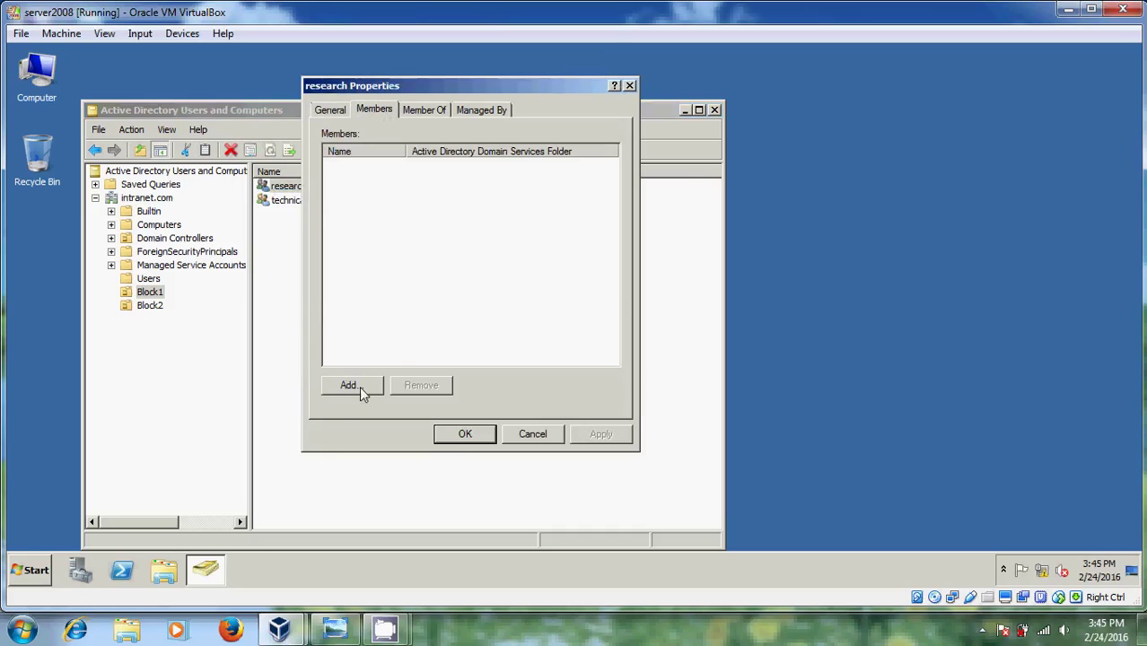
{"action": "left_click", "coordinate": [359, 386]}
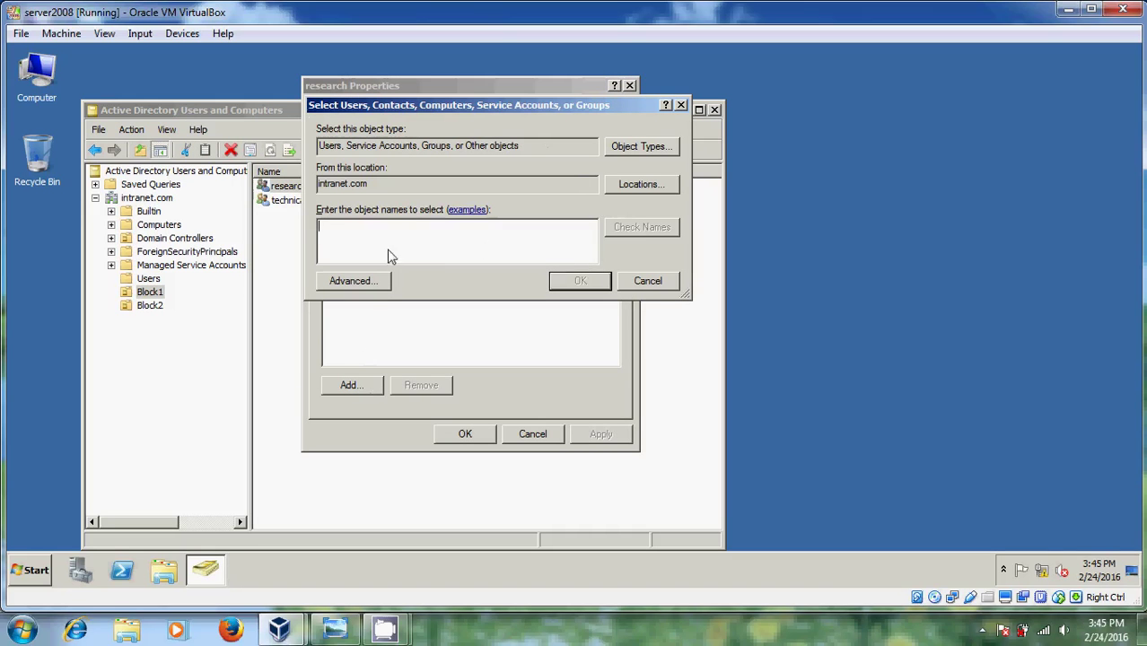
{"action": "type", "text": "m"}
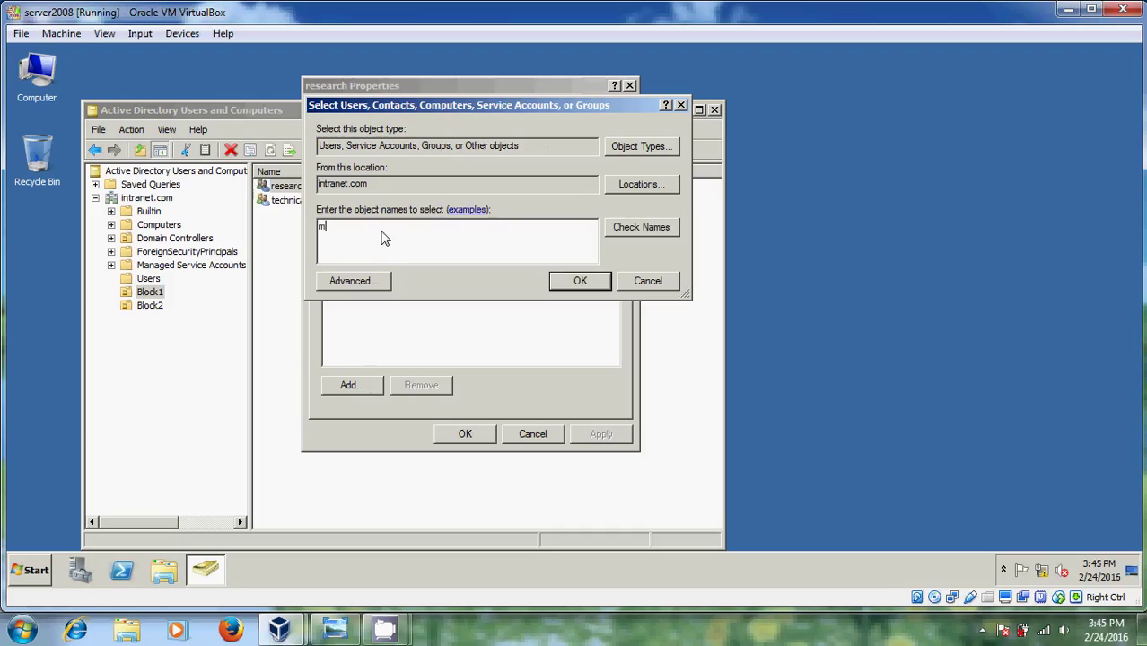
{"action": "type", "text": "tr"}
{"action": "key", "text": "BackSpace"}
{"action": "key", "text": "BackSpace"}
{"action": "left_click", "coordinate": [656, 227]}
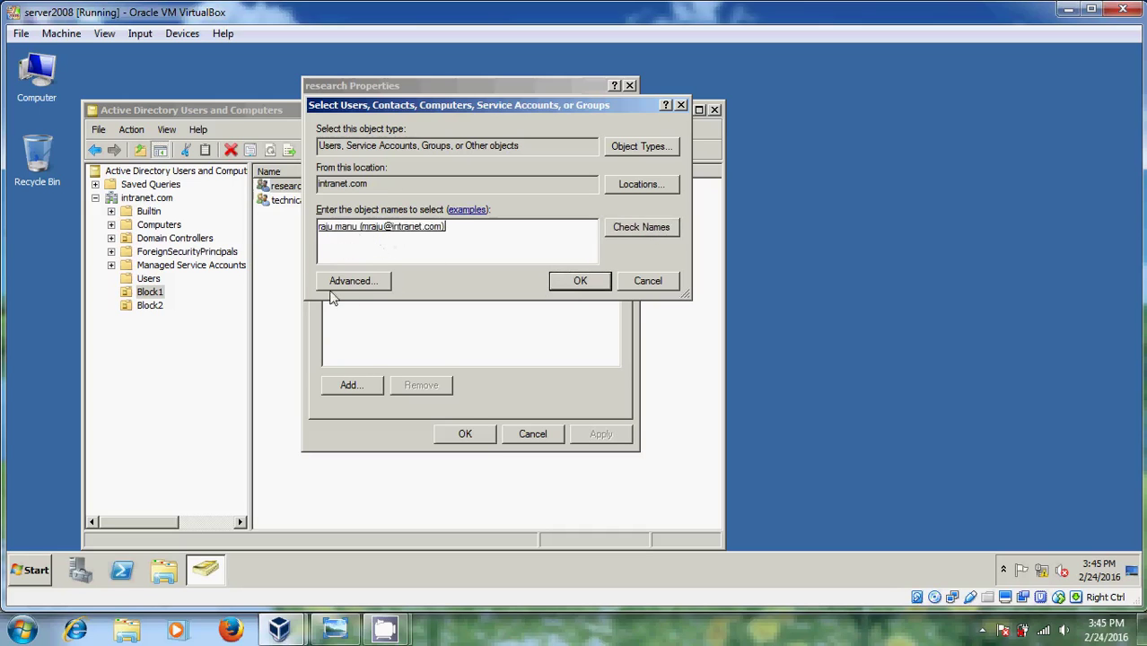
{"action": "left_click", "coordinate": [581, 281]}
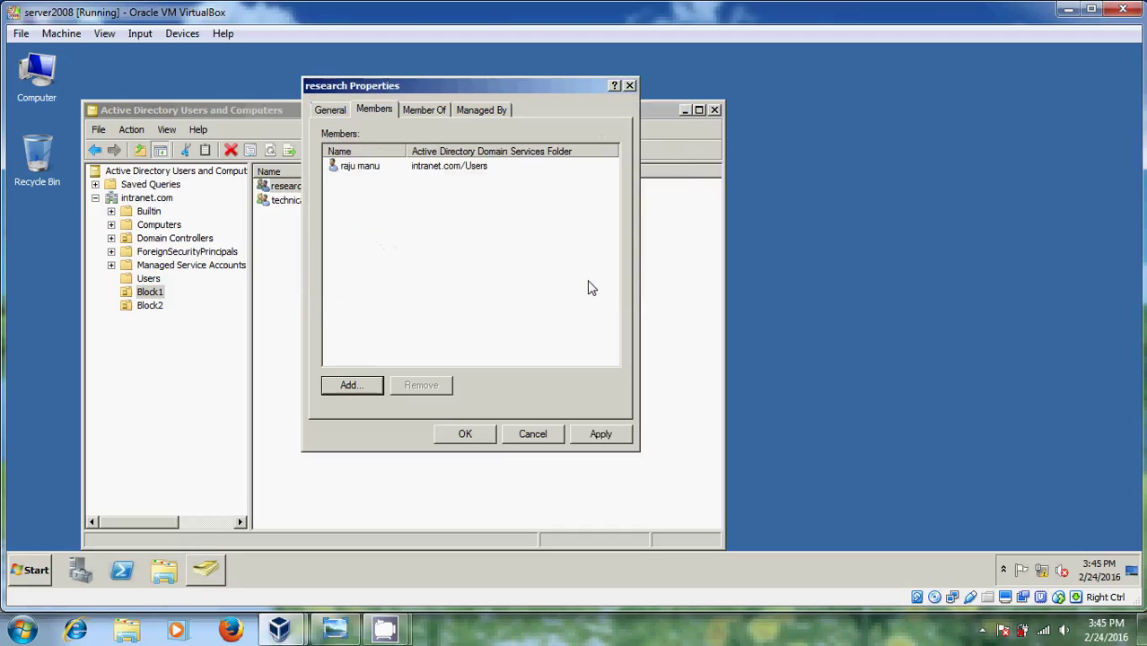
Add the user matching 'ml' to the research group after the 'mn' lookup fails.
{"action": "left_click", "coordinate": [356, 385]}
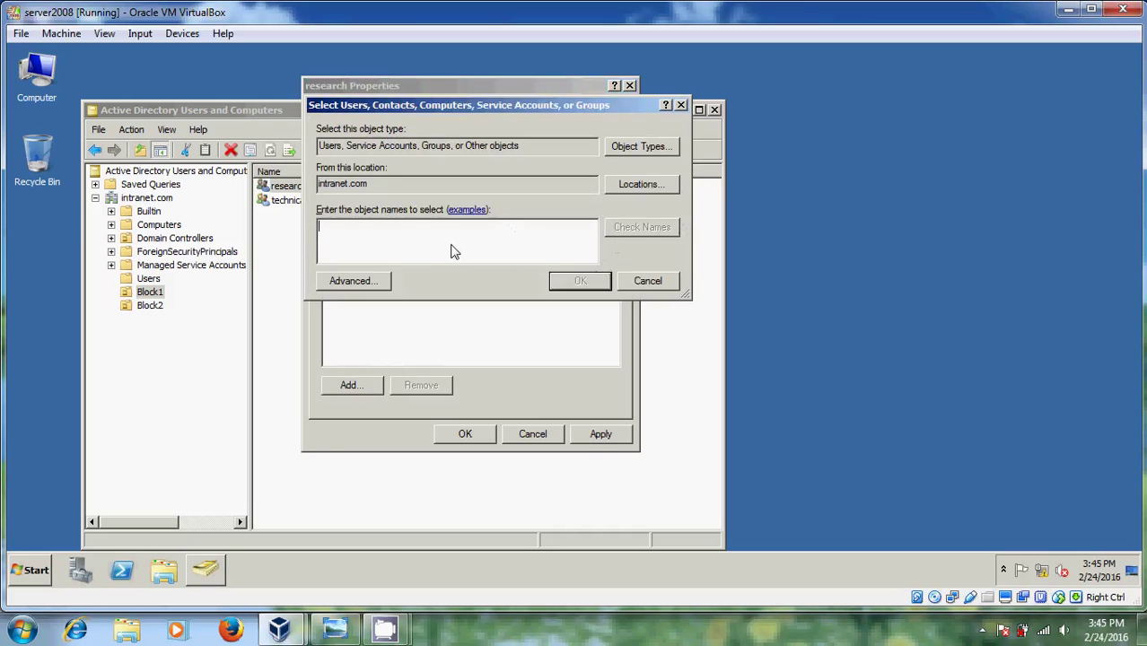
{"action": "type", "text": "mn"}
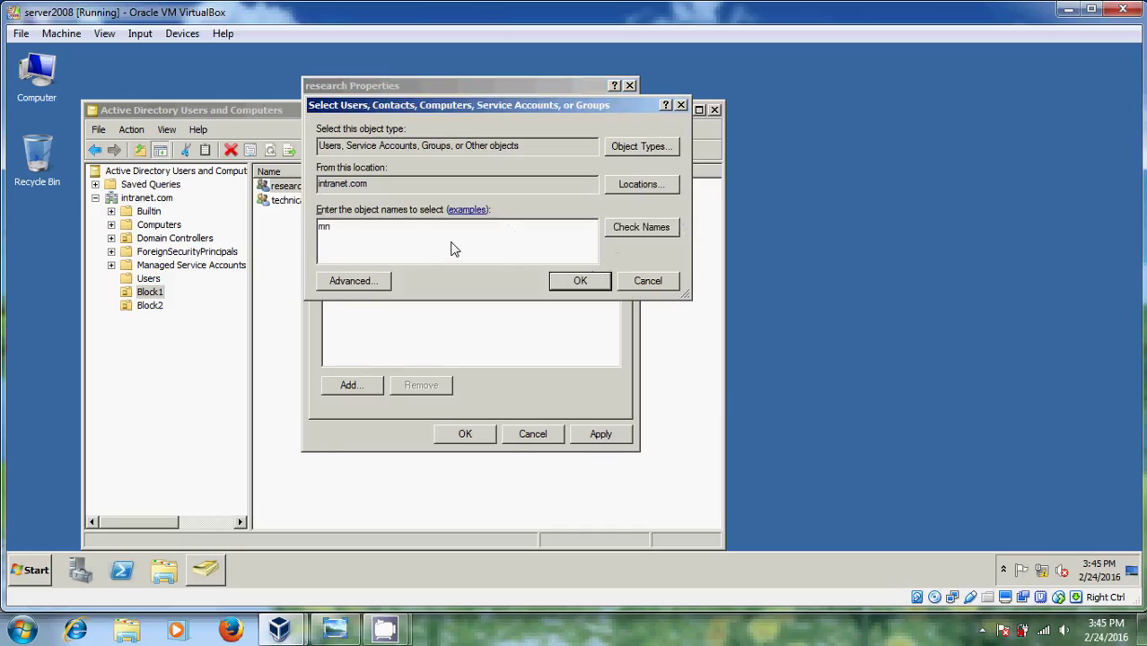
{"action": "left_click", "coordinate": [654, 227]}
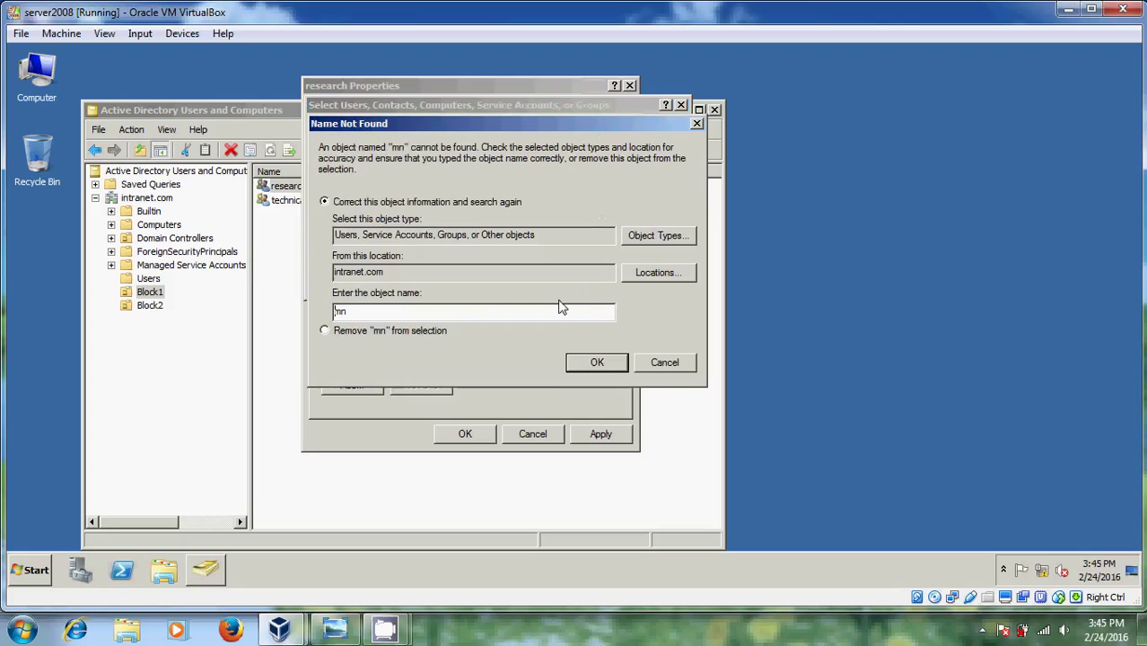
{"action": "left_click", "coordinate": [687, 363]}
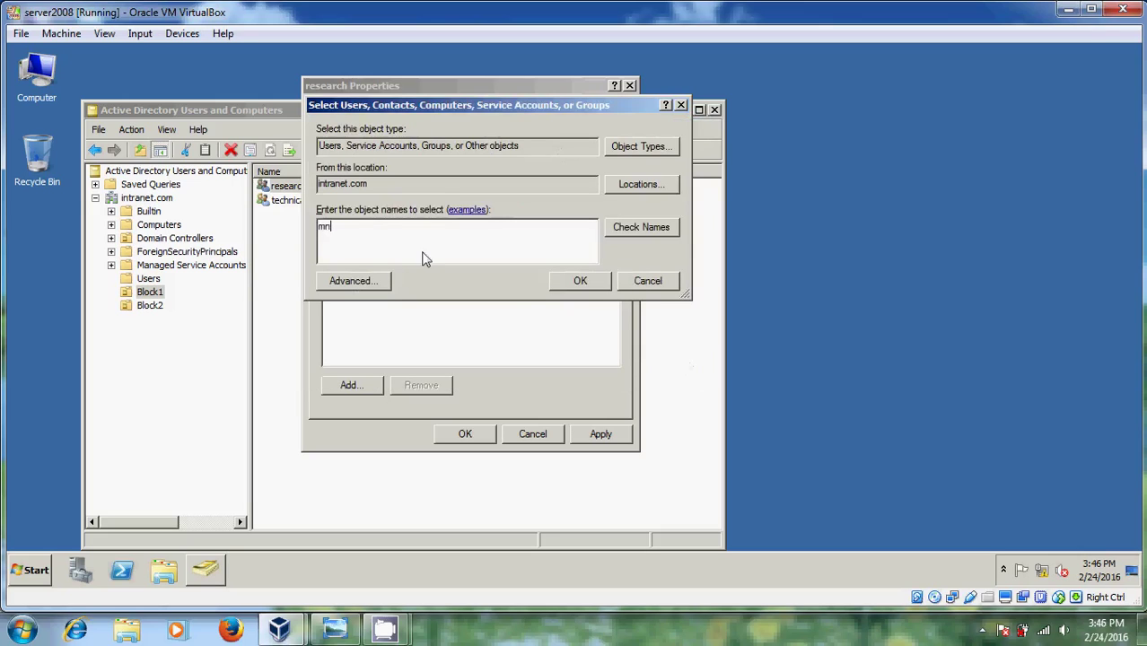
{"action": "key", "text": "BackSpace"}
{"action": "key", "text": "BackSpace"}
{"action": "type", "text": "ml"}
{"action": "left_click", "coordinate": [642, 232]}
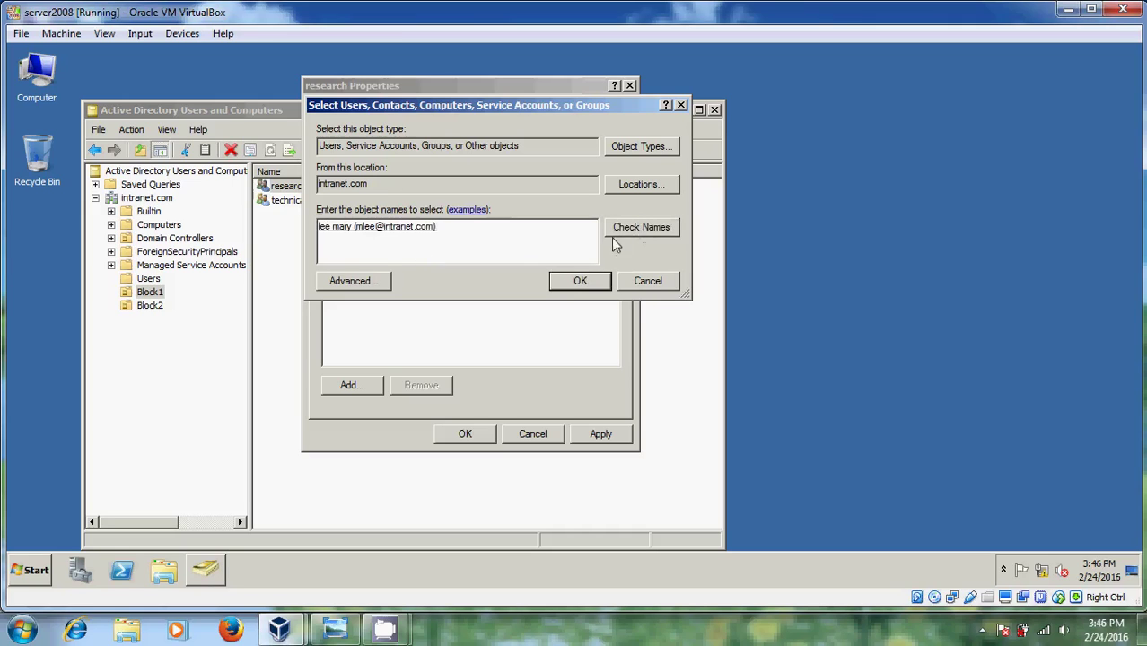
{"action": "left_click", "coordinate": [580, 281]}
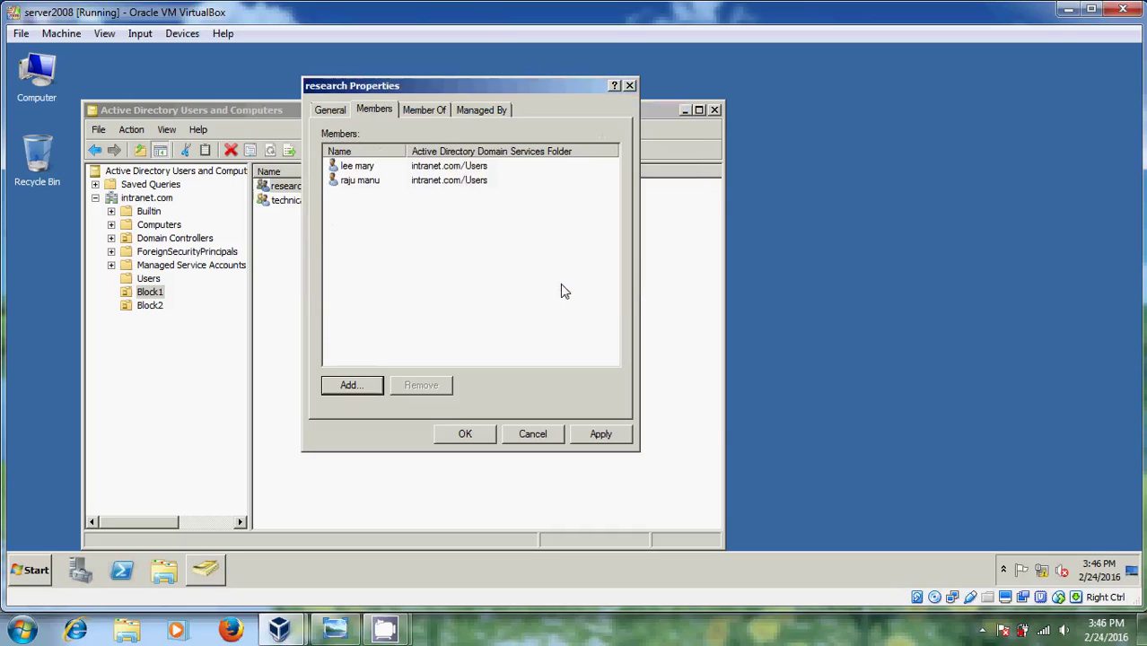
Try adding a member by 'ln', dismiss the name-not-found warning and cancel.
{"action": "left_click", "coordinate": [351, 386]}
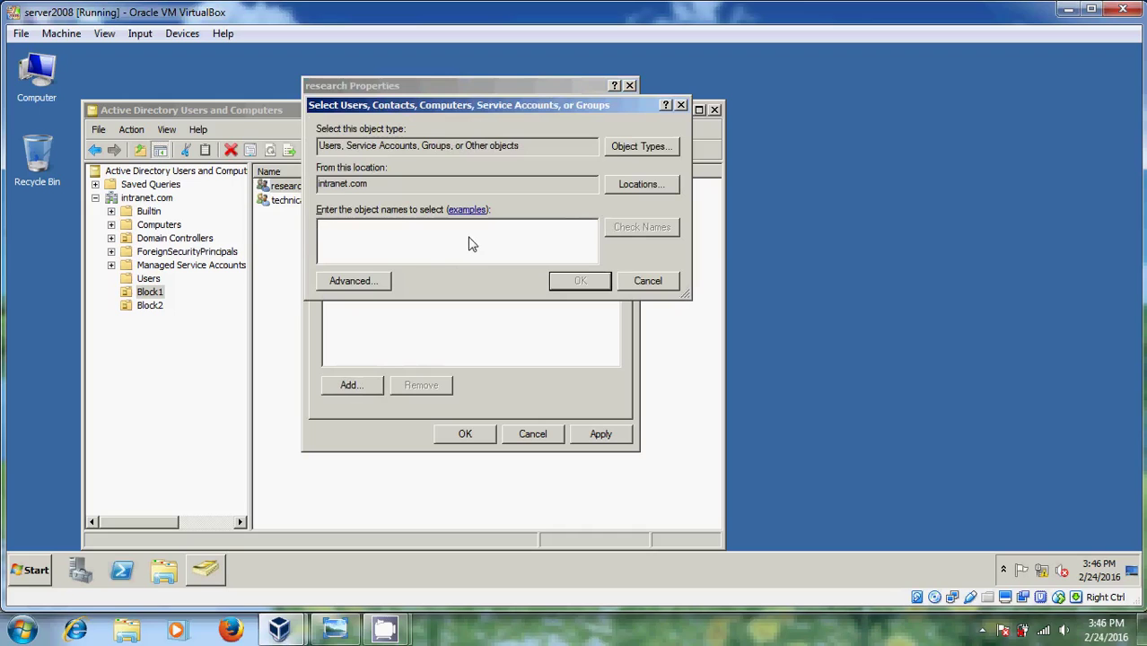
{"action": "type", "text": "l"}
{"action": "type", "text": "n"}
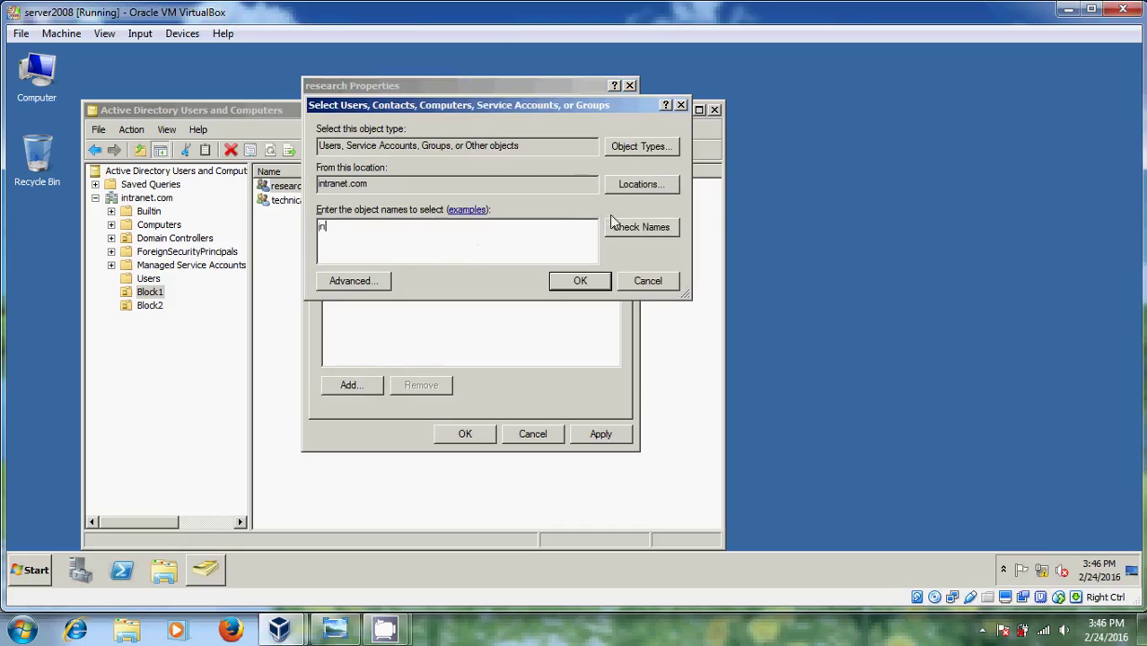
{"action": "left_click", "coordinate": [621, 230]}
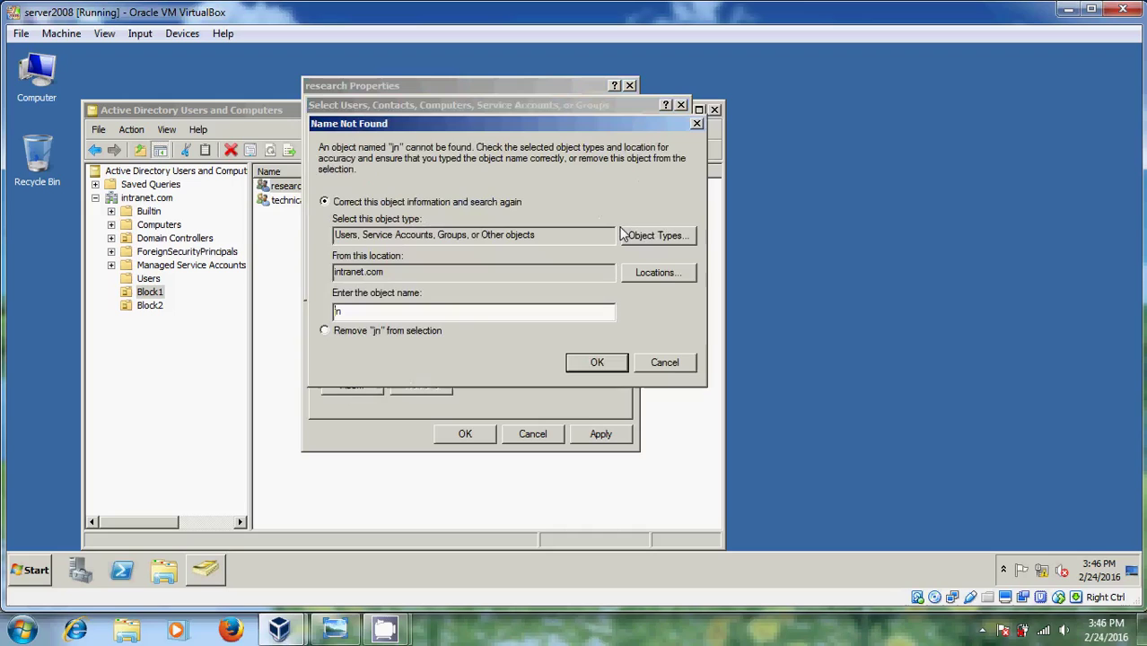
{"action": "left_click", "coordinate": [664, 363]}
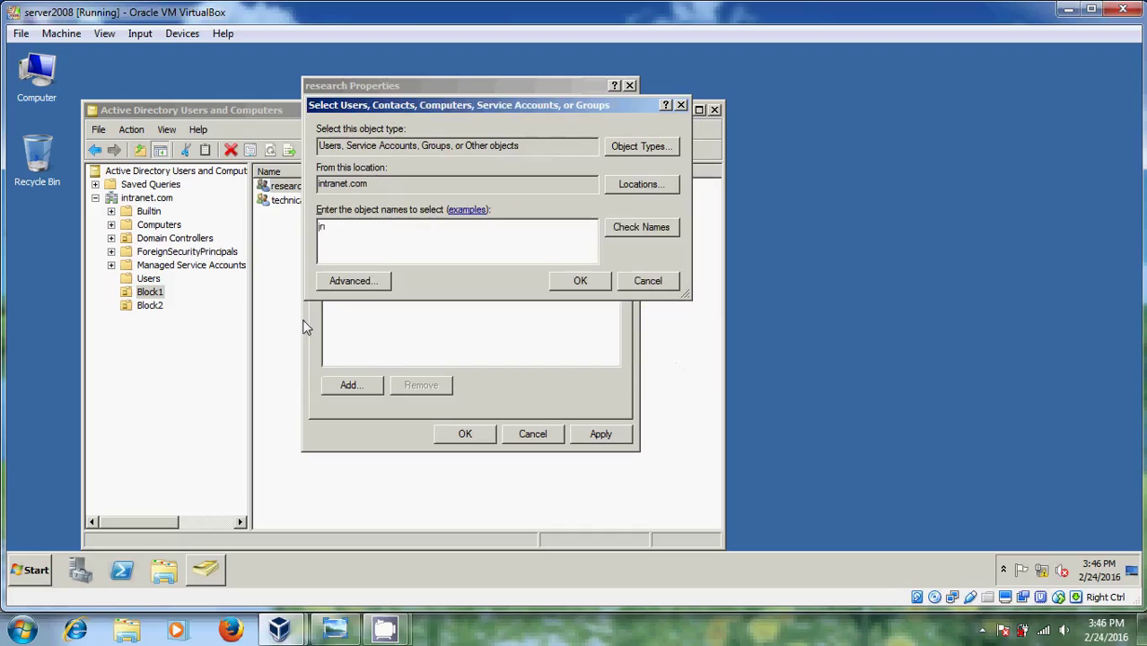
{"action": "left_click", "coordinate": [657, 284]}
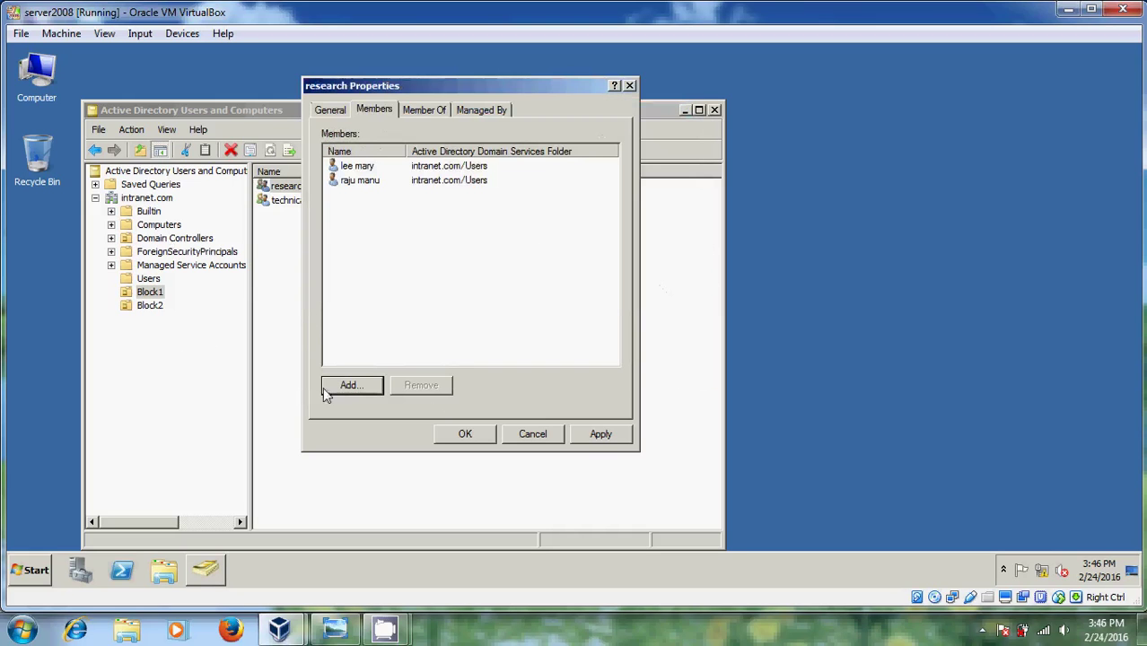
Save the research group's membership changes and show the Users container.
{"action": "left_click", "coordinate": [616, 438]}
{"action": "left_click", "coordinate": [467, 436]}
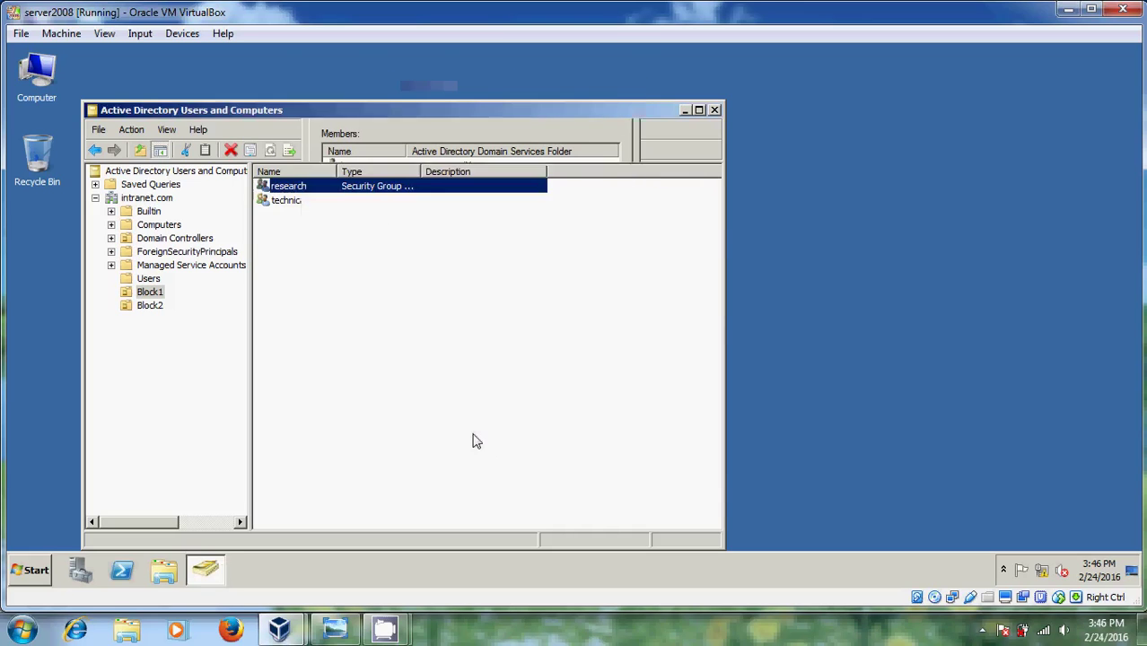
{"action": "left_click", "coordinate": [148, 280]}
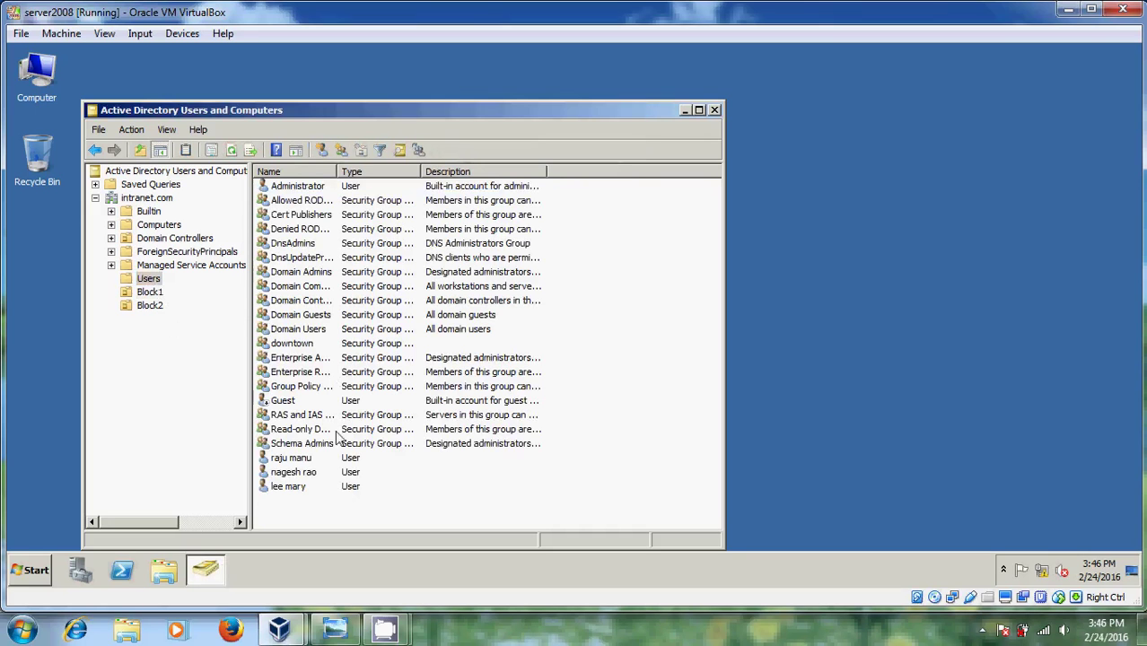
Confirm on the new user's Member Of tab that it belongs to research.
{"action": "double_click", "coordinate": [286, 489]}
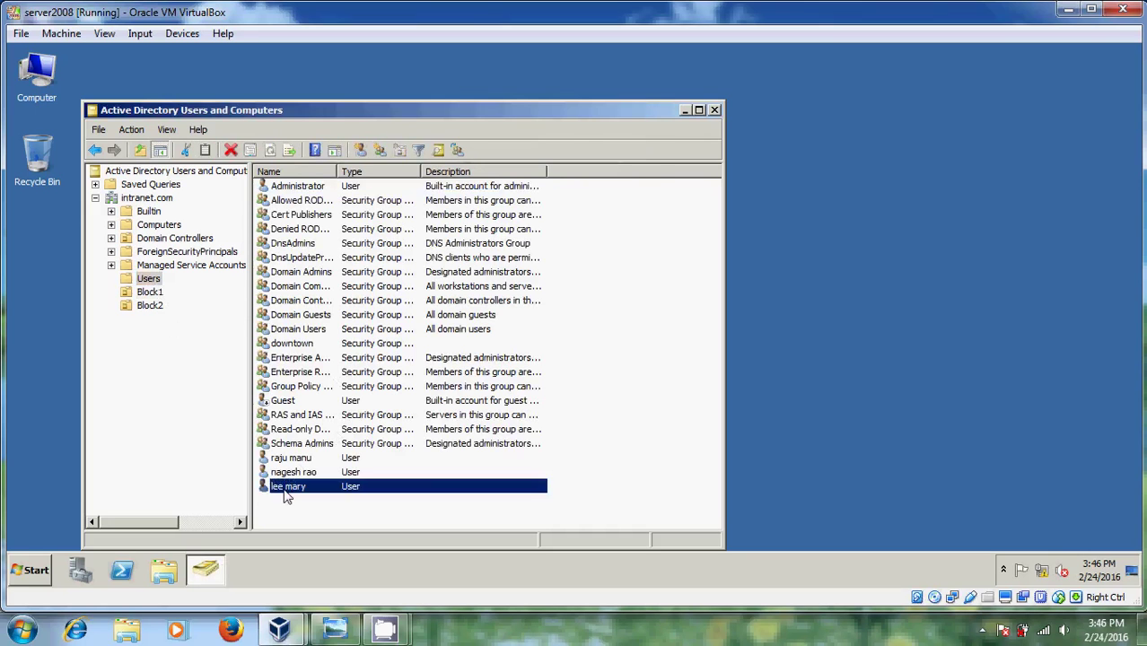
{"action": "left_click", "coordinate": [637, 143]}
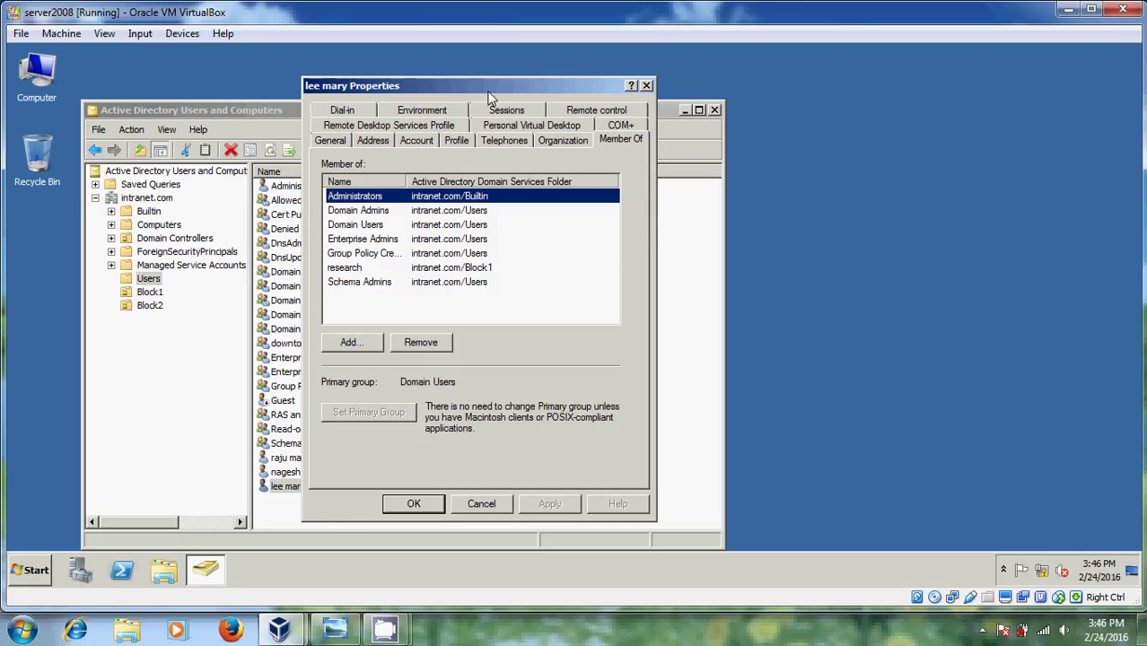
{"action": "left_click_drag", "start_coordinate": [489, 96], "coordinate": [541, 80]}
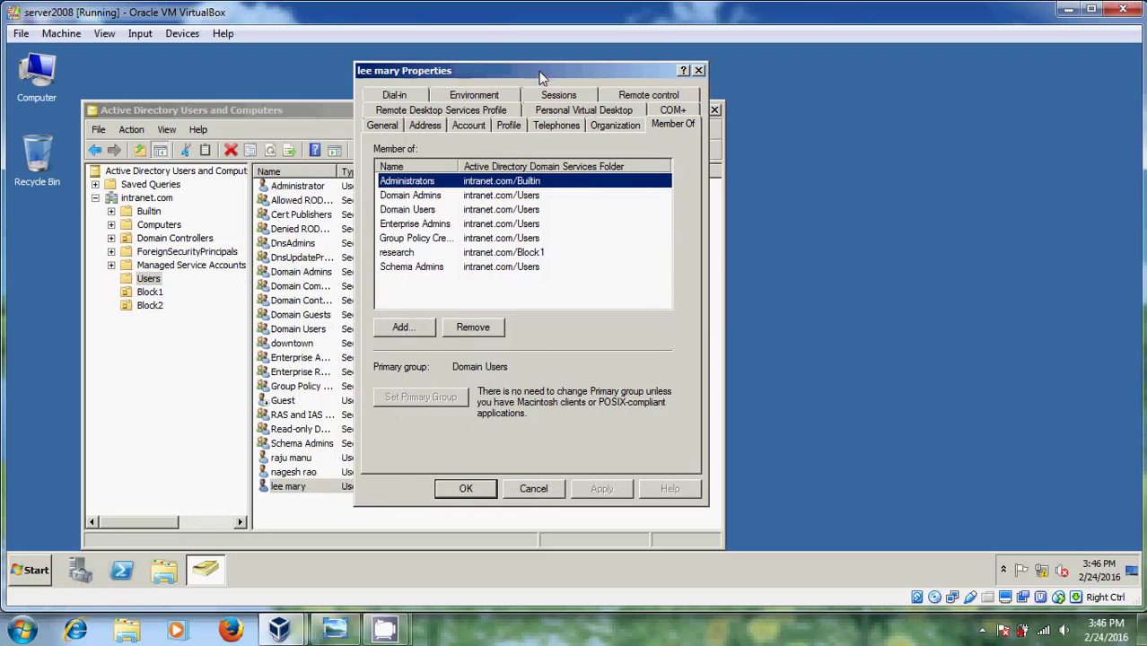
{"action": "left_click", "coordinate": [484, 495]}
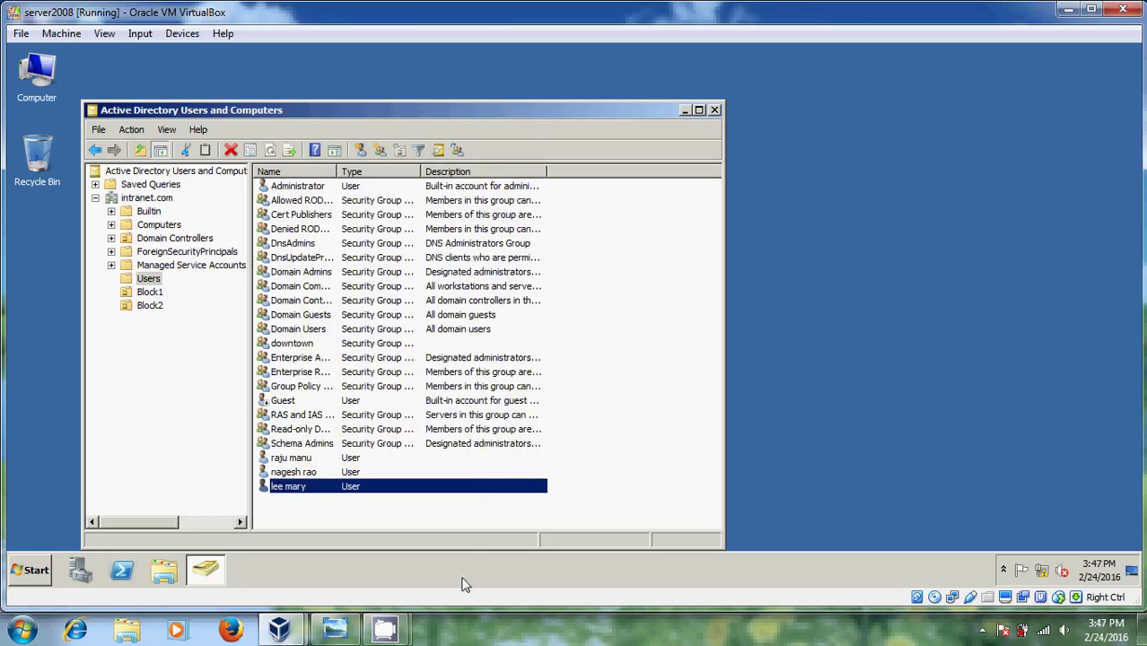
Restore CamStudio and move the Active Directory console window higher on screen.
{"action": "mouse_move", "coordinate": [385, 628]}
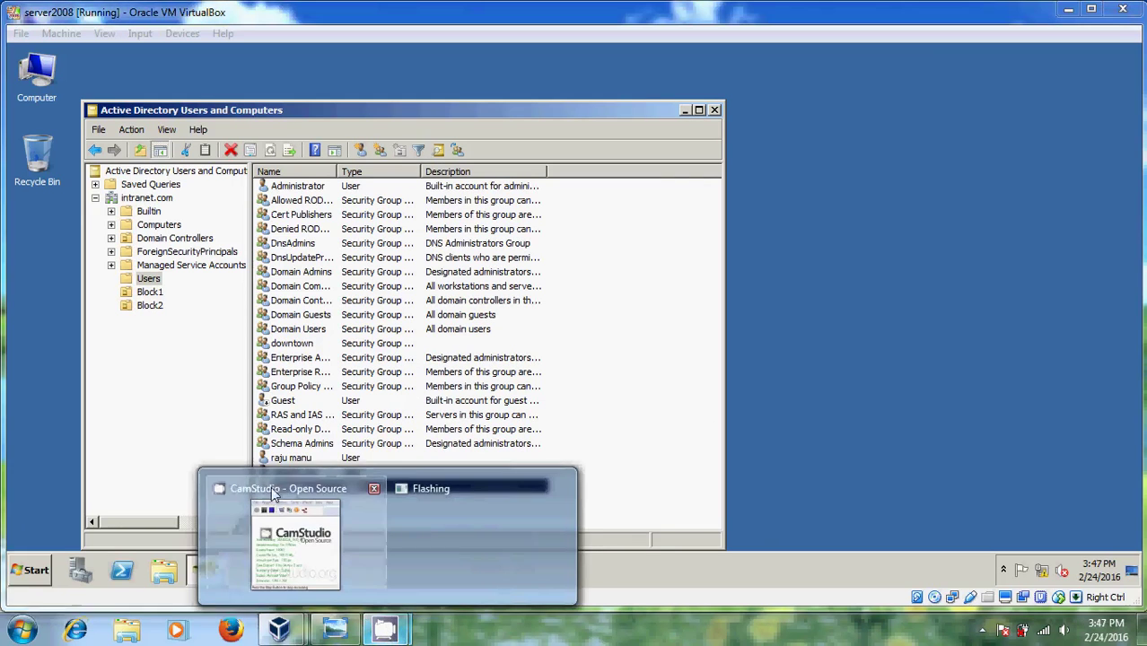
{"action": "left_click", "coordinate": [299, 548]}
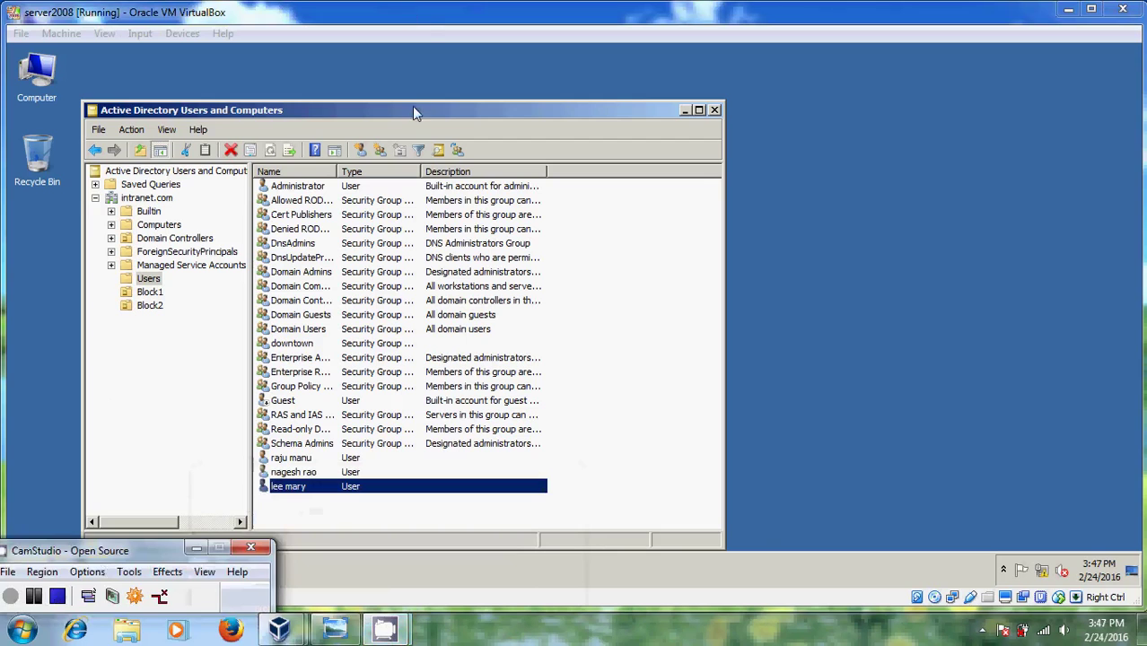
{"action": "left_click_drag", "start_coordinate": [412, 109], "coordinate": [457, 63]}
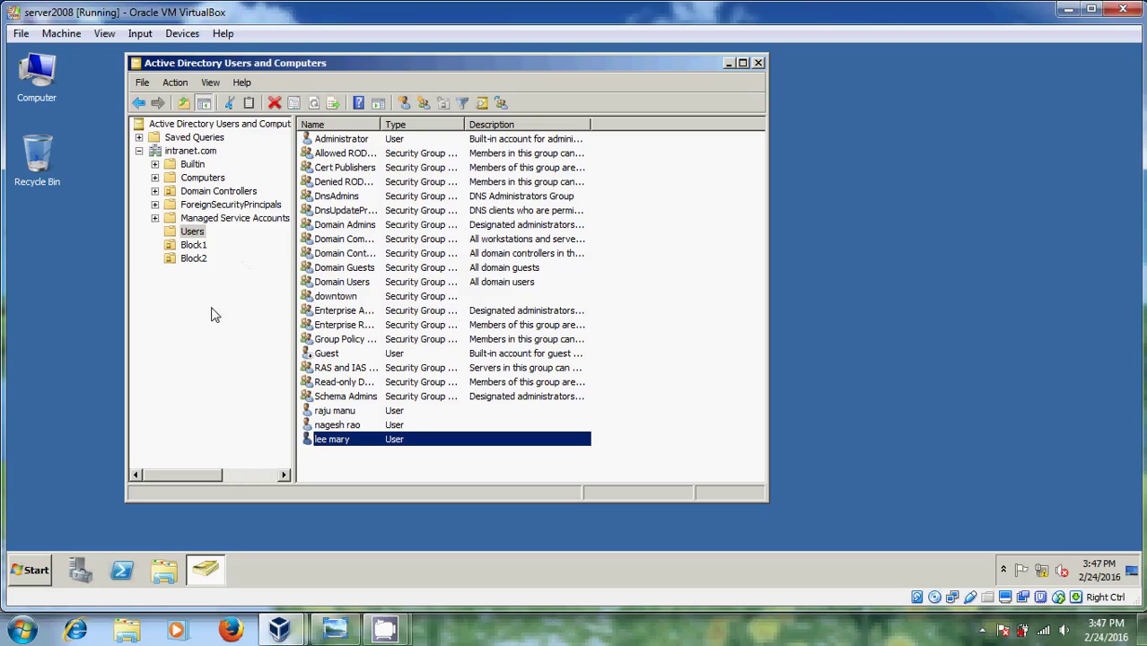
Close Active Directory Users and Computers and log off the administrator session.
{"action": "left_click", "coordinate": [758, 63]}
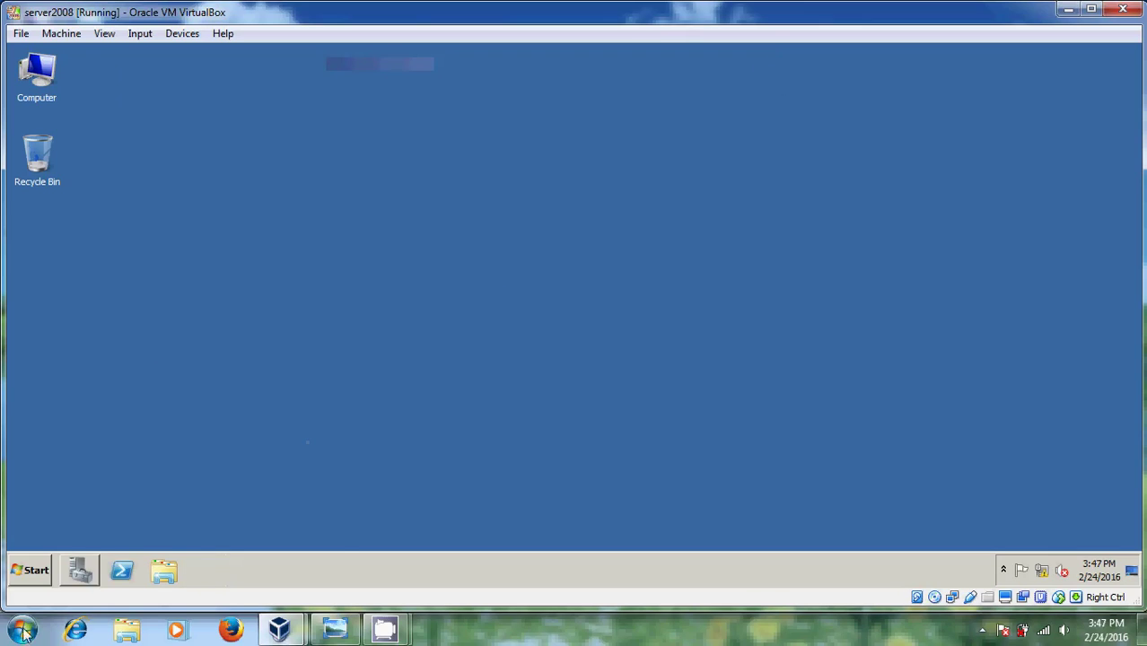
{"action": "left_click", "coordinate": [32, 570]}
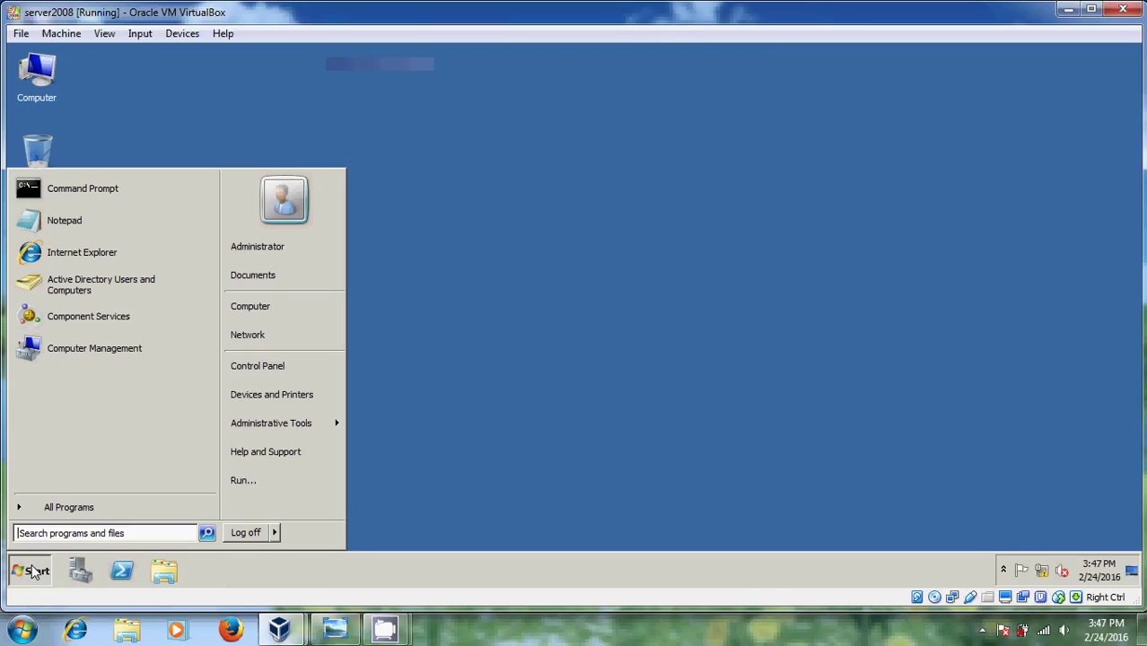
{"action": "left_click", "coordinate": [249, 533]}
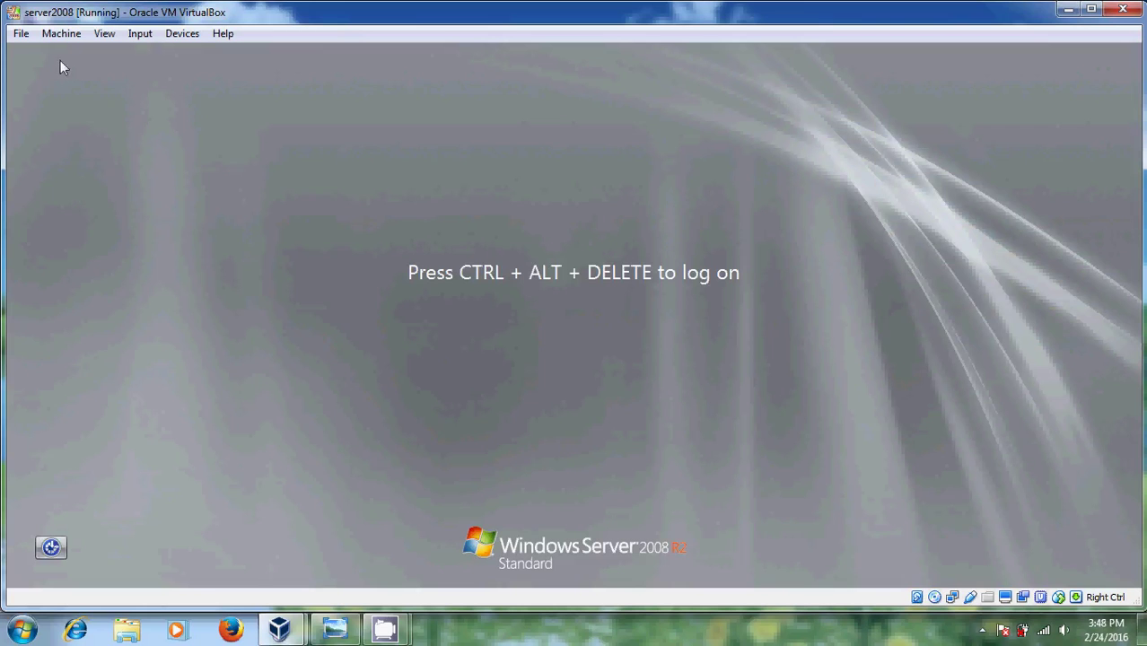
Send Ctrl-Alt-Del to the VM and log back on as Administrator with its password.
{"action": "left_click", "coordinate": [135, 33]}
{"action": "mouse_move", "coordinate": [172, 57]}
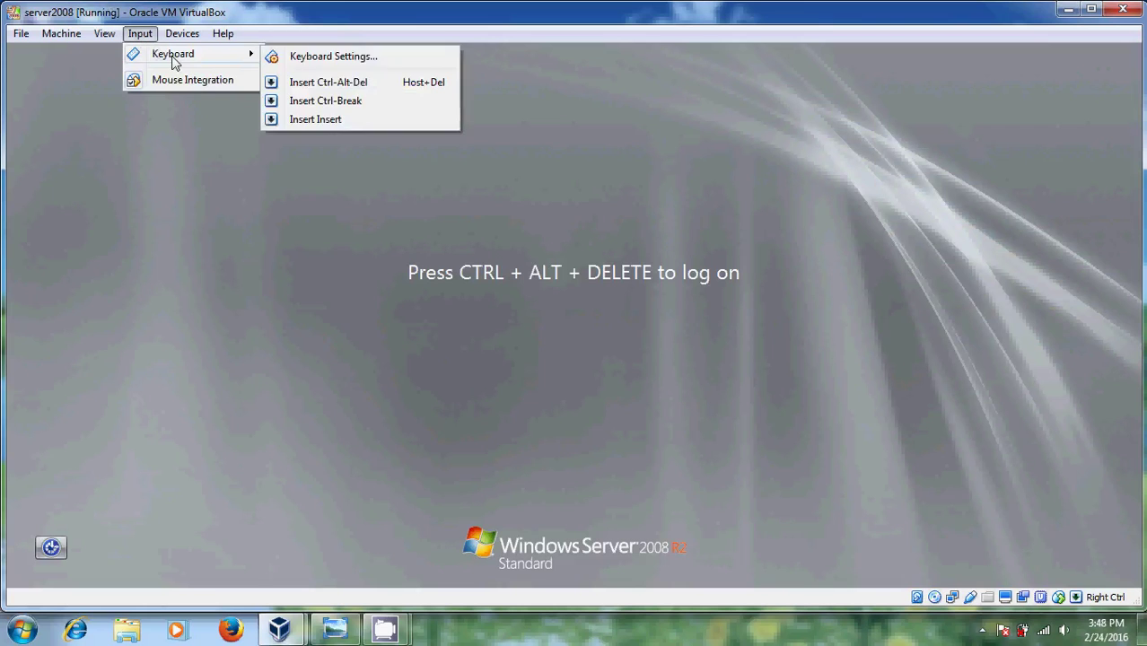
{"action": "left_click", "coordinate": [365, 84]}
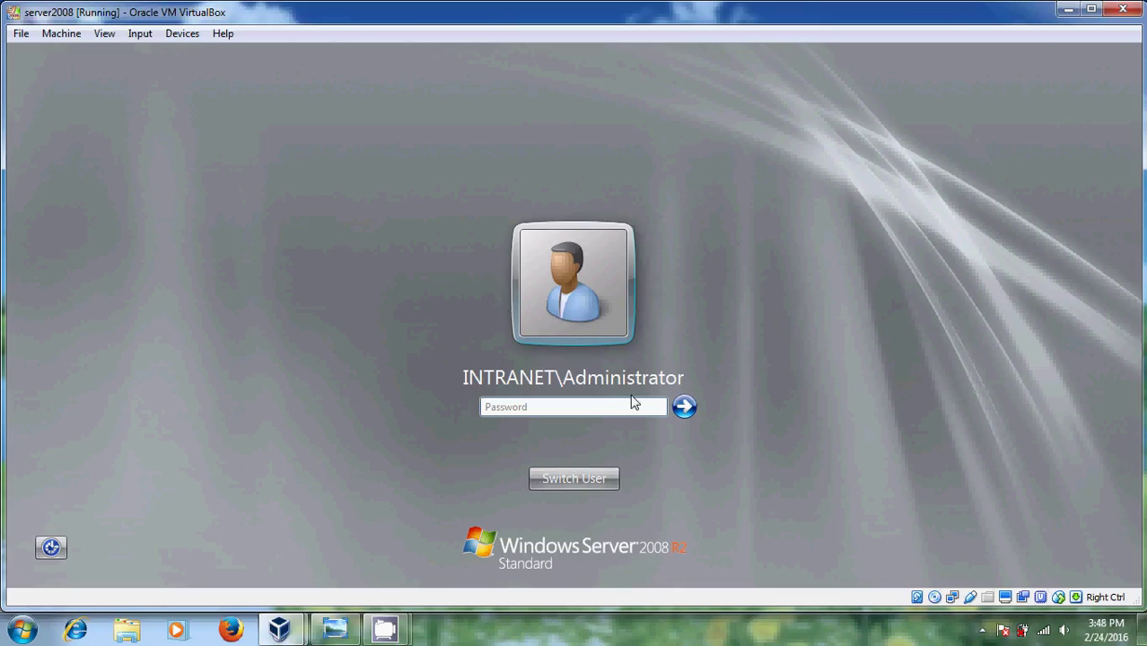
{"action": "type", "text": "********"}
{"action": "key", "text": "Return"}
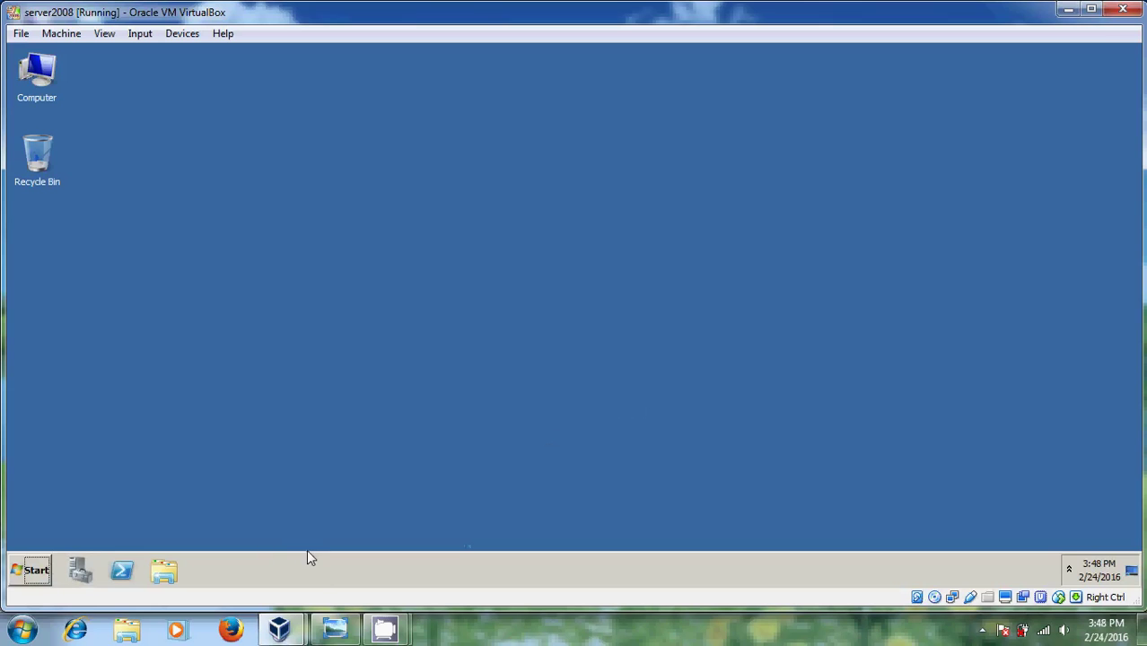
Resume the CamStudio recording and minimize it to reveal the Users container.
{"action": "mouse_move", "coordinate": [385, 633]}
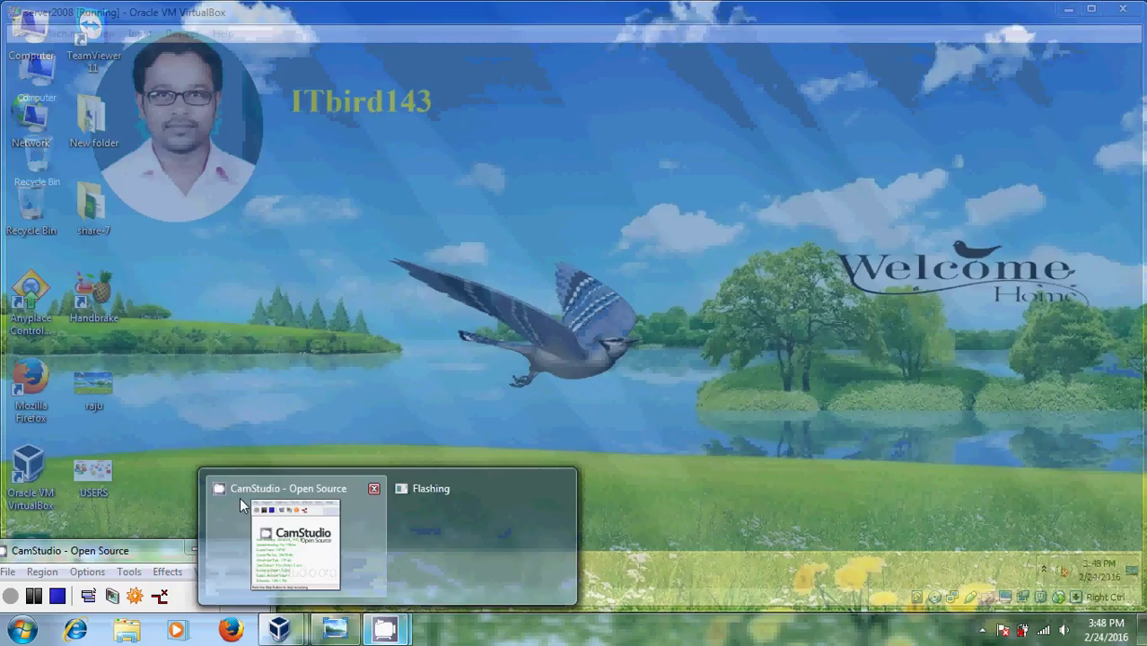
{"action": "left_click", "coordinate": [239, 498]}
{"action": "left_click", "coordinate": [33, 597]}
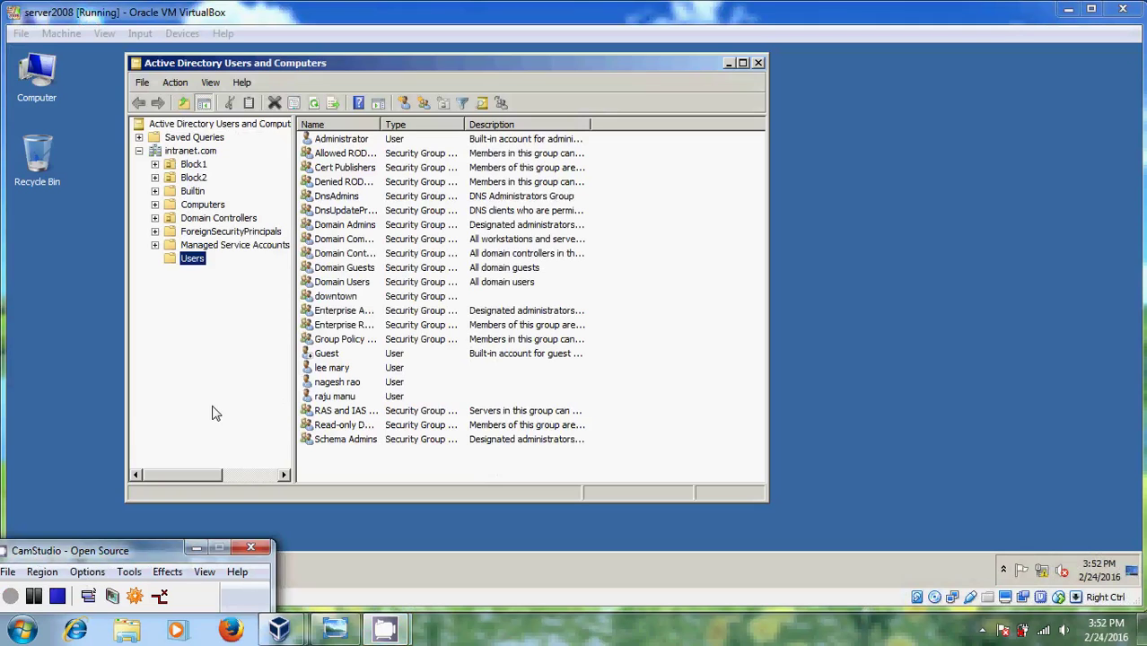
{"action": "left_click", "coordinate": [195, 547]}
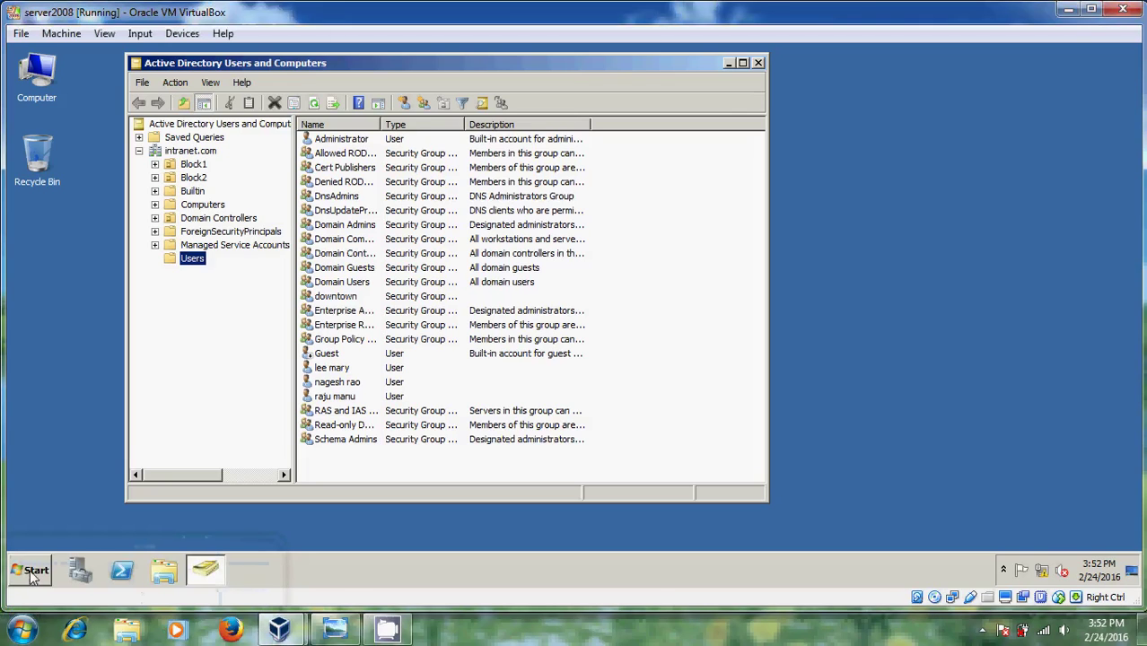
Switch user away from the Administrator session via the Start menu.
{"action": "left_click", "coordinate": [36, 572]}
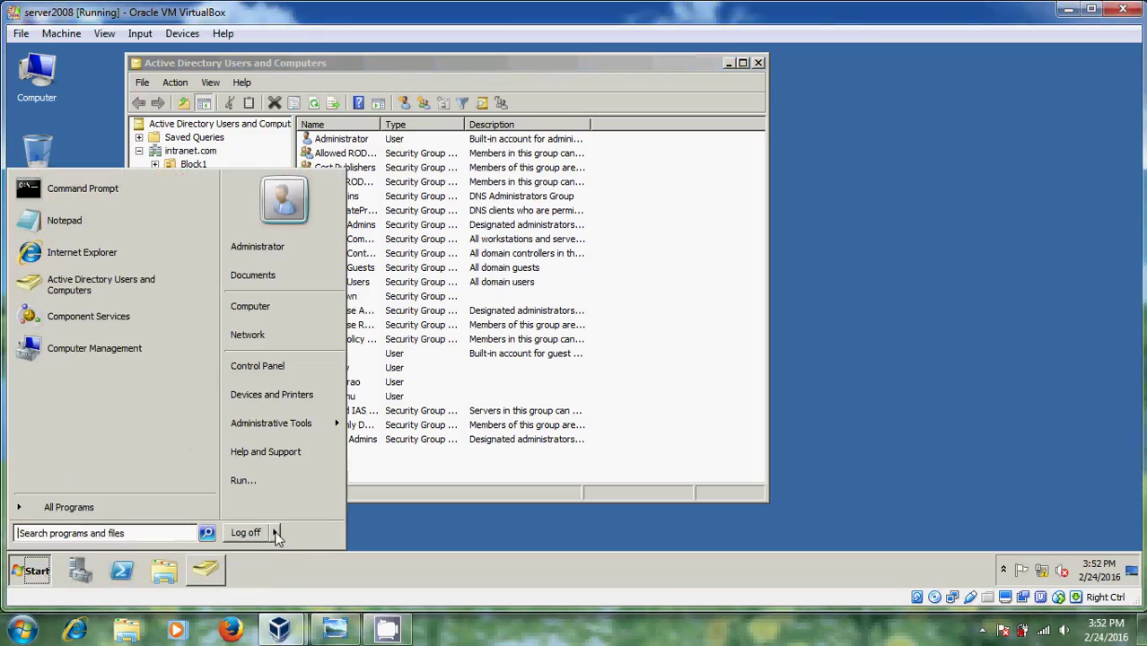
{"action": "mouse_move", "coordinate": [276, 533]}
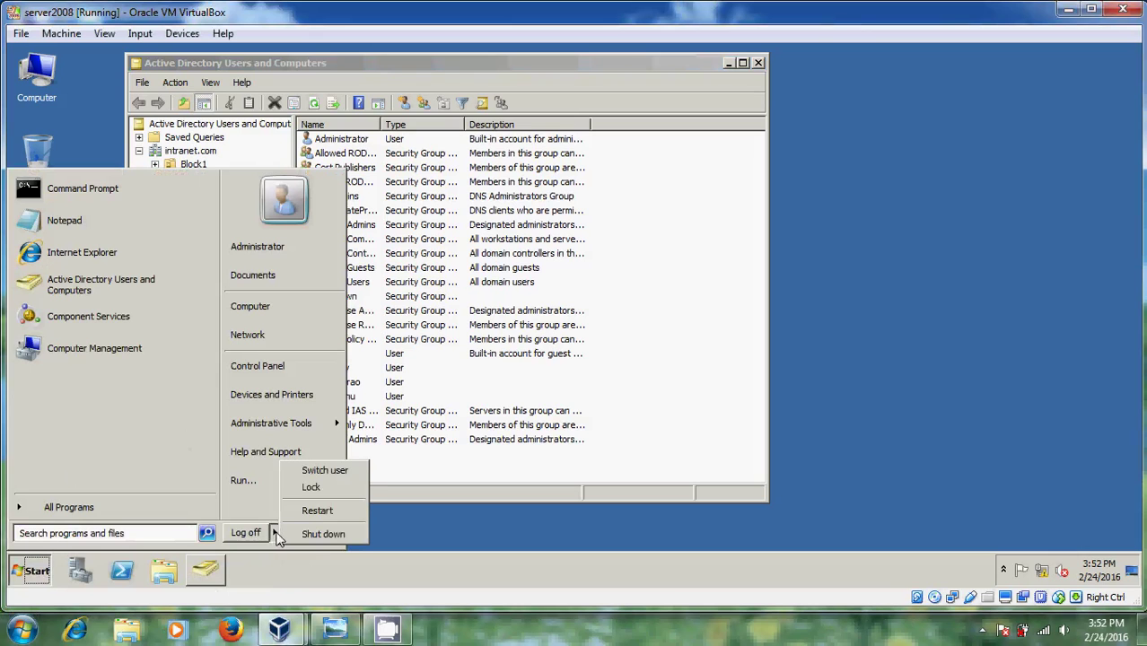
{"action": "left_click", "coordinate": [325, 470]}
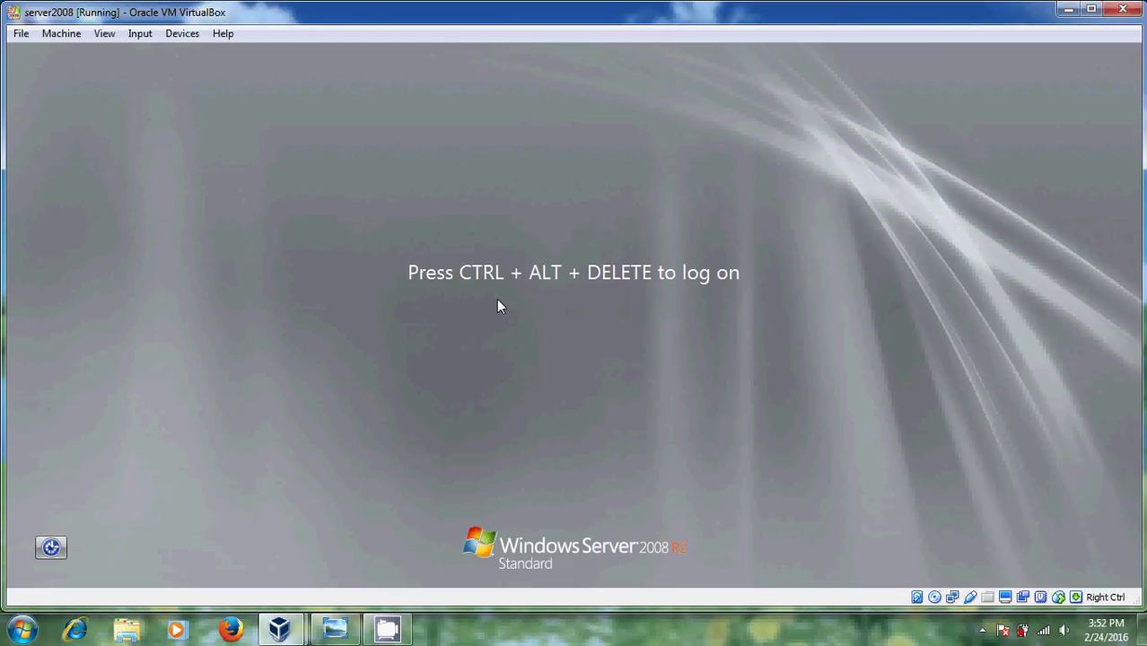
Send Ctrl-Alt-Del to the VM through Input > Keyboard to reach the logon screen.
{"action": "left_click", "coordinate": [141, 35]}
{"action": "mouse_move", "coordinate": [95, 38]}
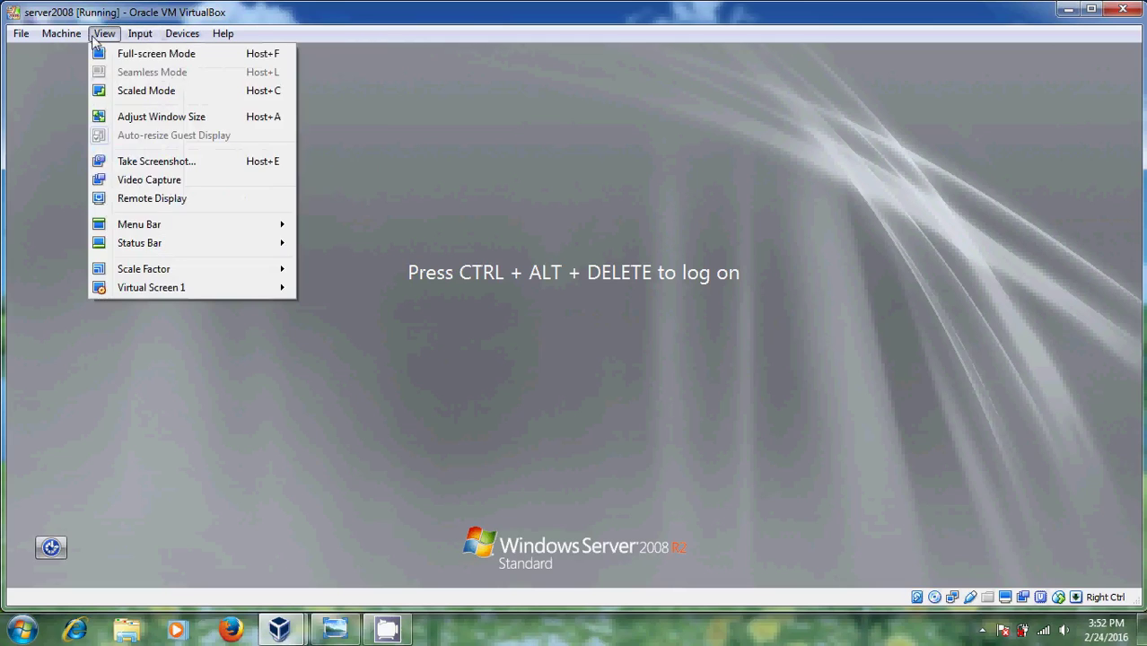
{"action": "mouse_move", "coordinate": [140, 34]}
{"action": "mouse_move", "coordinate": [162, 56]}
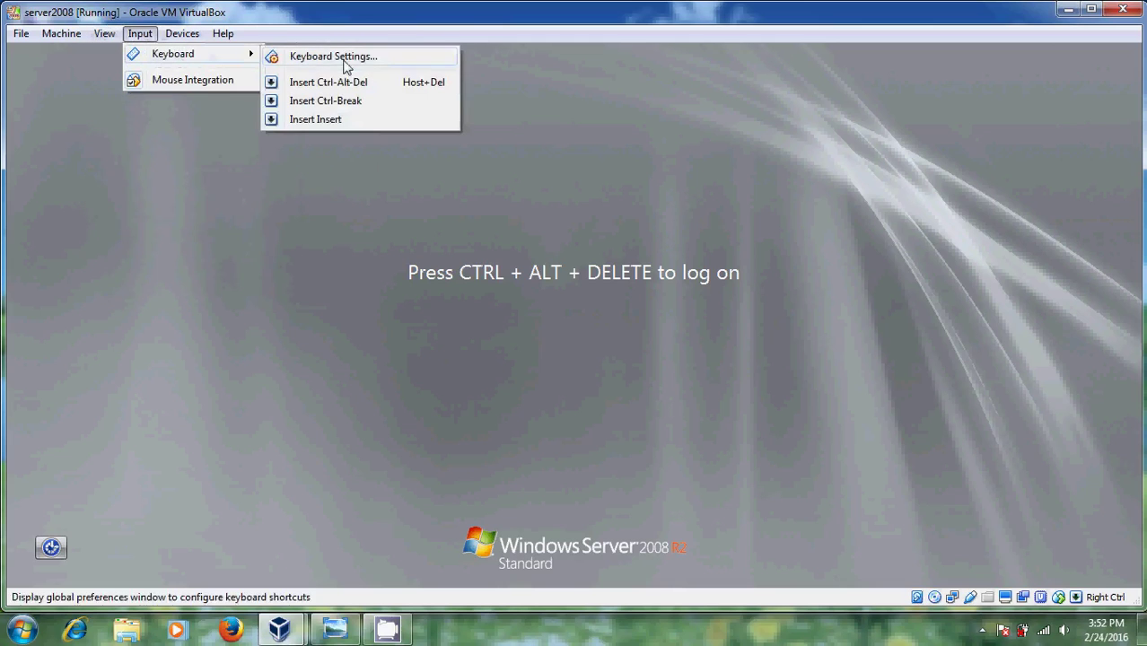
{"action": "left_click", "coordinate": [388, 84]}
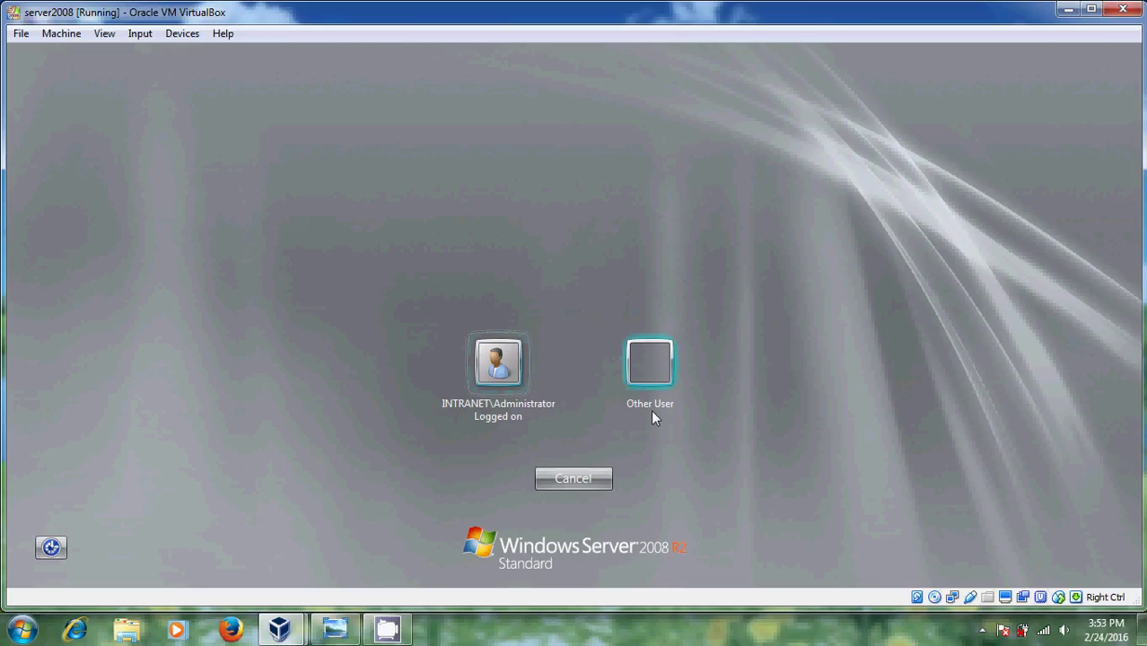
Try logging on as the first new domain user and dismiss the refusal message.
{"action": "left_click", "coordinate": [647, 363]}
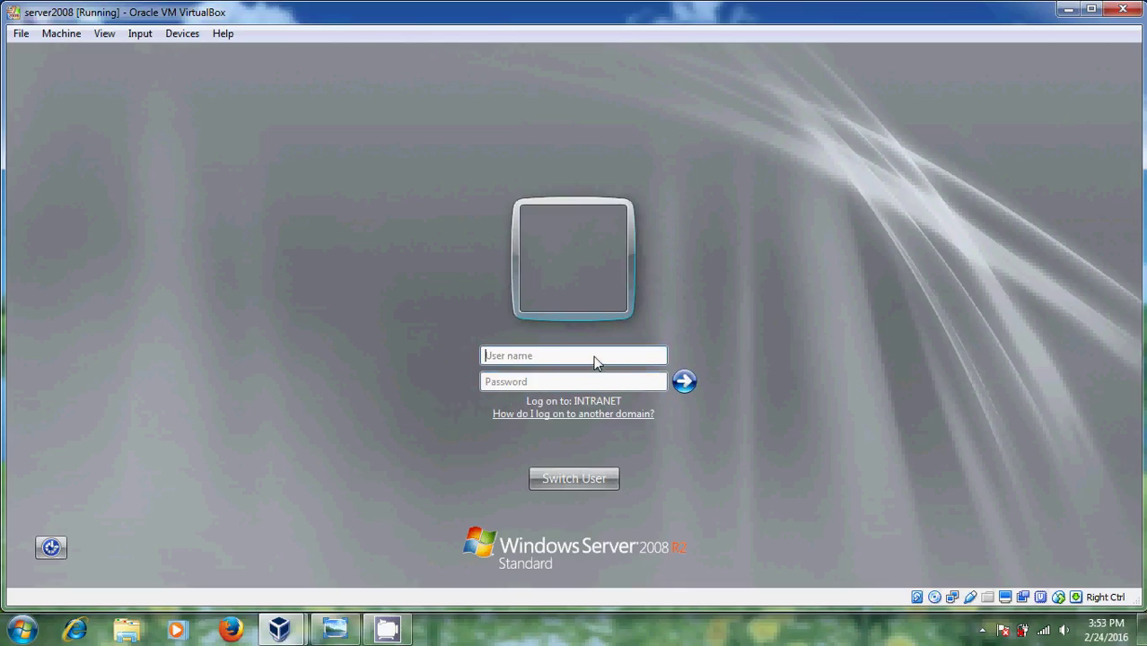
{"action": "type", "text": "mlee"}
{"action": "key", "text": "BackSpace"}
{"action": "key", "text": "BackSpace"}
{"action": "key", "text": "BackSpace"}
{"action": "key", "text": "BackSpace"}
{"action": "key", "text": "Tab"}
{"action": "type", "text": "•••••"}
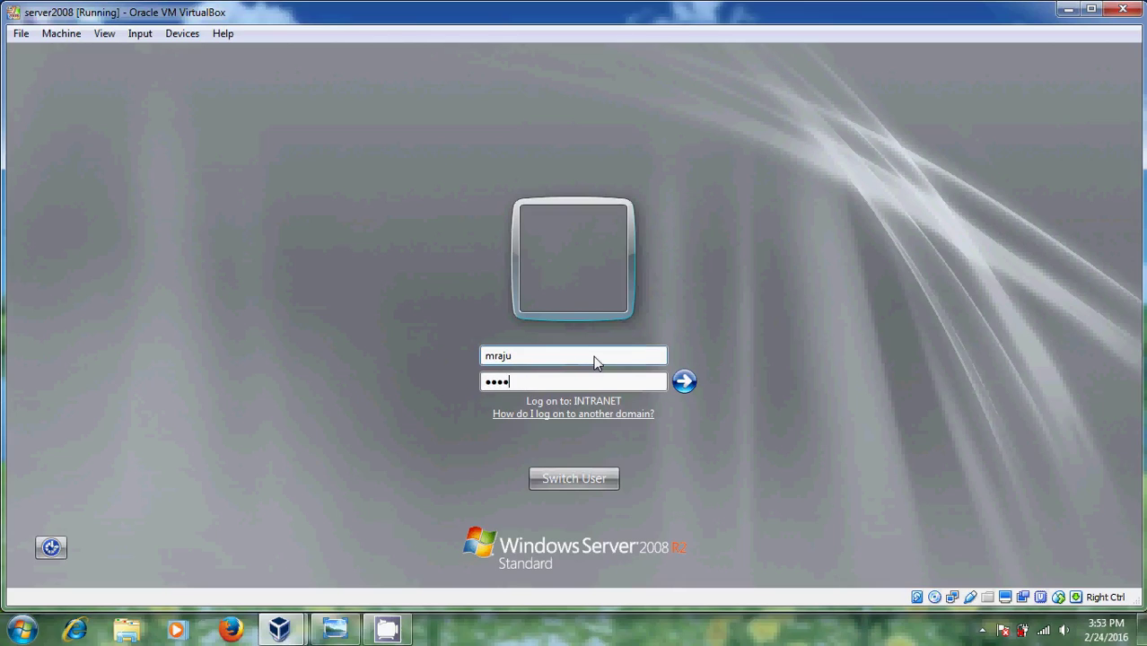
{"action": "type", "text": "••"}
{"action": "key", "text": "Return"}
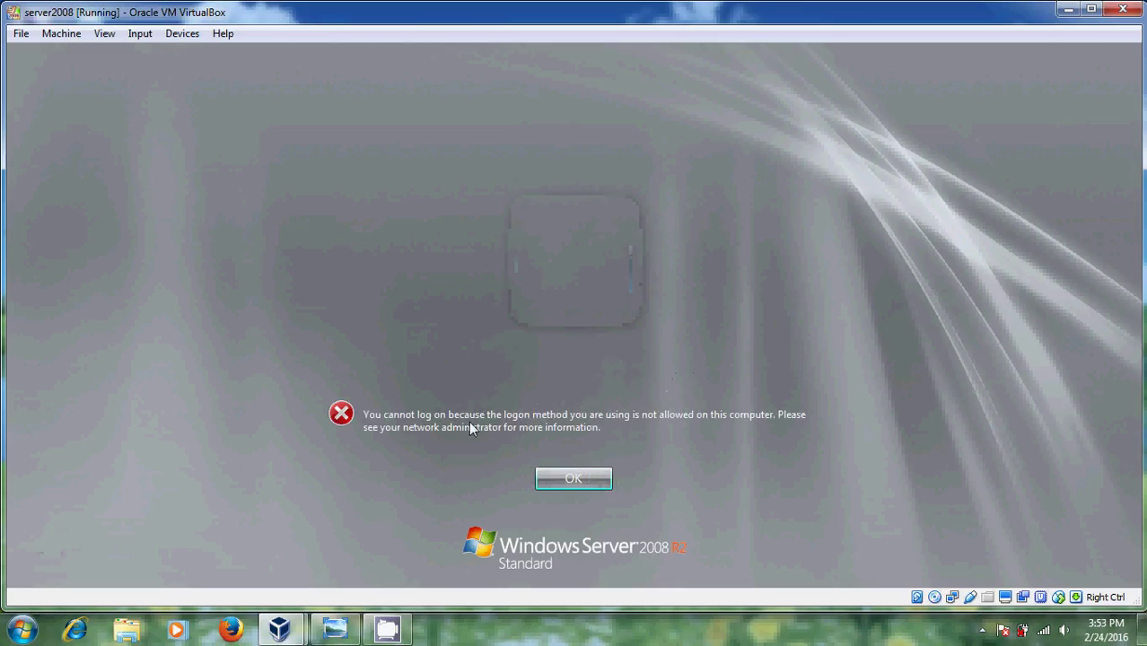
{"action": "left_click", "coordinate": [606, 484]}
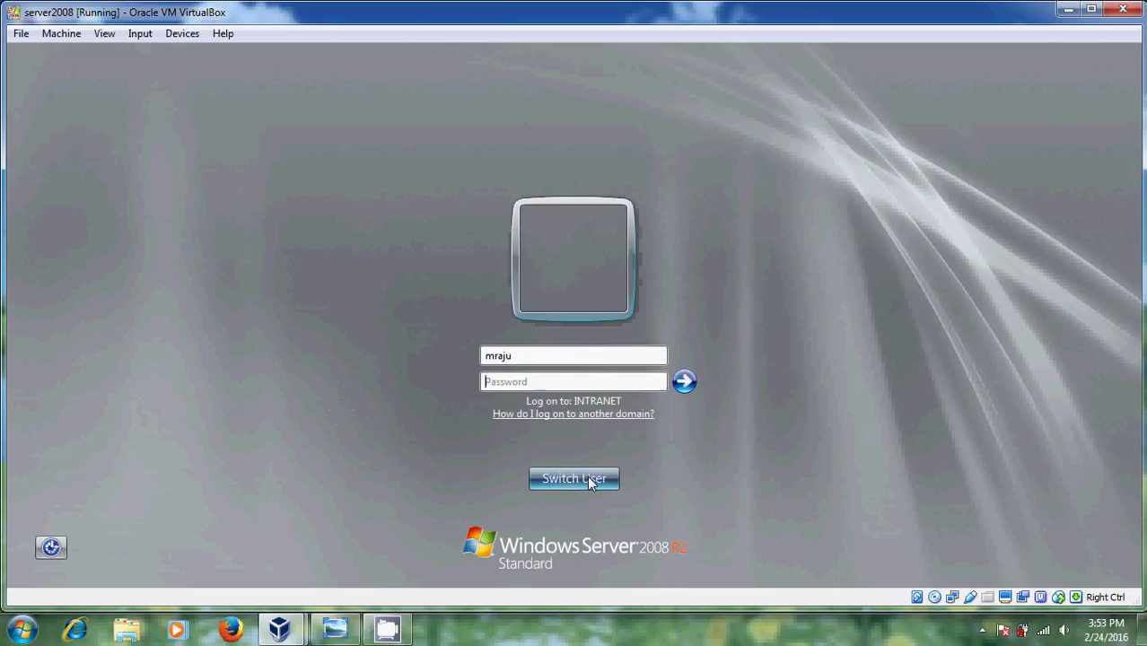
Log on to the server as the second new domain user with its password.
{"action": "left_click", "coordinate": [534, 359]}
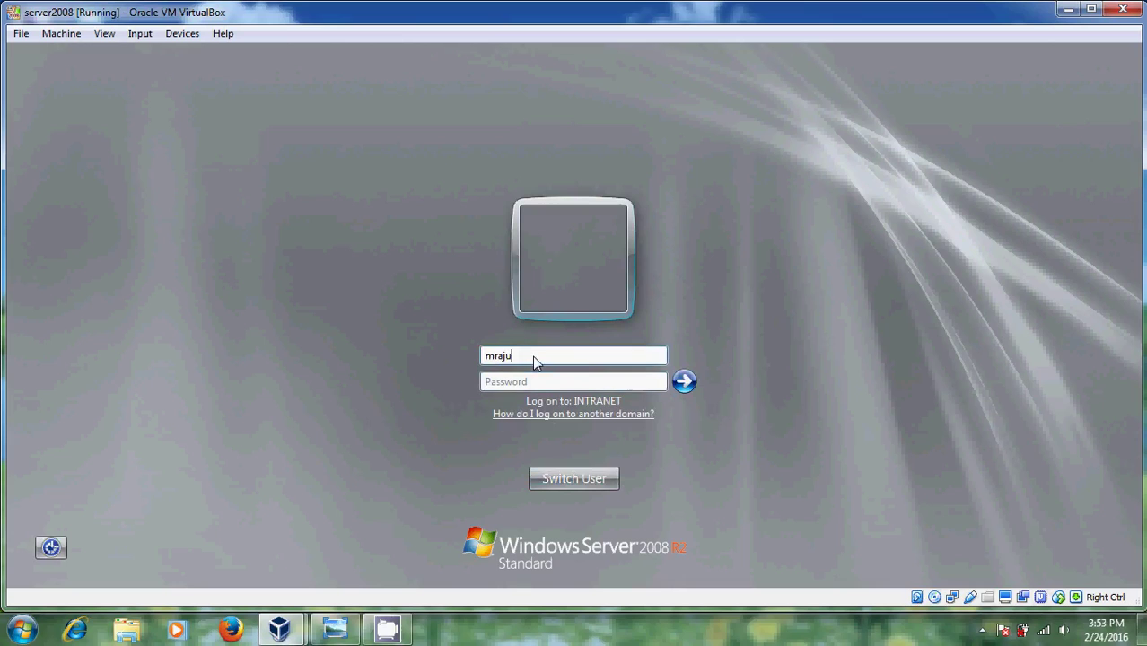
{"action": "key", "text": "BackSpace"}
{"action": "key", "text": "BackSpace"}
{"action": "key", "text": "BackSpace"}
{"action": "key", "text": "BackSpace"}
{"action": "key", "text": "Tab"}
{"action": "type", "text": "•••••••"}
{"action": "key", "text": "Return"}
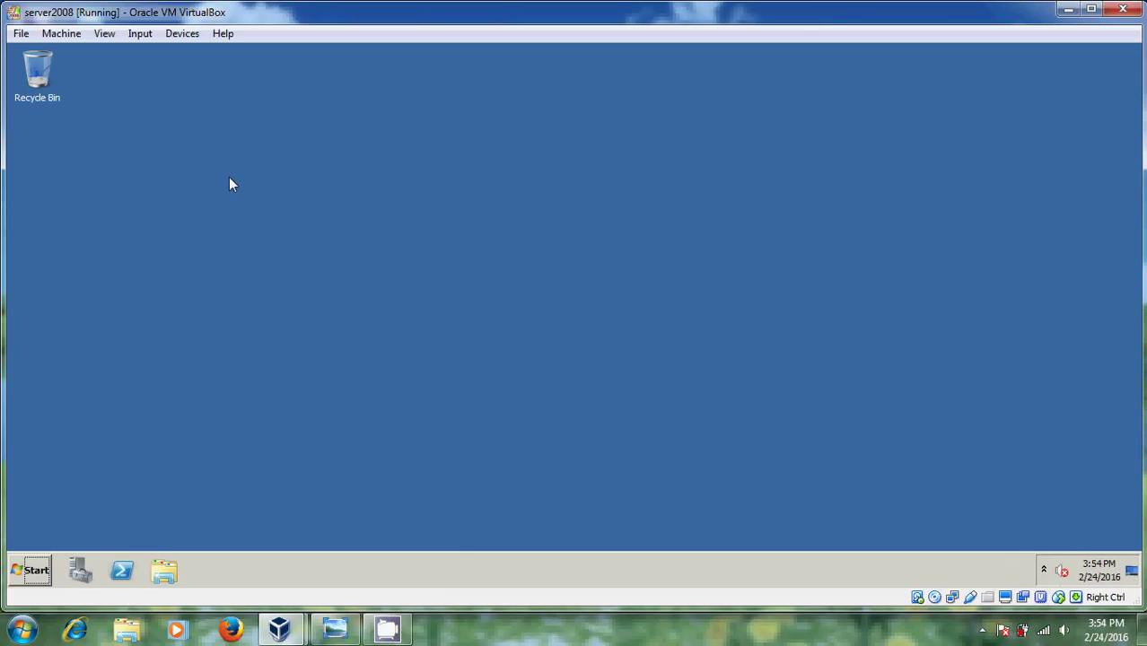
Switch away from the new user's session and send Ctrl-Alt-Del to the VM.
{"action": "left_click", "coordinate": [33, 574]}
{"action": "mouse_move", "coordinate": [274, 532]}
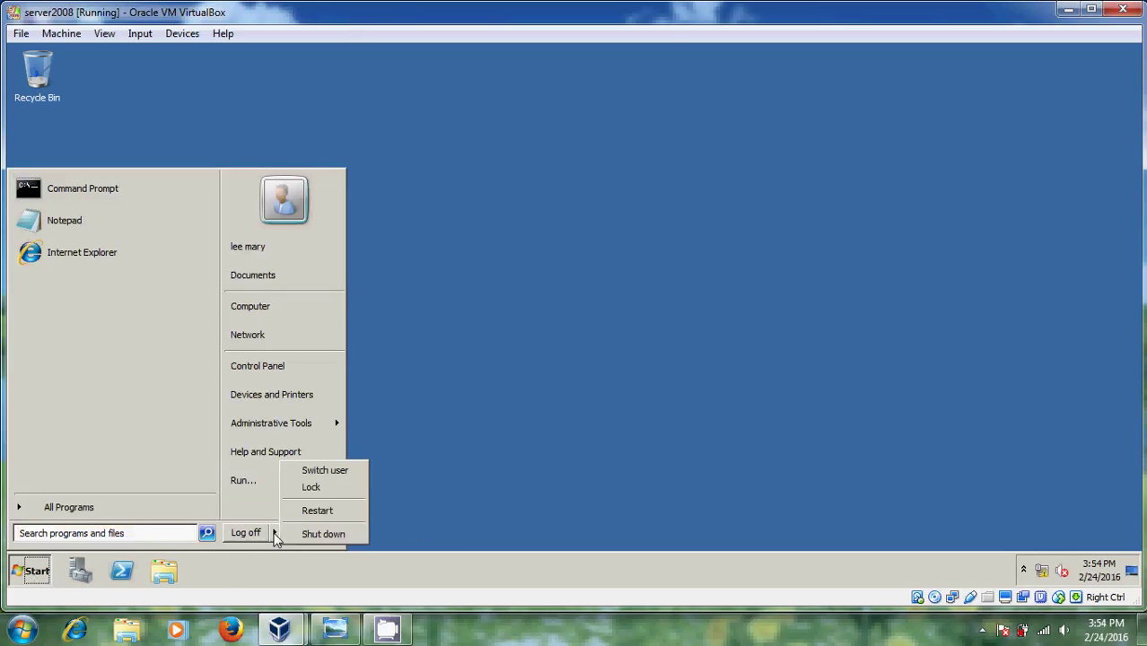
{"action": "left_click", "coordinate": [321, 471]}
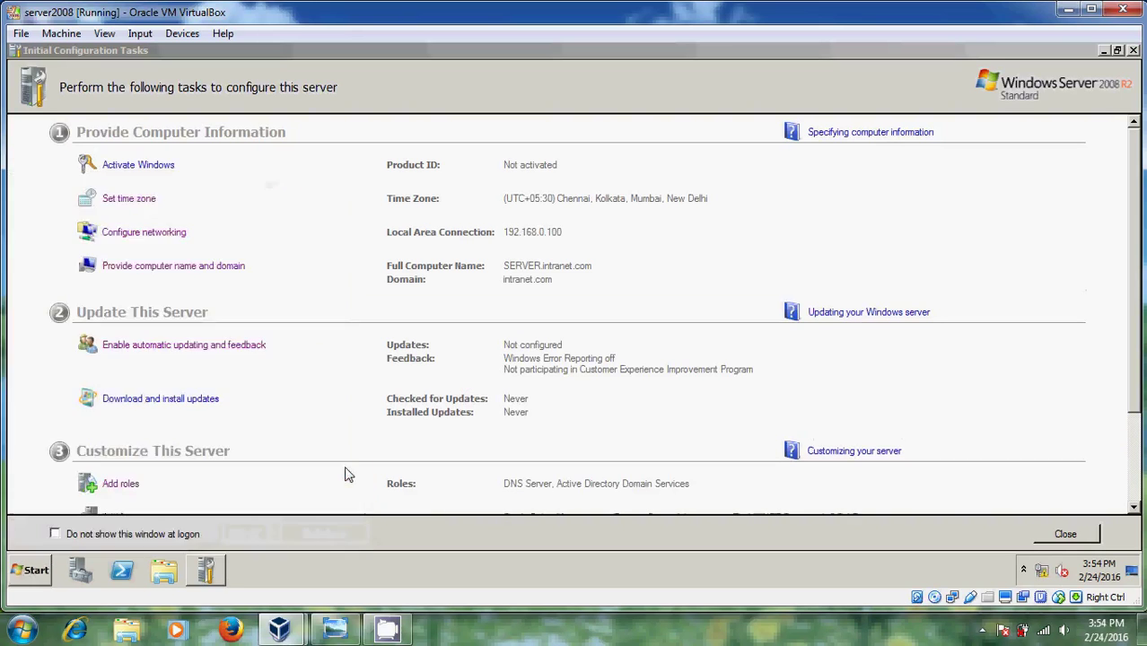
{"action": "left_click", "coordinate": [140, 33]}
{"action": "mouse_move", "coordinate": [210, 55]}
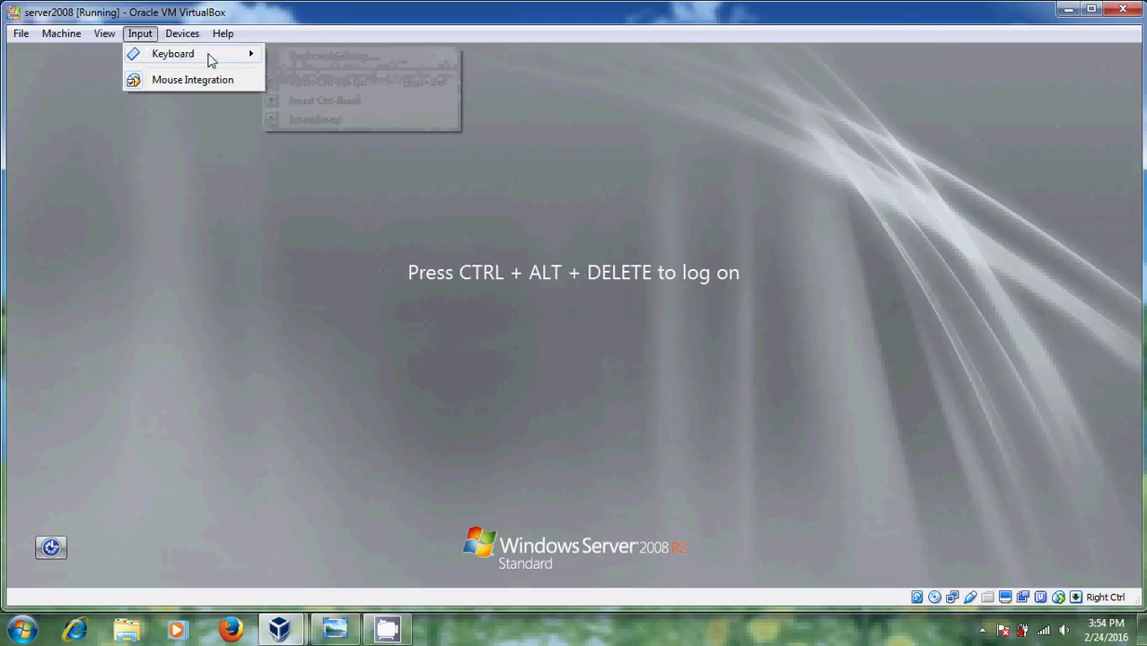
{"action": "left_click", "coordinate": [351, 84]}
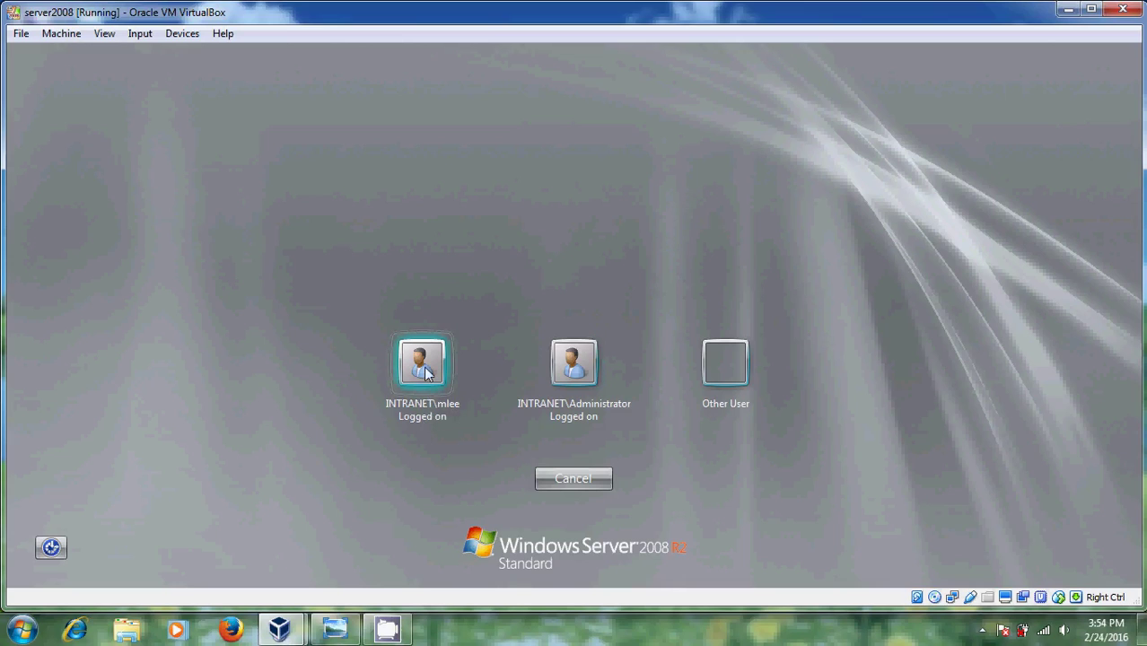
Log back on as Administrator with its password and close the Active Directory console.
{"action": "left_click", "coordinate": [584, 363]}
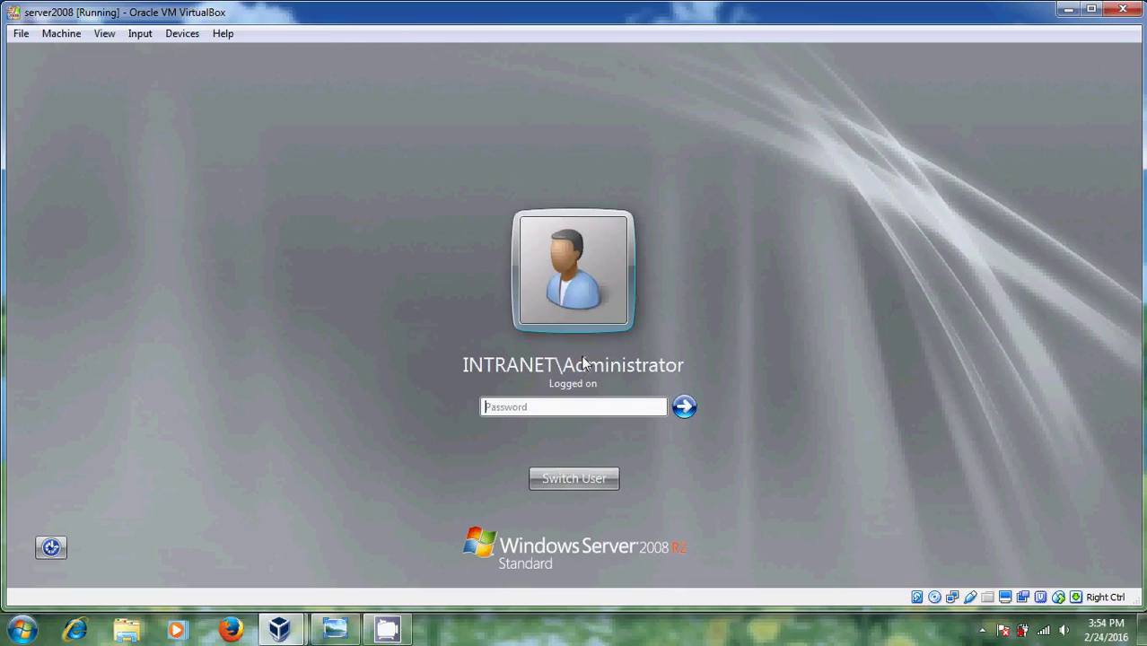
{"action": "type", "text": "********"}
{"action": "key", "text": "Return"}
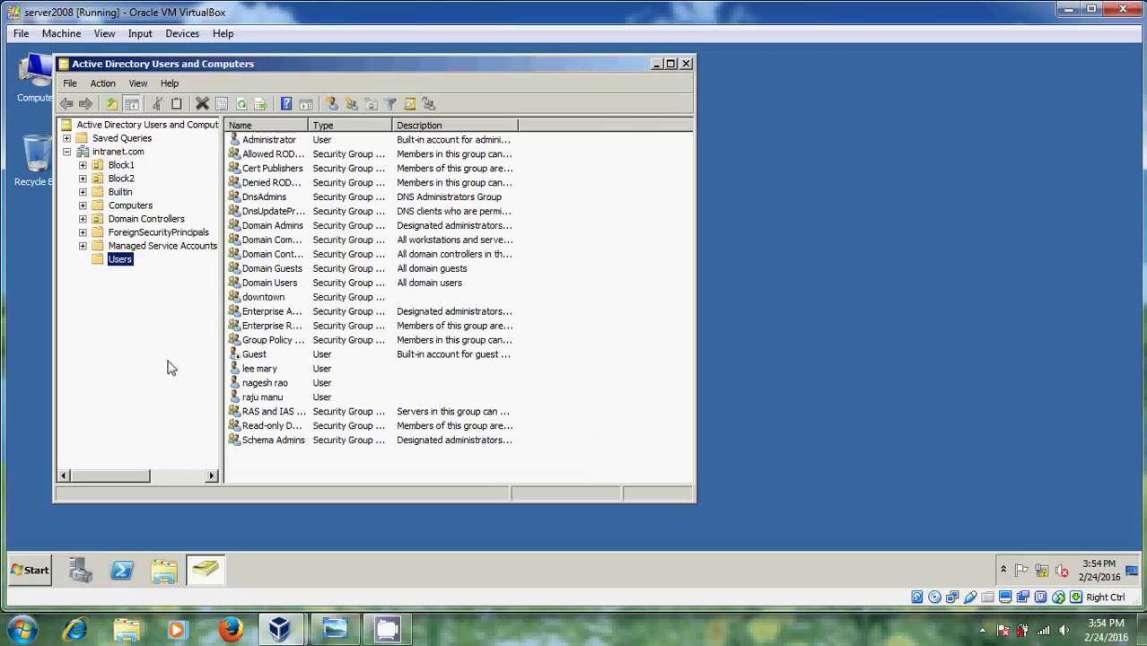
{"action": "left_click_drag", "start_coordinate": [429, 63], "coordinate": [543, 66]}
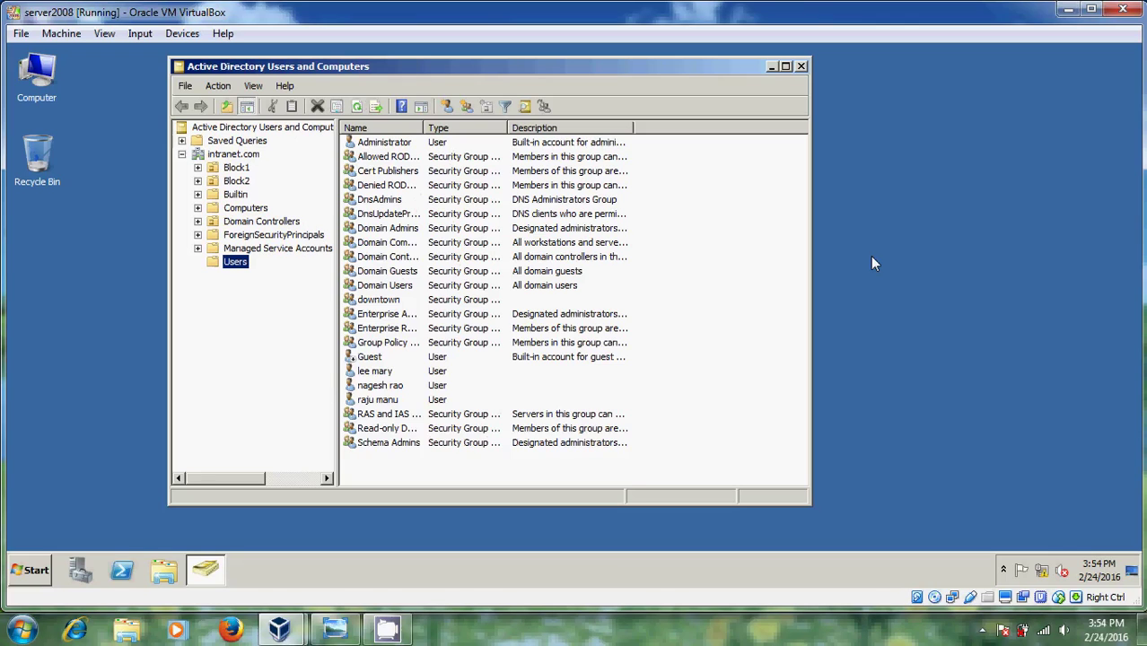
{"action": "left_click", "coordinate": [802, 67]}
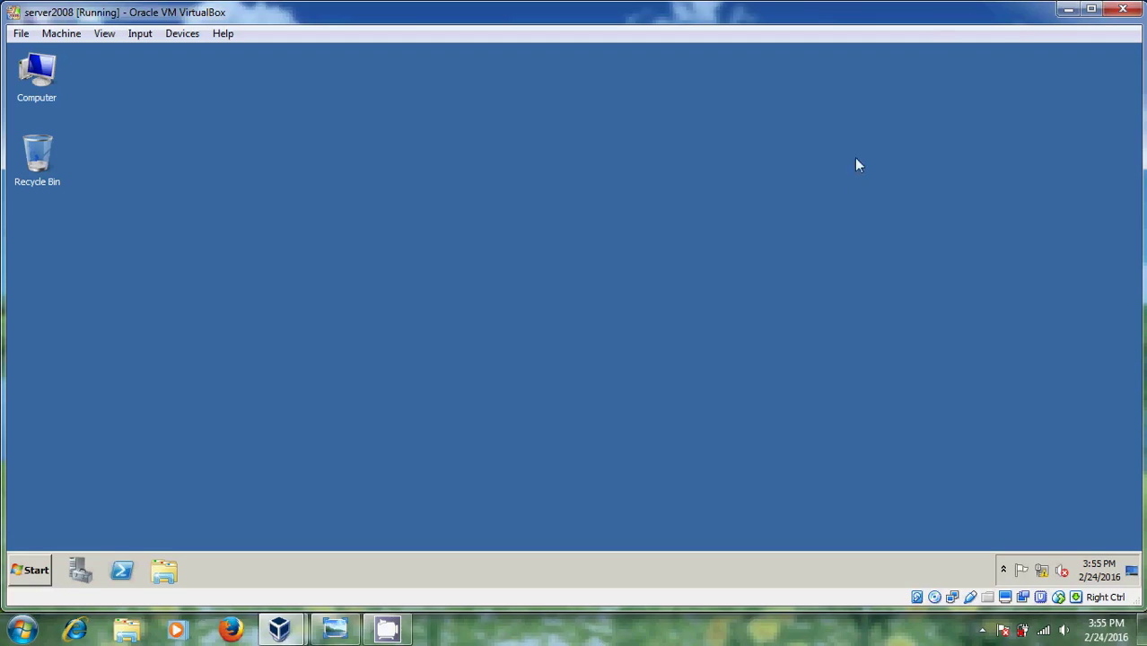
Minimize the VirtualBox server window and bring up the CamStudio recorder from the hidden tray icons.
{"action": "left_click", "coordinate": [1067, 9]}
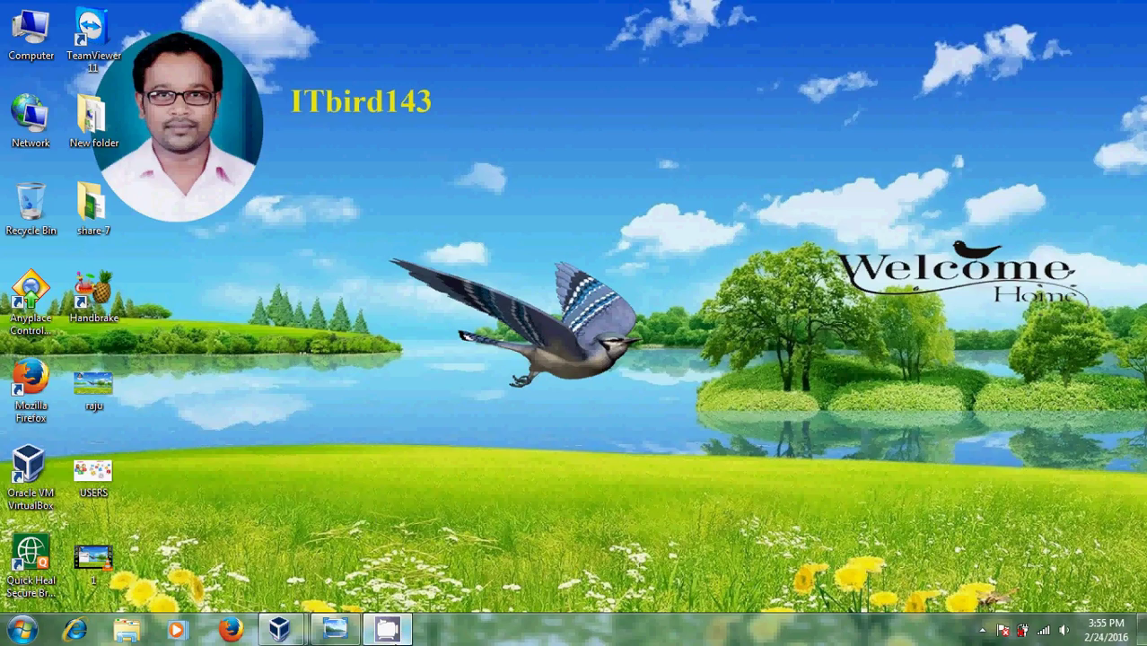
{"action": "mouse_move", "coordinate": [386, 630]}
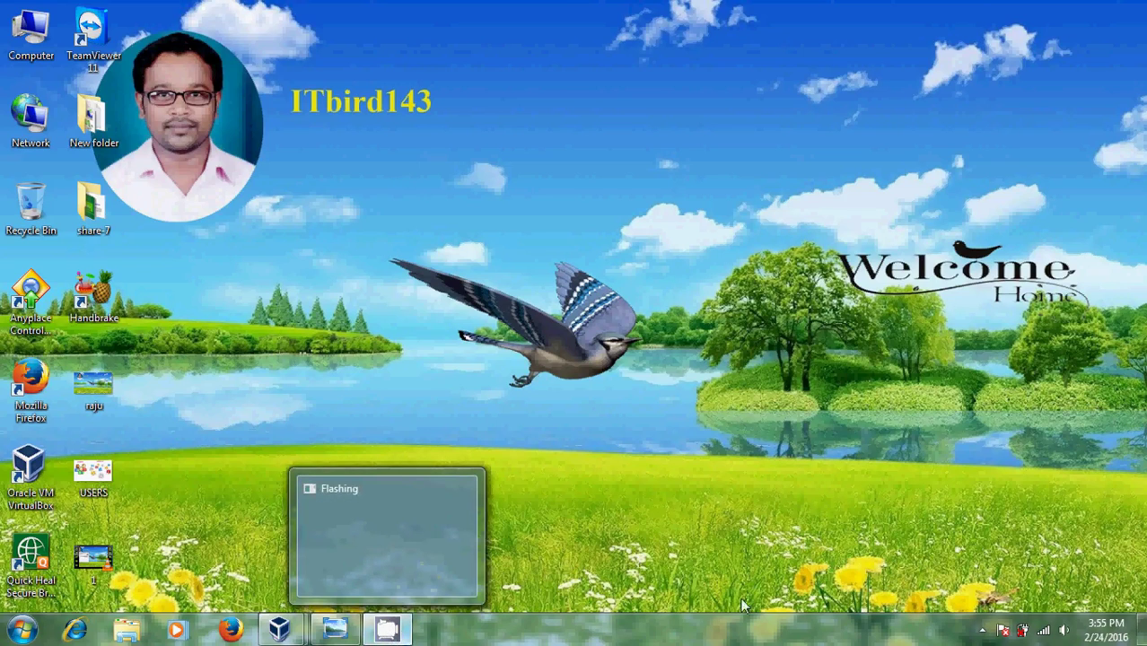
{"action": "left_click", "coordinate": [981, 631]}
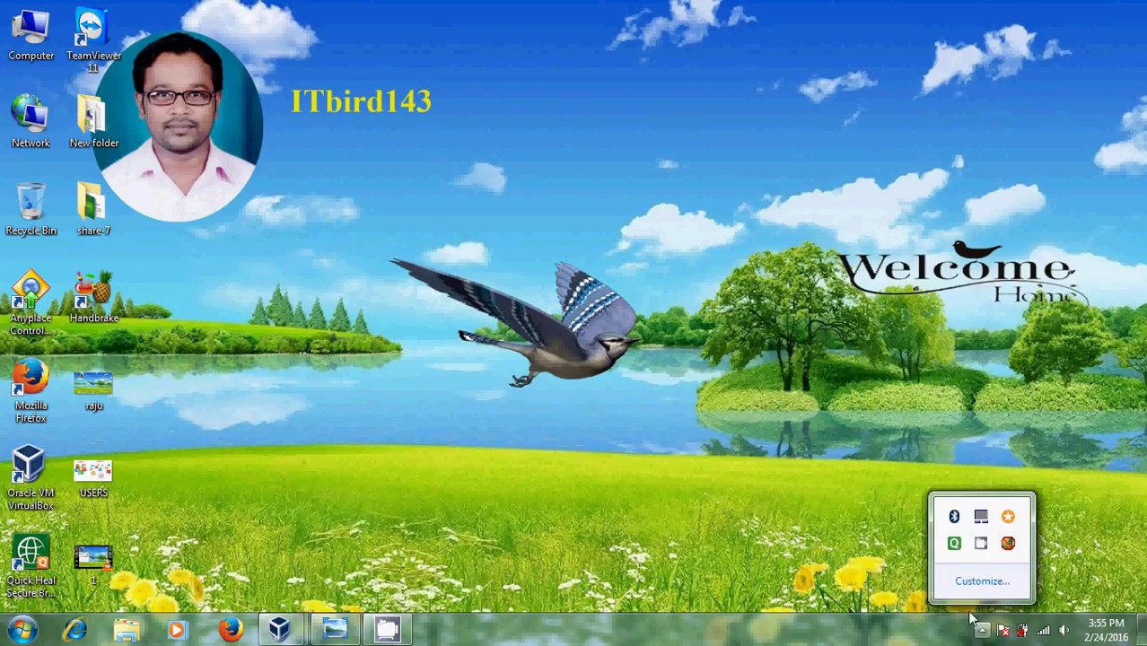
{"action": "left_click", "coordinate": [981, 544]}
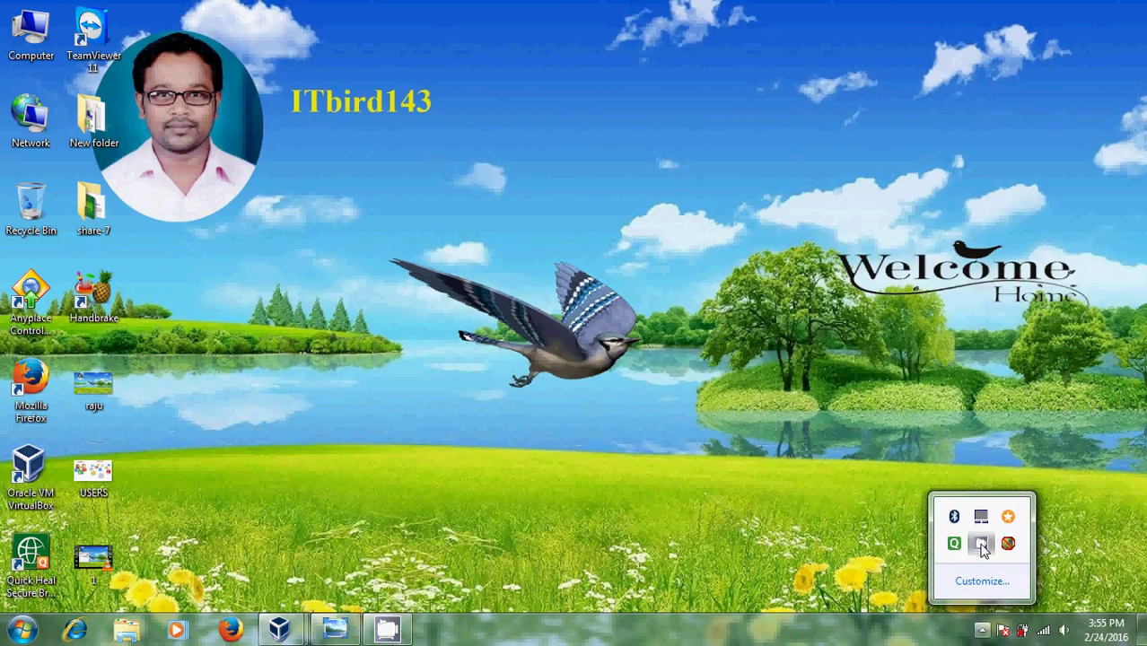